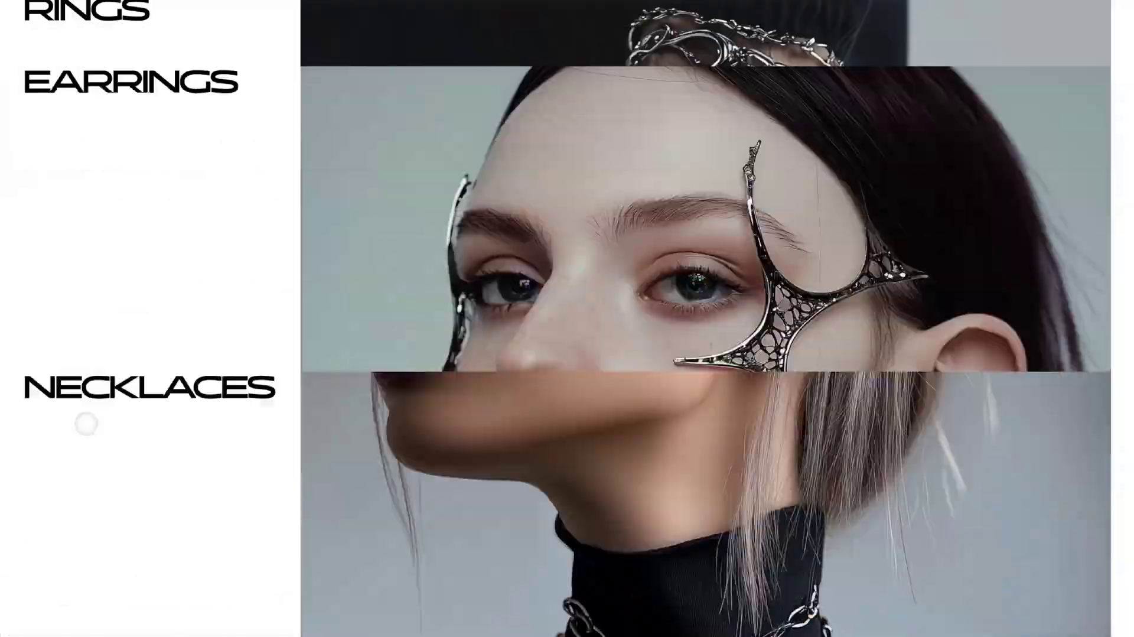
pyautogui.scroll(15, 86, 424)
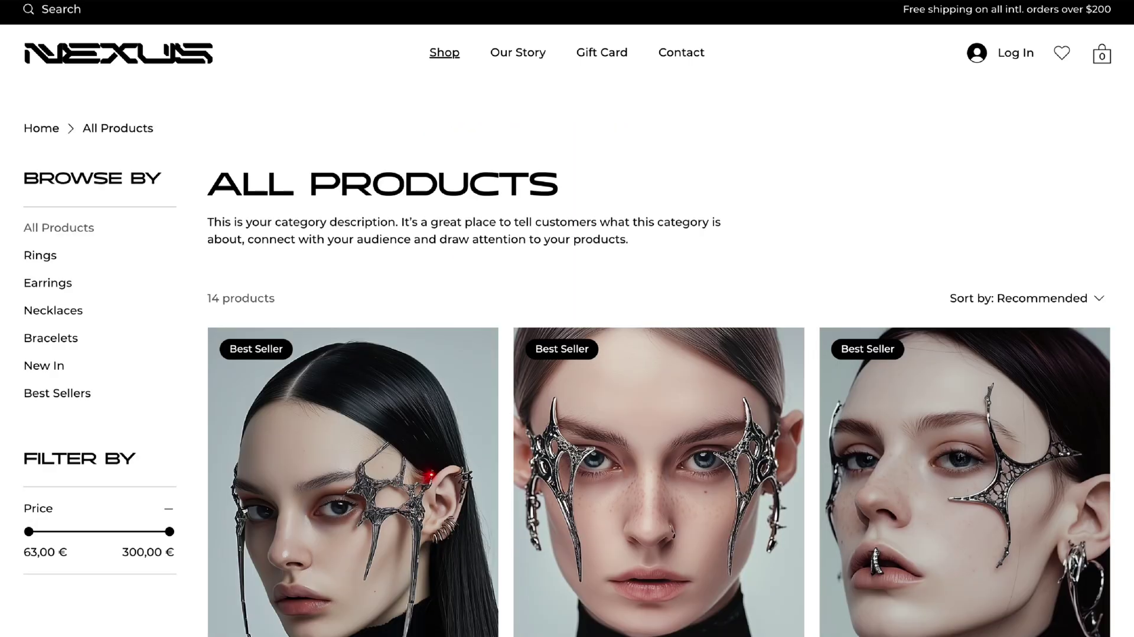
pyautogui.scroll(-20, 813, 419)
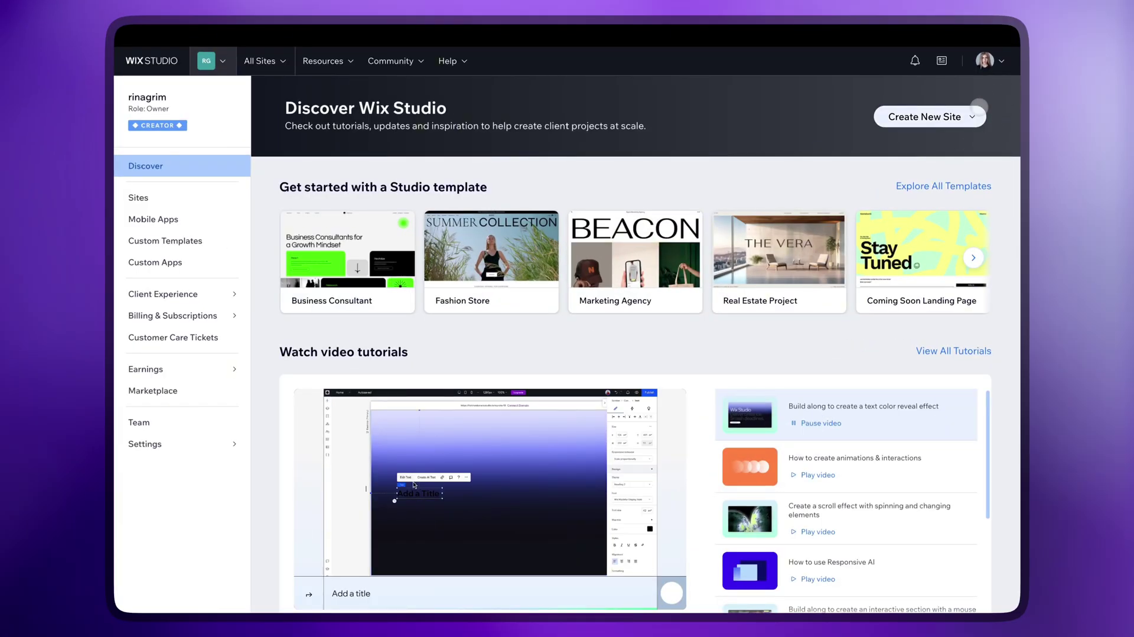
# Start a new site from a Studio template and filter the template gallery by the Stores feature
pyautogui.click(975, 112)
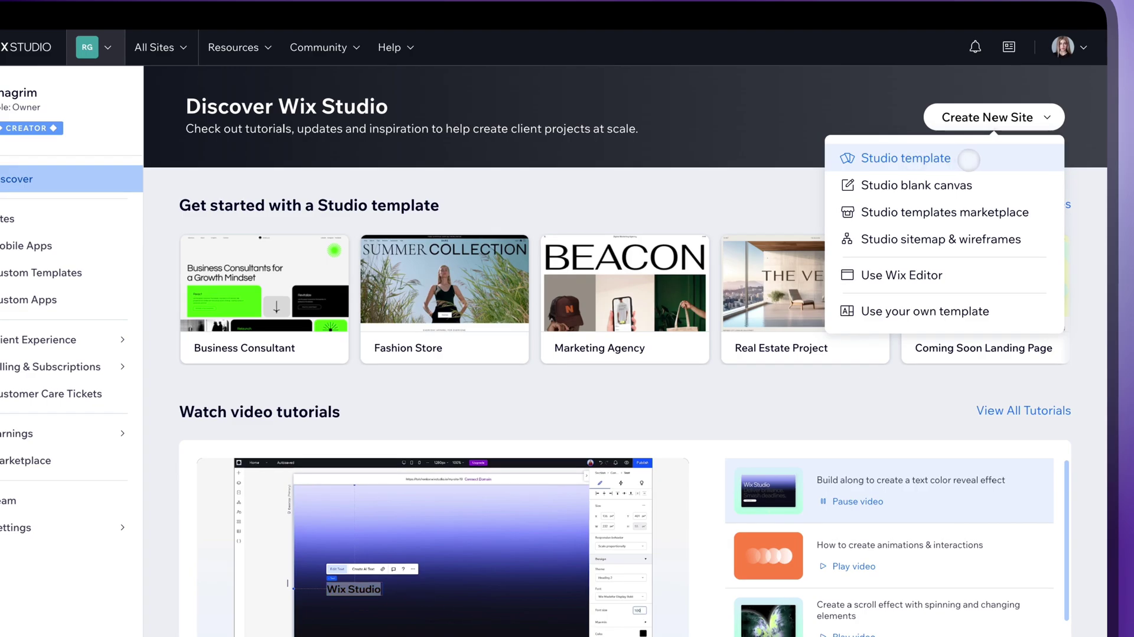
pyautogui.click(969, 160)
pyautogui.scroll(-4, 560, 323)
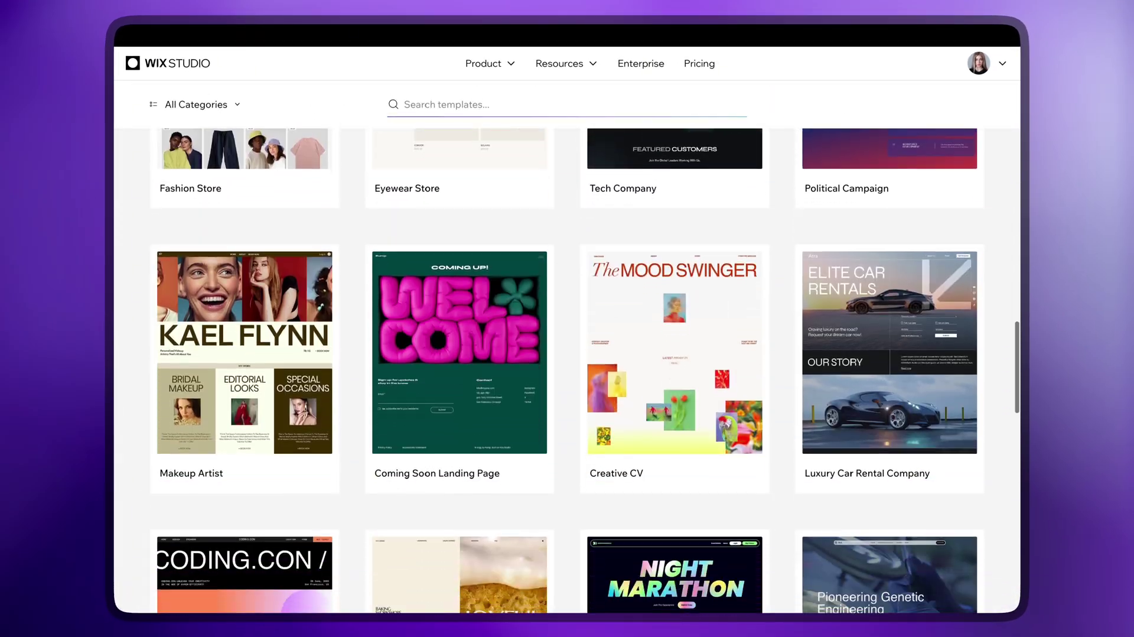
pyautogui.scroll(-5, 567, 354)
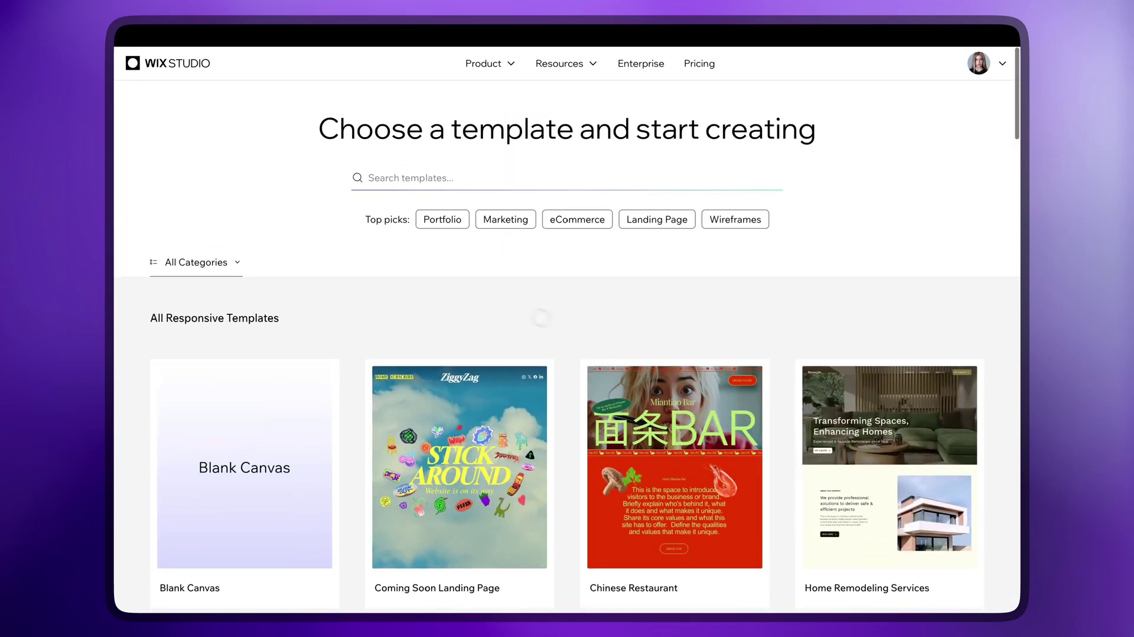
pyautogui.click(196, 262)
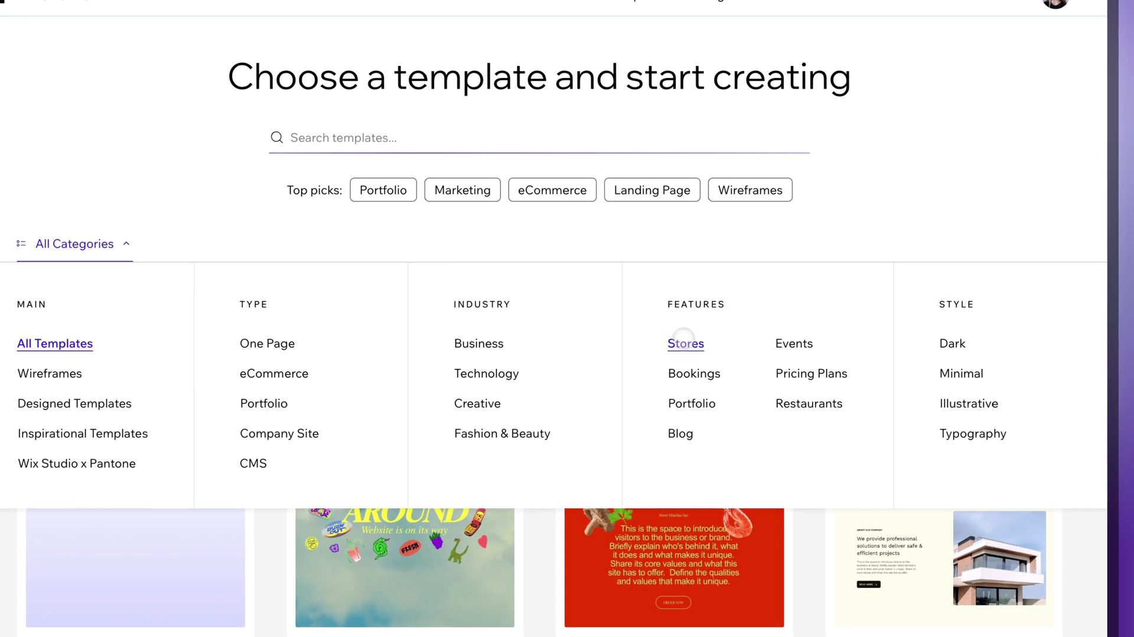
pyautogui.click(702, 343)
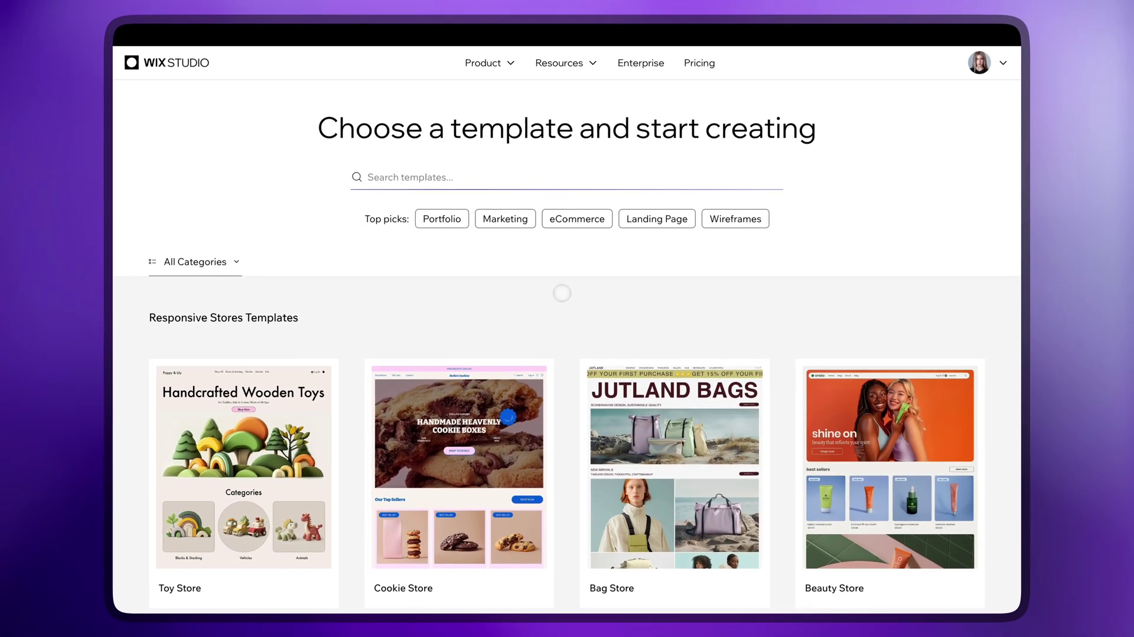
# Find the Jewelry Store template among the store templates and open it for editing
pyautogui.scroll(-4, 561, 292)
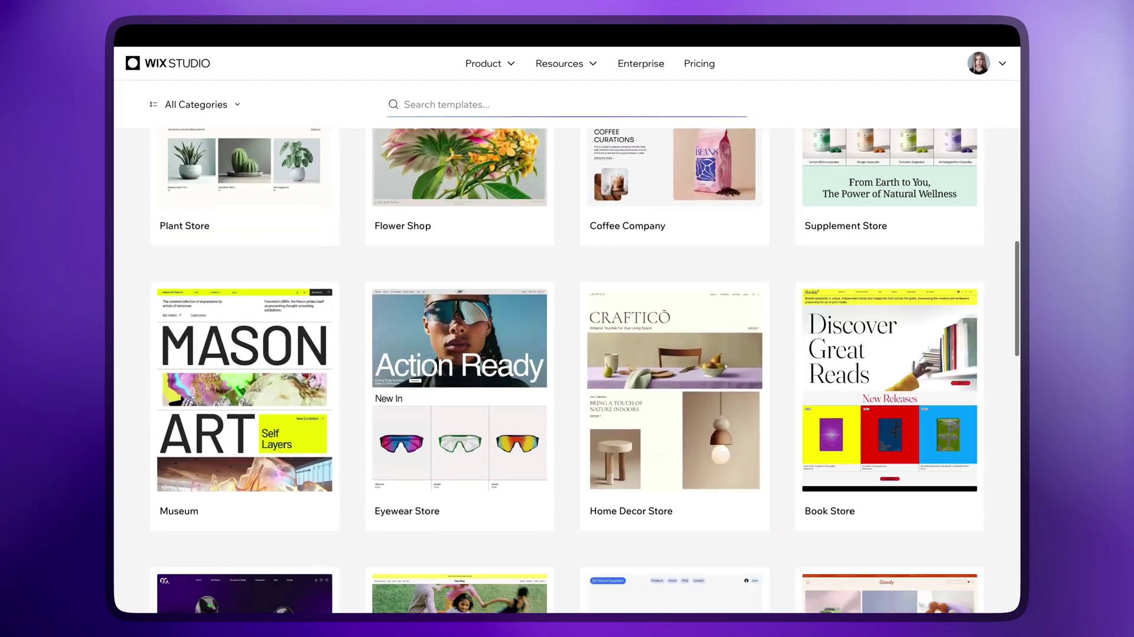
pyautogui.scroll(-2, 567, 366)
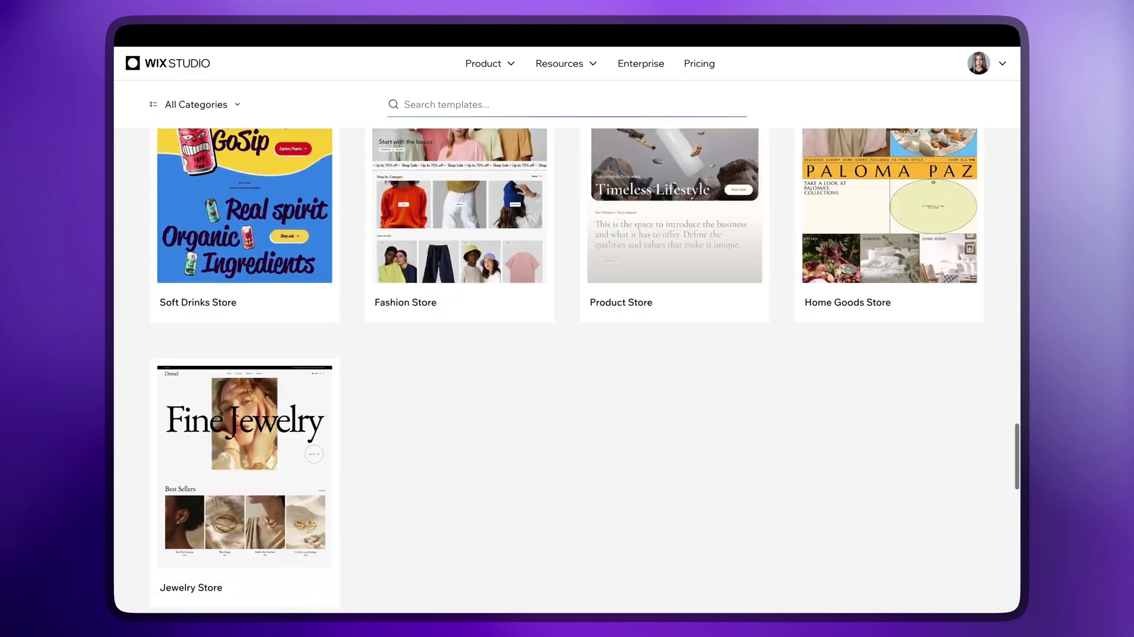
pyautogui.scroll(-2, 252, 326)
pyautogui.moveTo(251, 326)
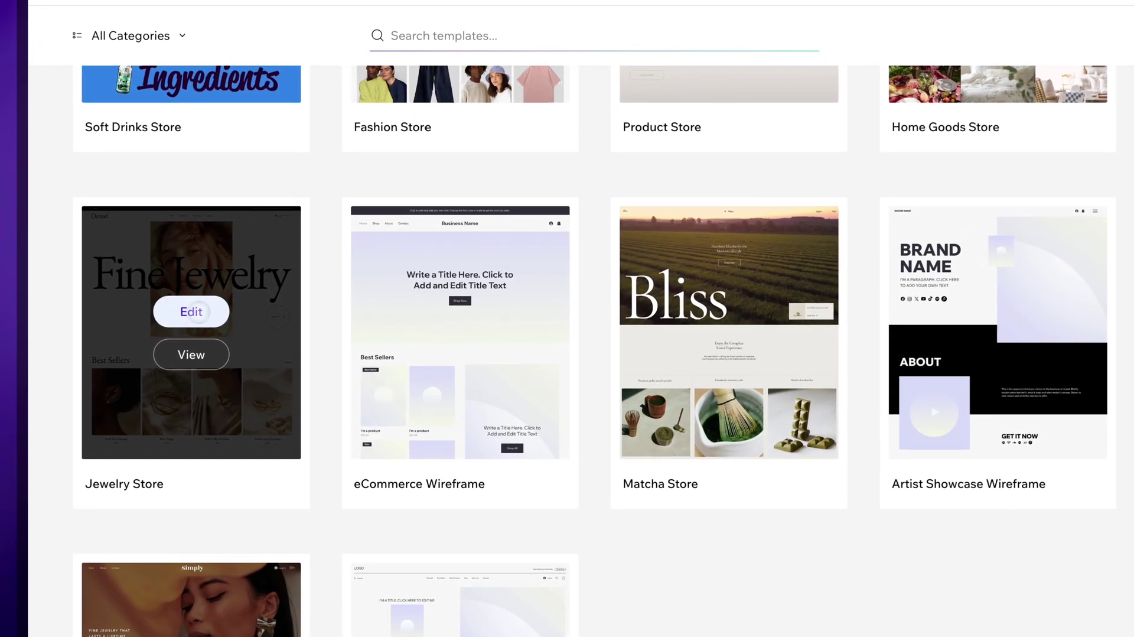
pyautogui.click(195, 312)
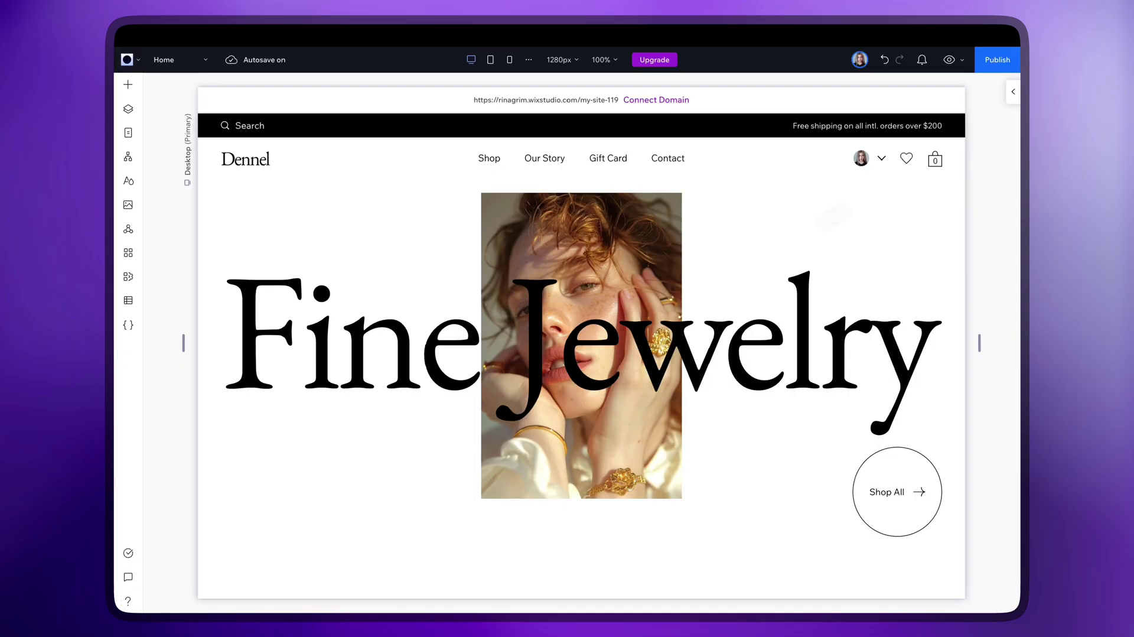
# Look over the template's home page from the hero section down to the footer and return to the beginning
pyautogui.scroll(-15, 978, 139)
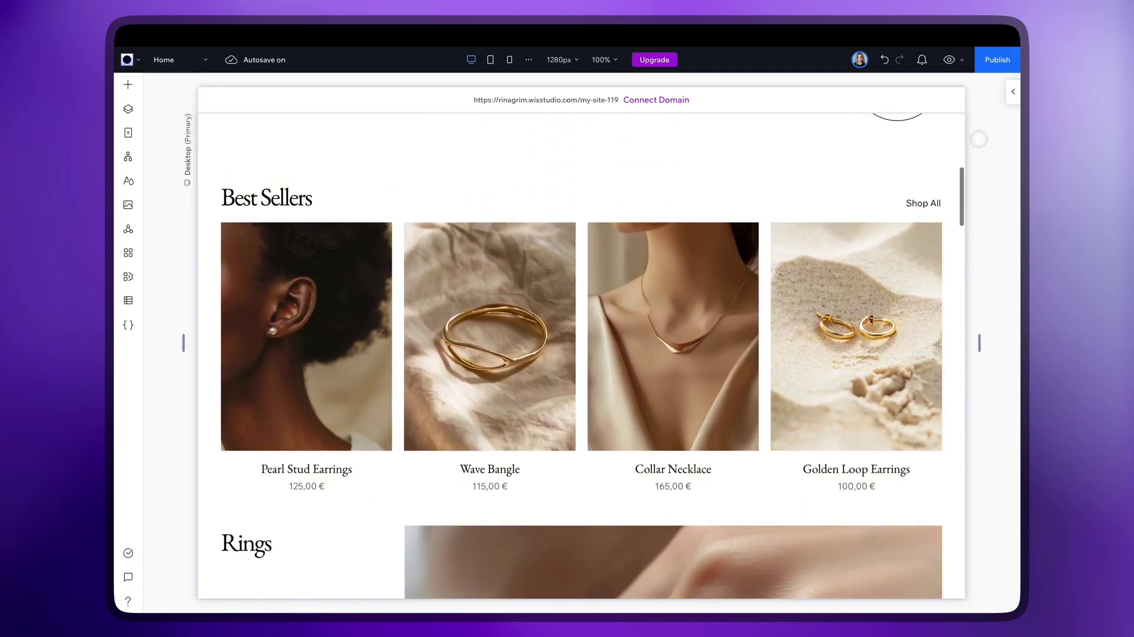
pyautogui.scroll(-20, 977, 135)
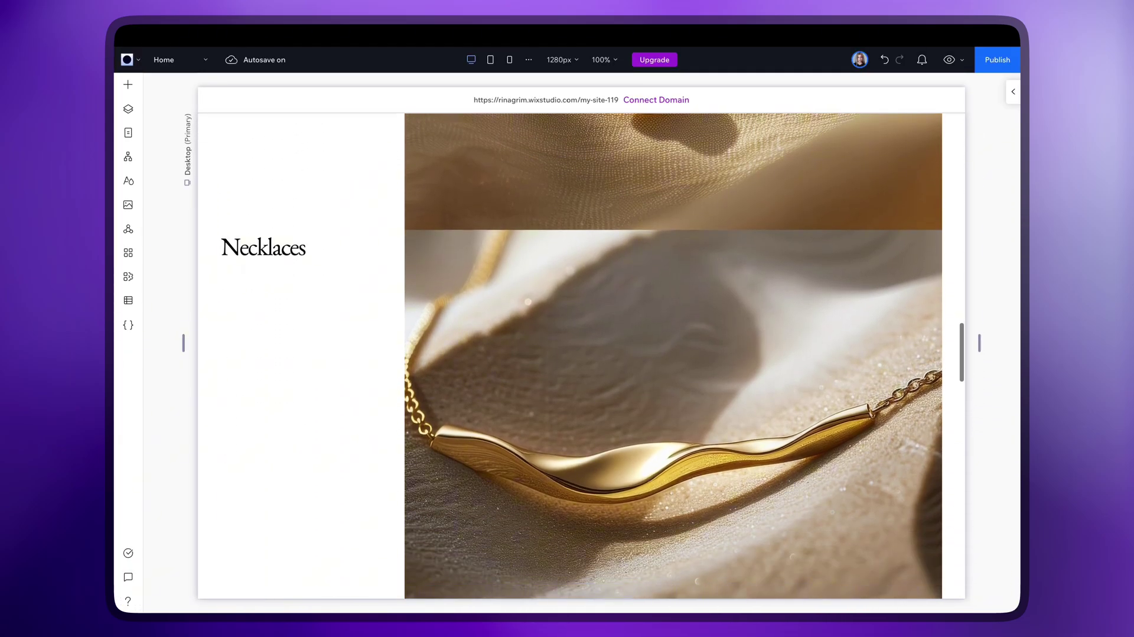
pyautogui.scroll(-20, 581, 356)
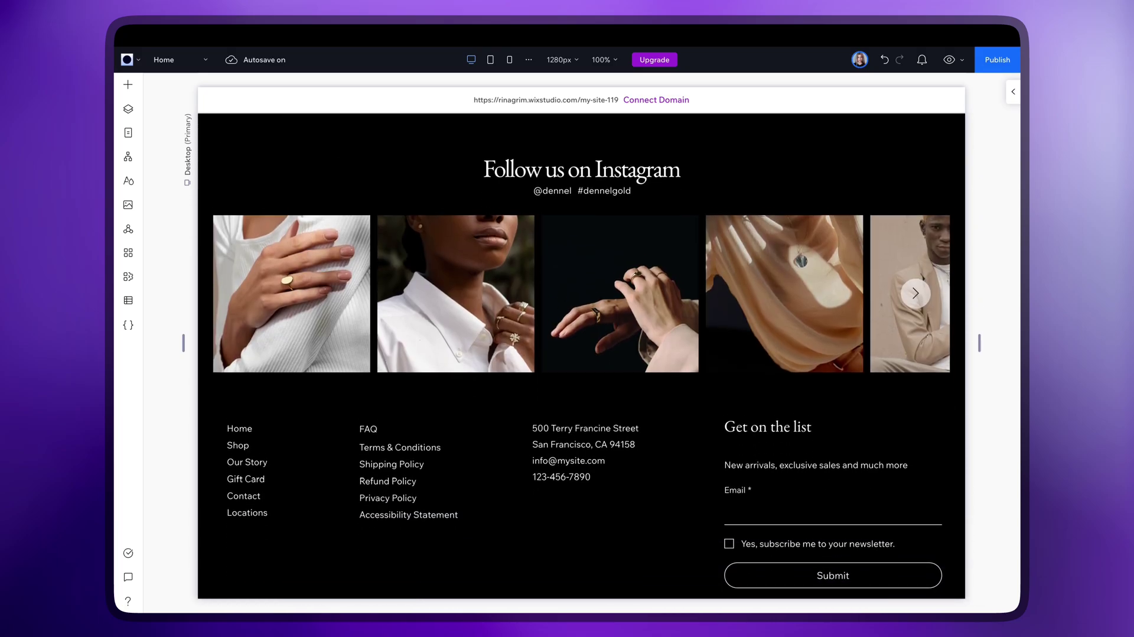
pyautogui.scroll(20, 581, 355)
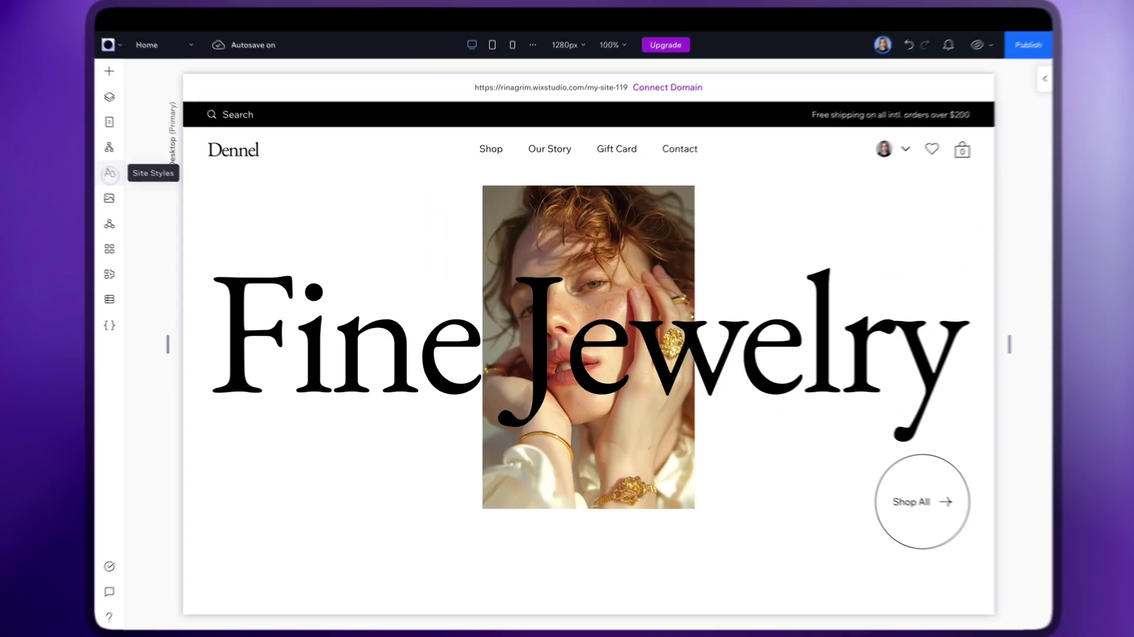
# Replace the site-wide EB Garamond font with Morgant Regular in the site styles
pyautogui.click(128, 181)
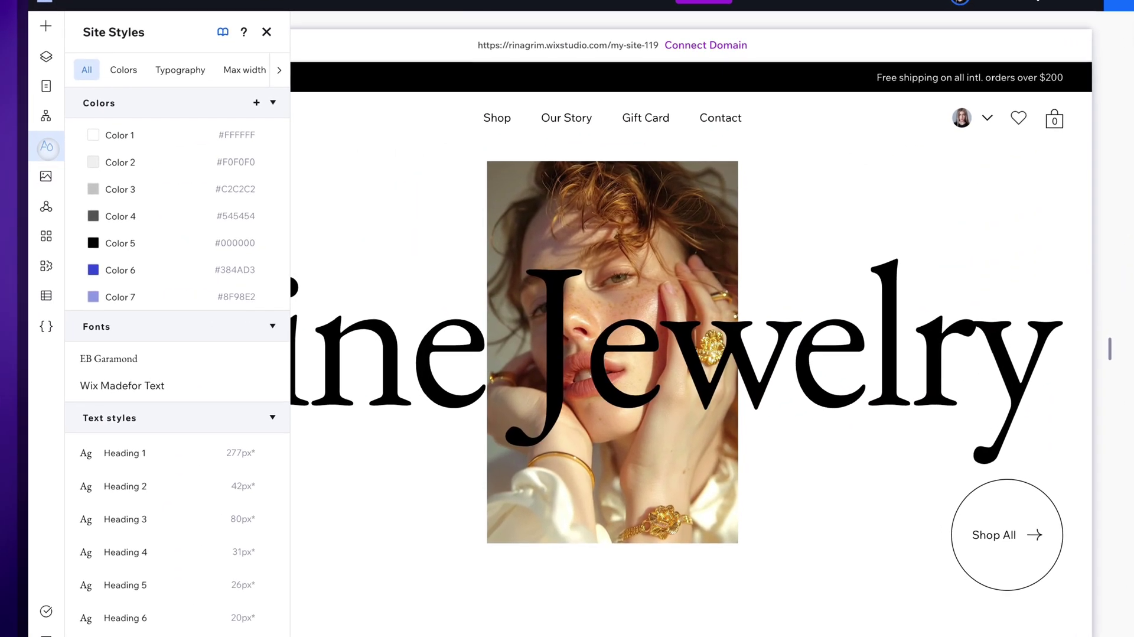
pyautogui.click(148, 357)
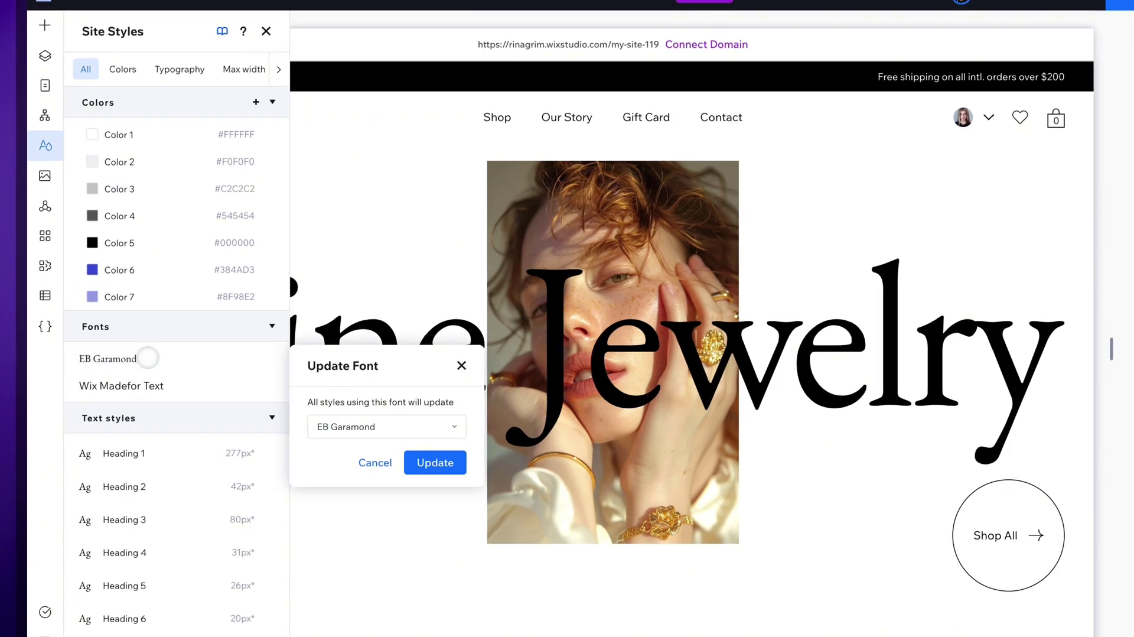
pyautogui.click(348, 420)
pyautogui.write('Morgant Regular')
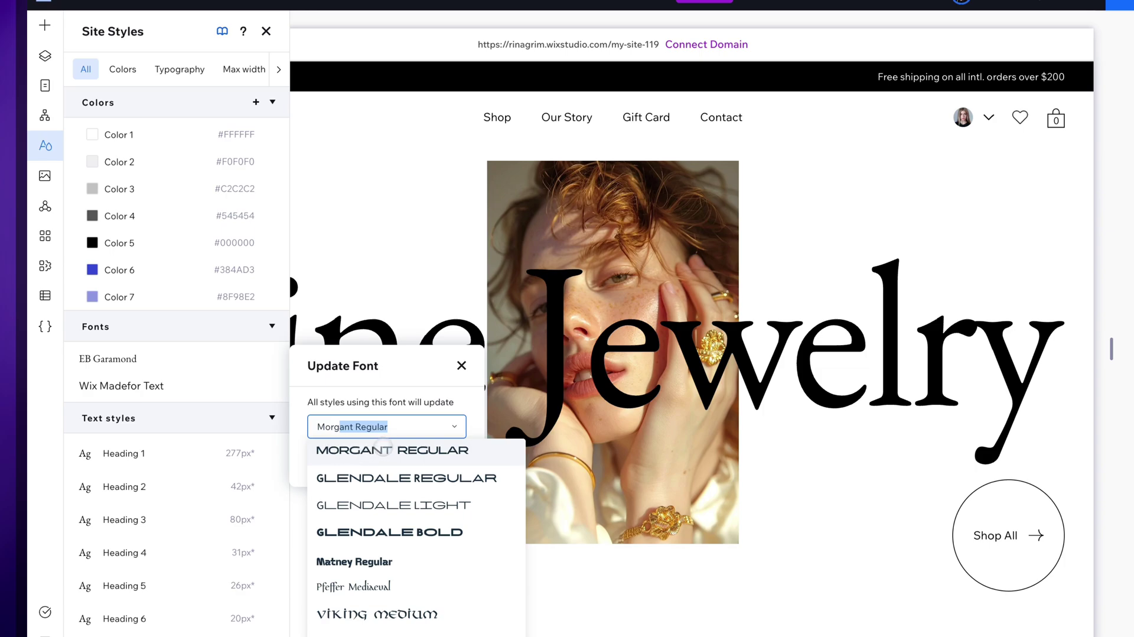
pyautogui.click(385, 449)
pyautogui.click(434, 463)
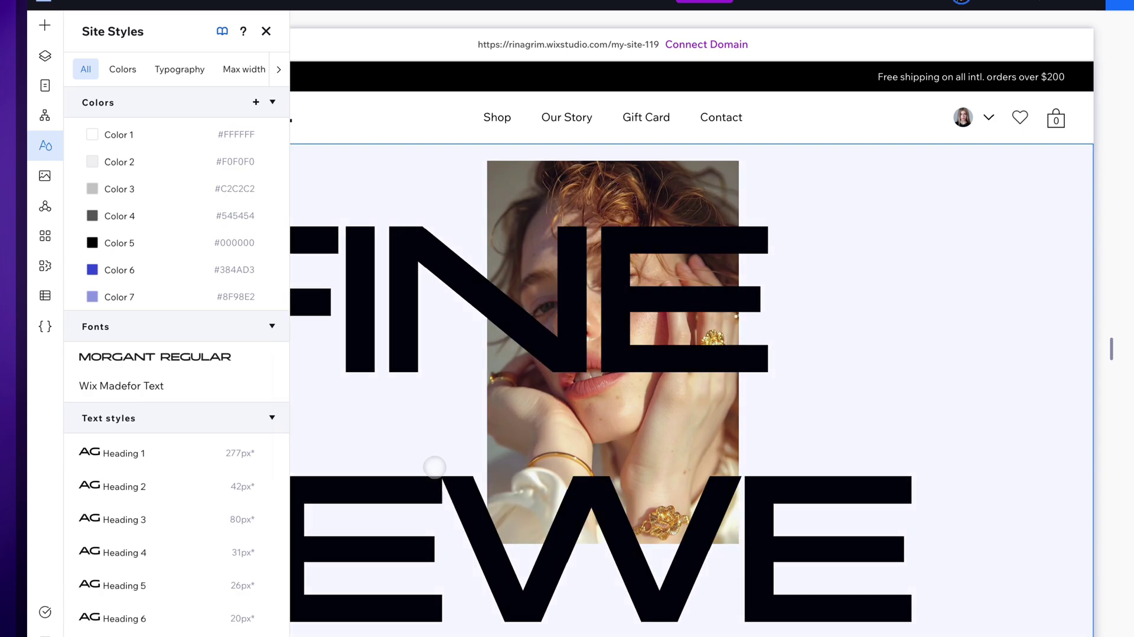
# Replace the site-wide Wix Madefor Text font with Montserrat Medium
pyautogui.click(264, 384)
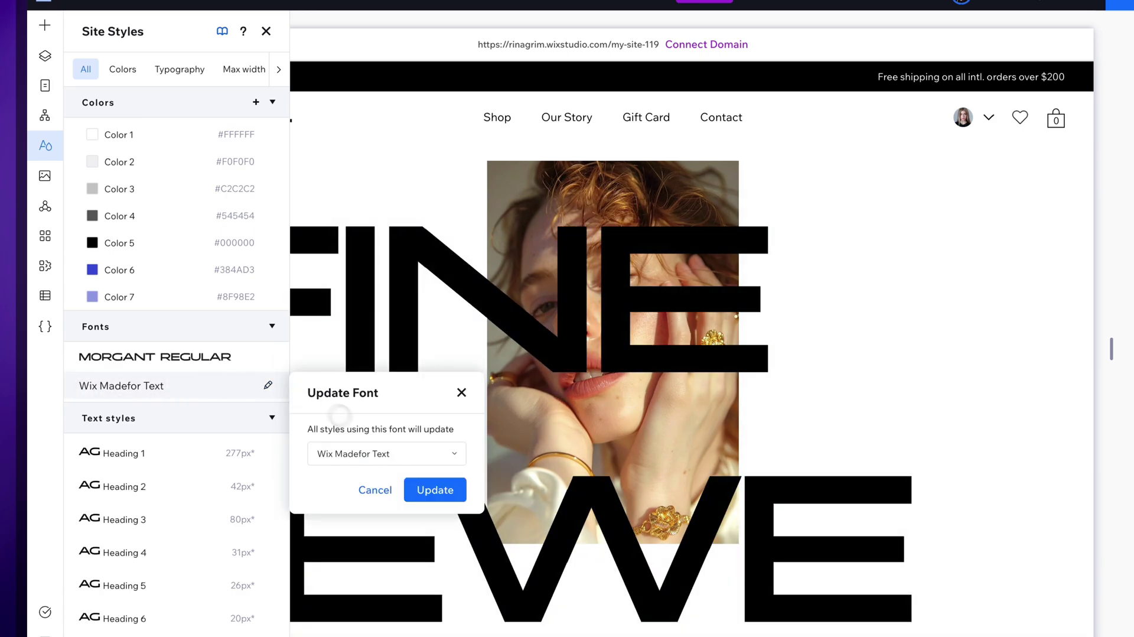
pyautogui.click(358, 446)
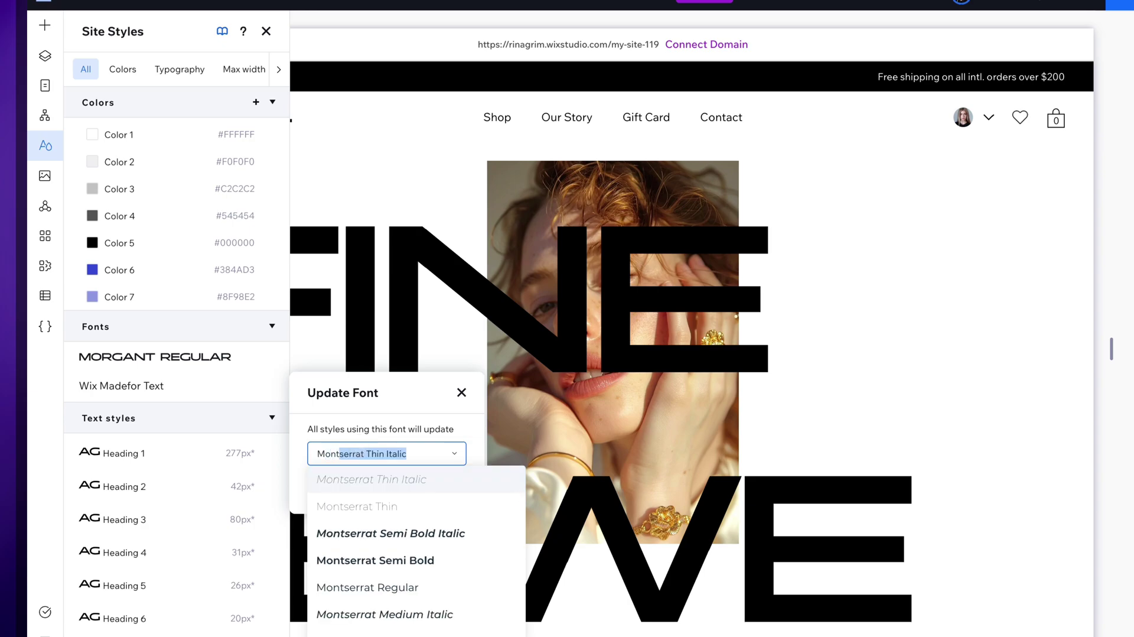
pyautogui.scroll(-2, 386, 558)
pyautogui.click(386, 555)
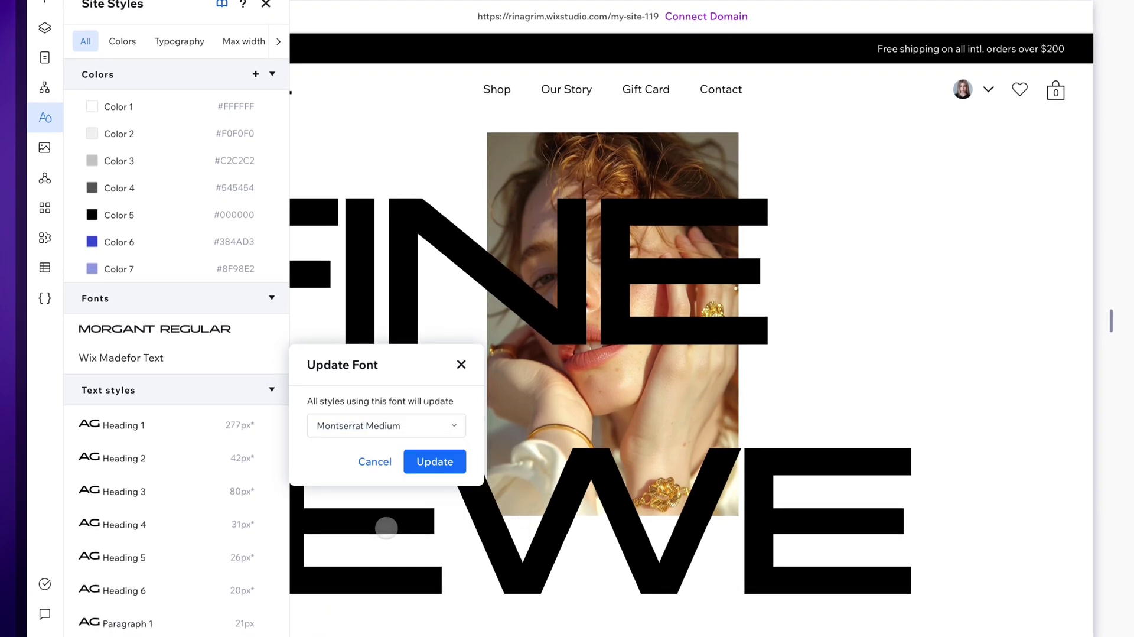
pyautogui.click(450, 461)
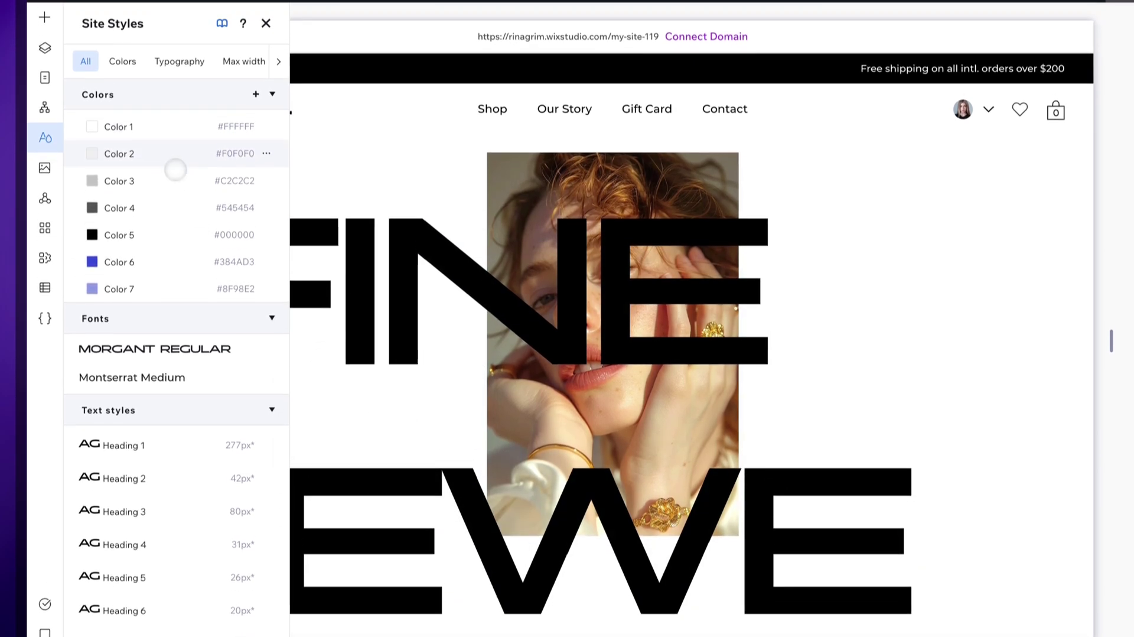
# Set site Color 6 to #FAF3E0 and Color 7 to #7A726B, then close the site styles
pyautogui.click(91, 285)
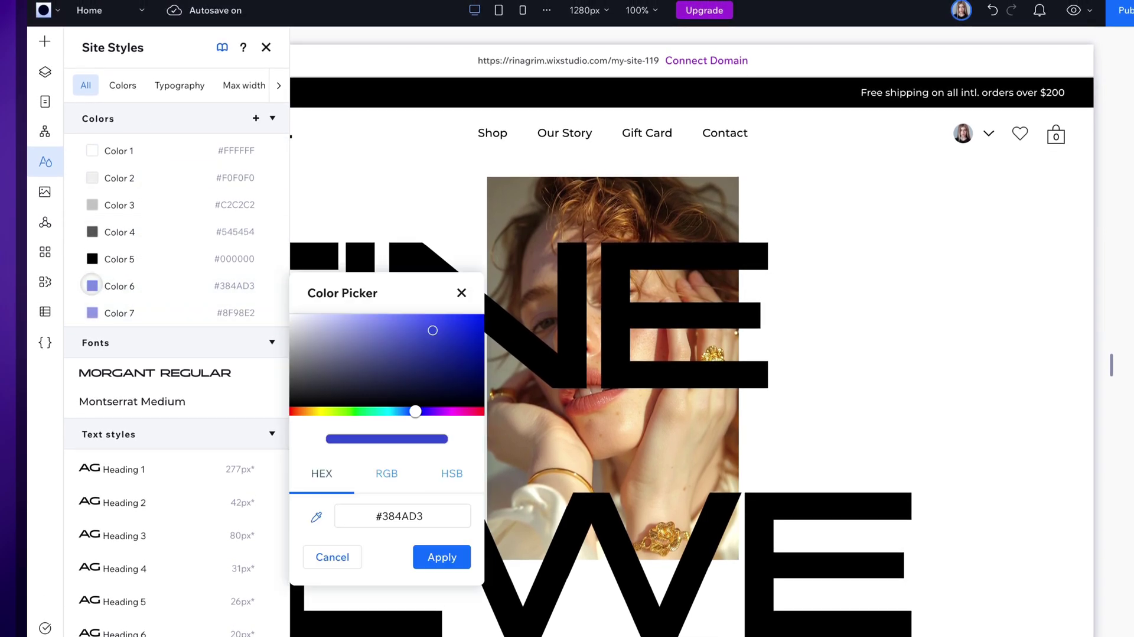
pyautogui.click(314, 410)
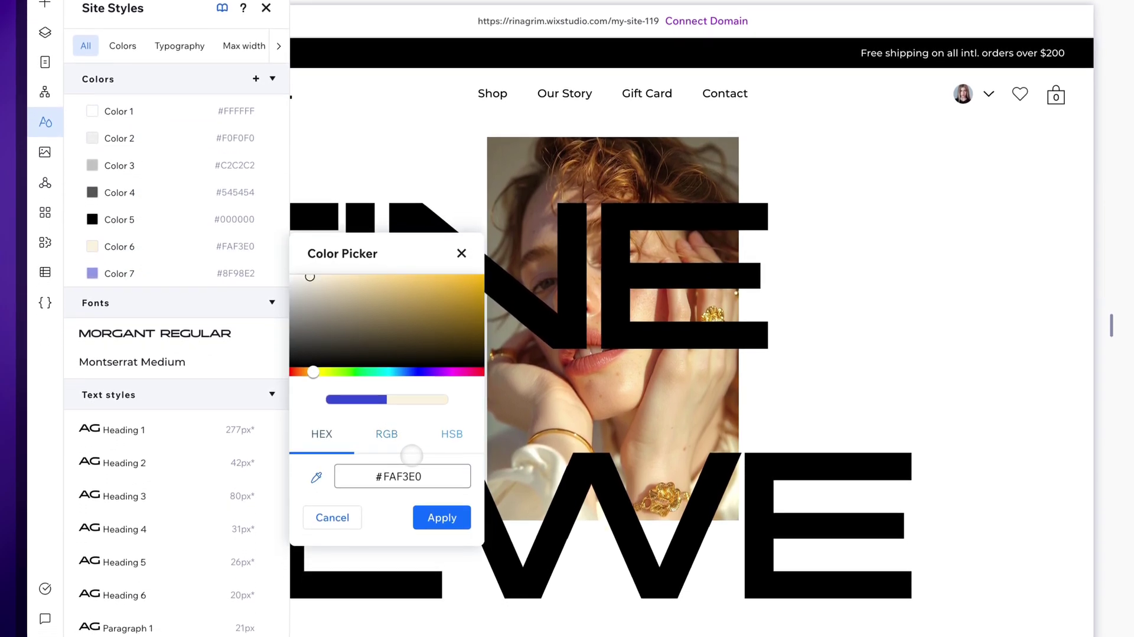
pyautogui.doubleClick(426, 515)
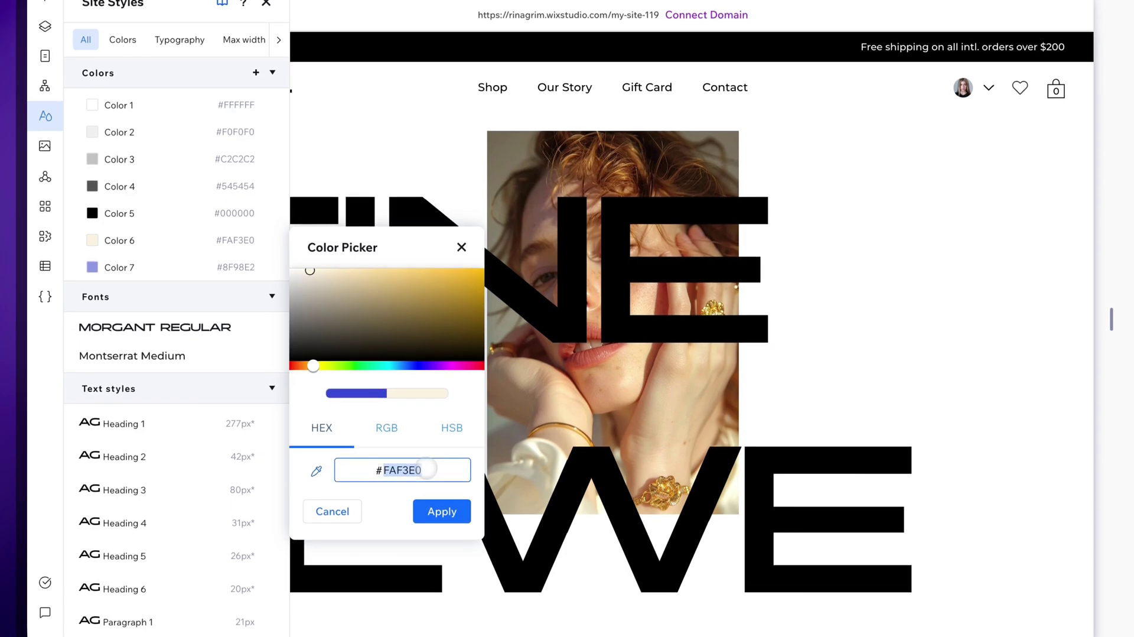
pyautogui.click(442, 511)
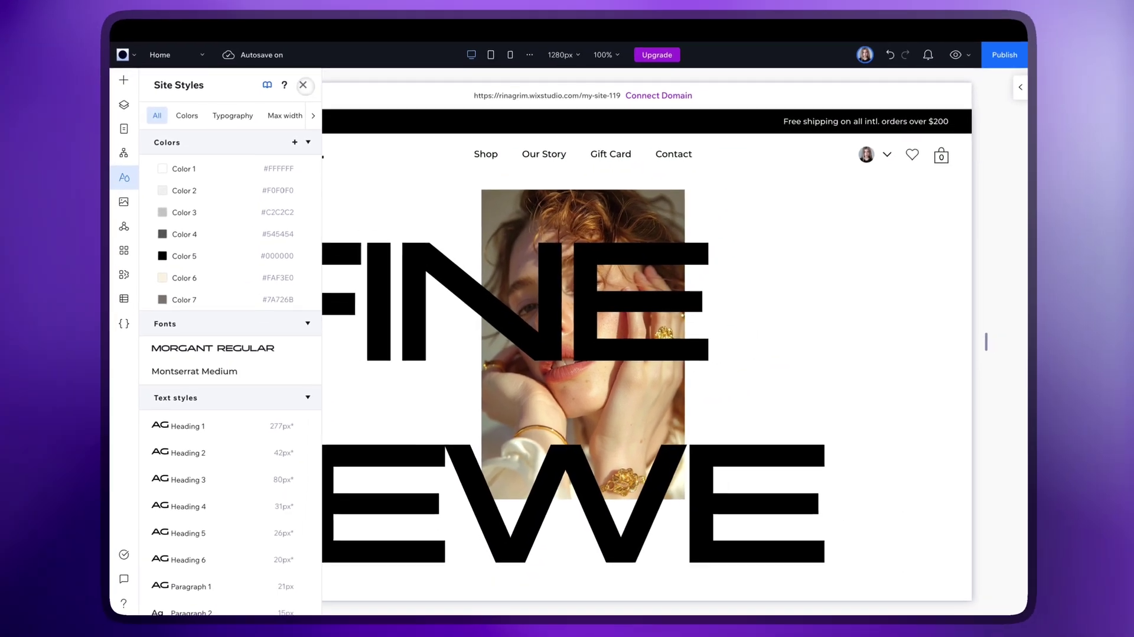
pyautogui.click(308, 205)
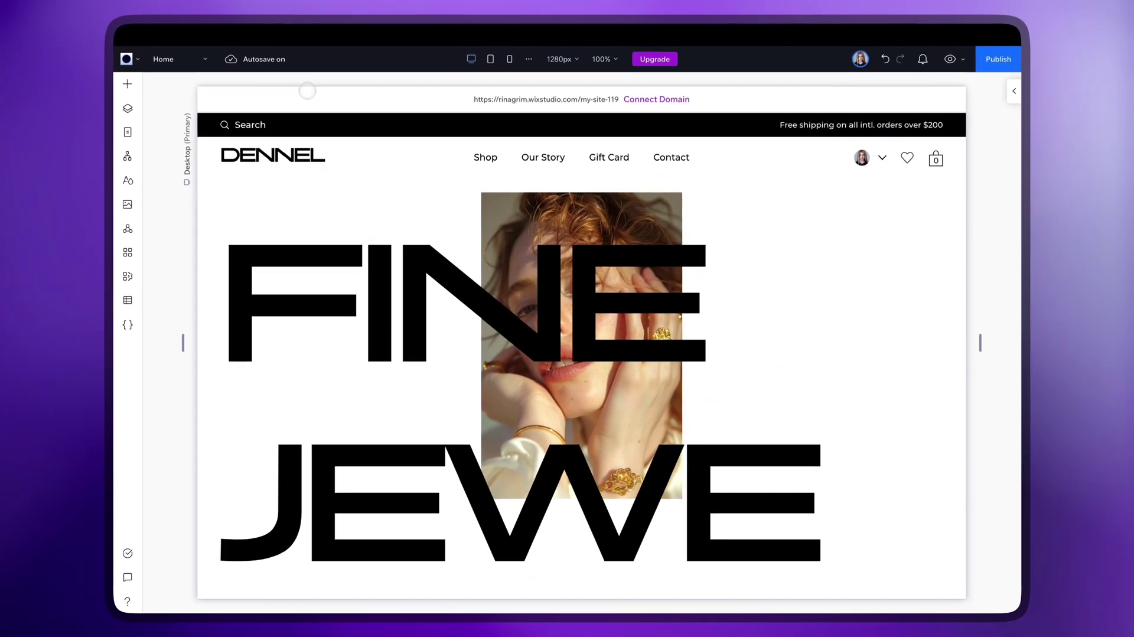
# Set the Fine Jewelry hero title's font size to 70 px and centre the title over the portrait image
pyautogui.click(351, 261)
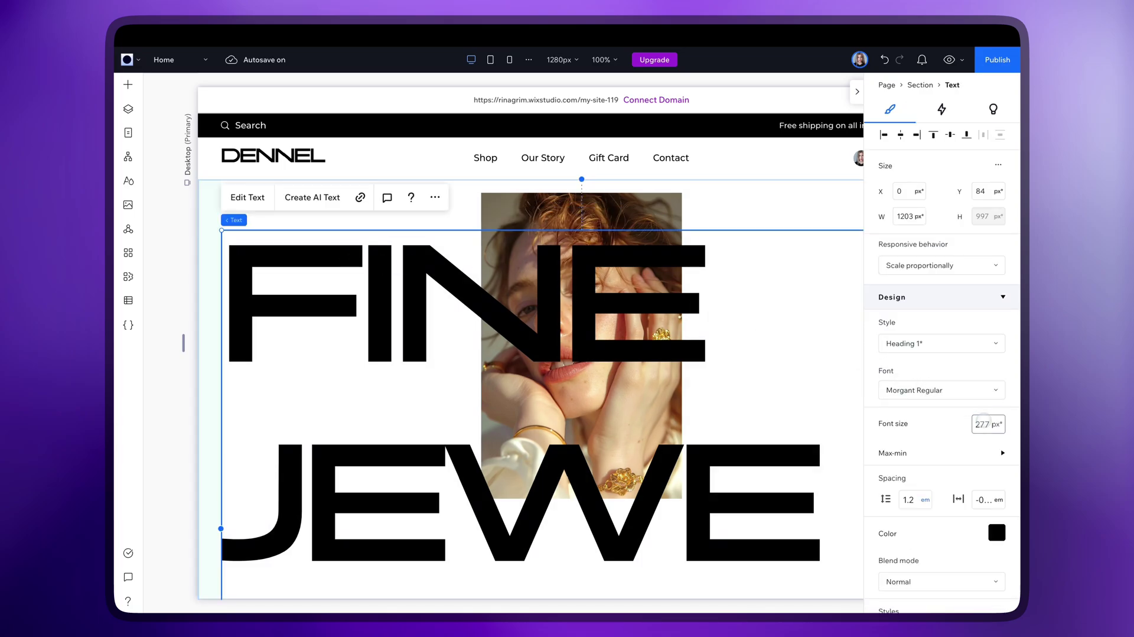
pyautogui.press('Return')
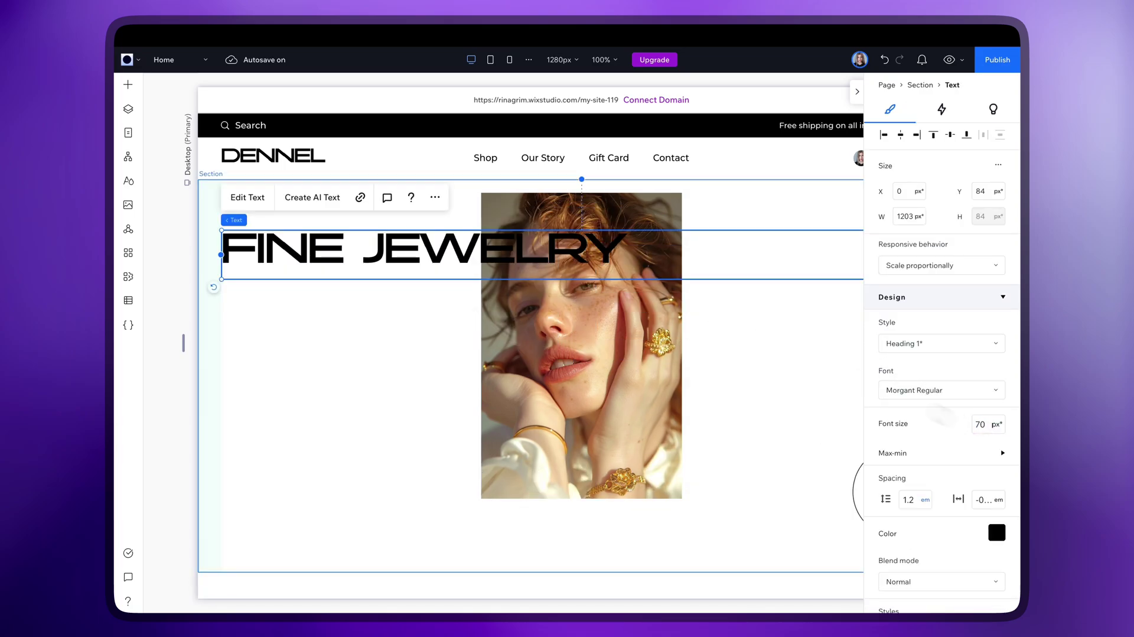
pyautogui.scroll(-3, 921, 426)
pyautogui.scroll(-2, 908, 426)
pyautogui.press('Escape')
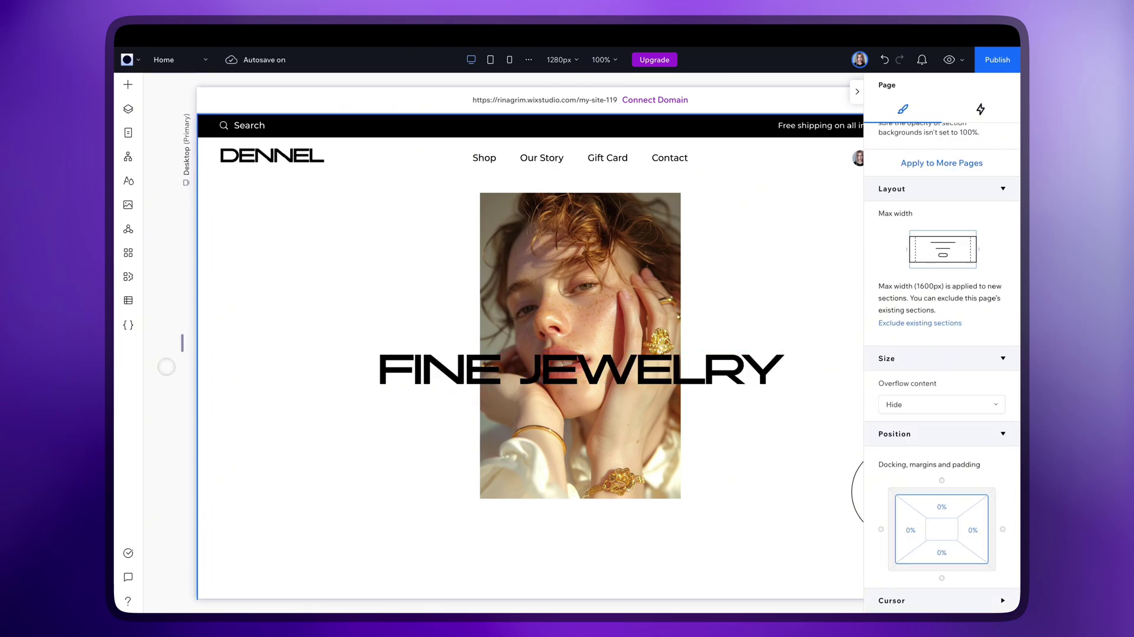
# Open the Wix Stores product list from the site's business tools
pyautogui.click(576, 87)
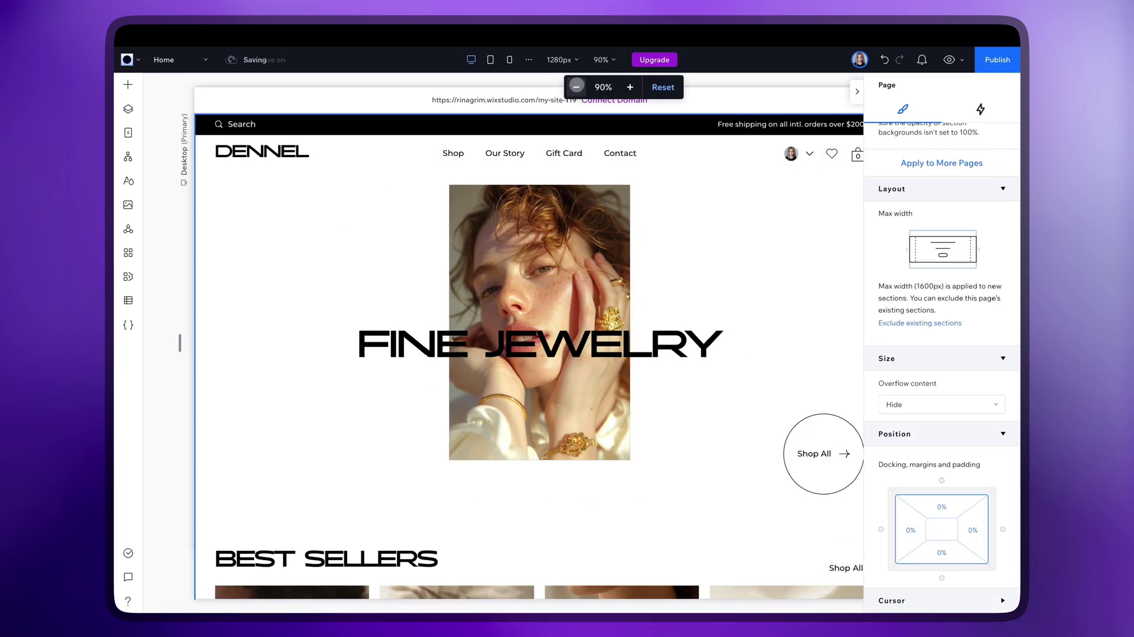
pyautogui.click(575, 87)
pyautogui.click(576, 87)
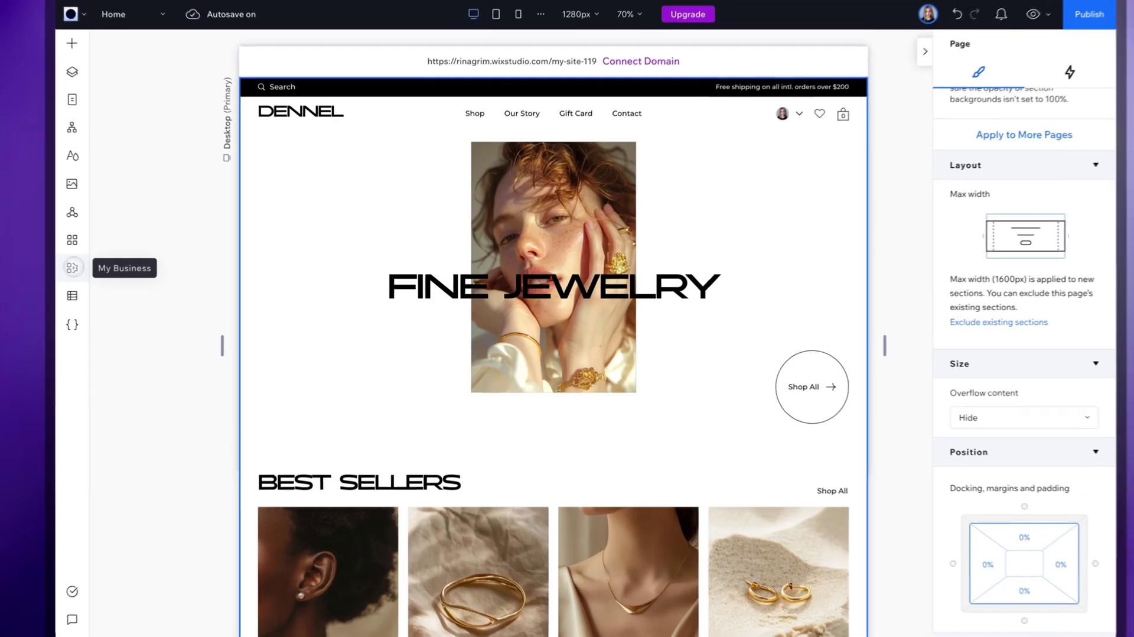
pyautogui.click(127, 276)
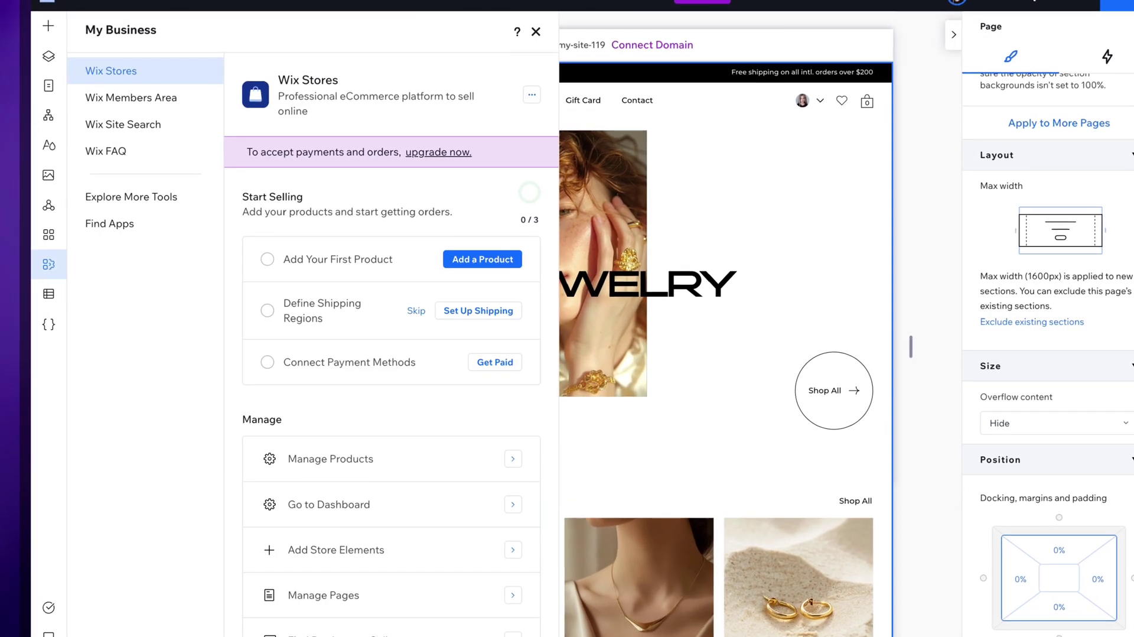
pyautogui.scroll(-5, 244, 279)
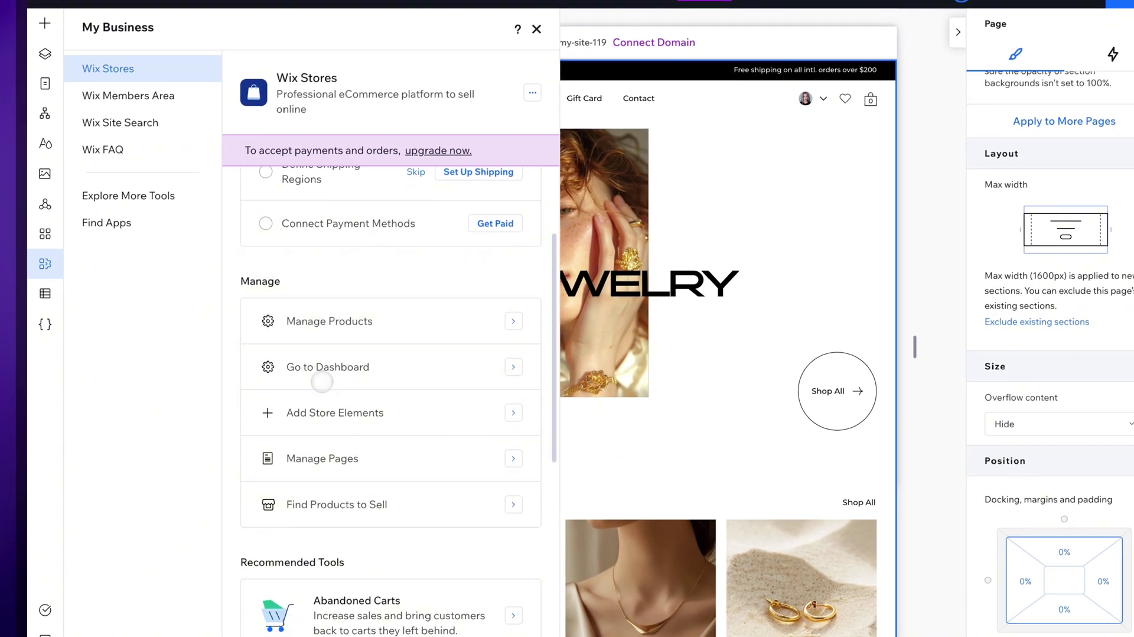
pyautogui.click(253, 321)
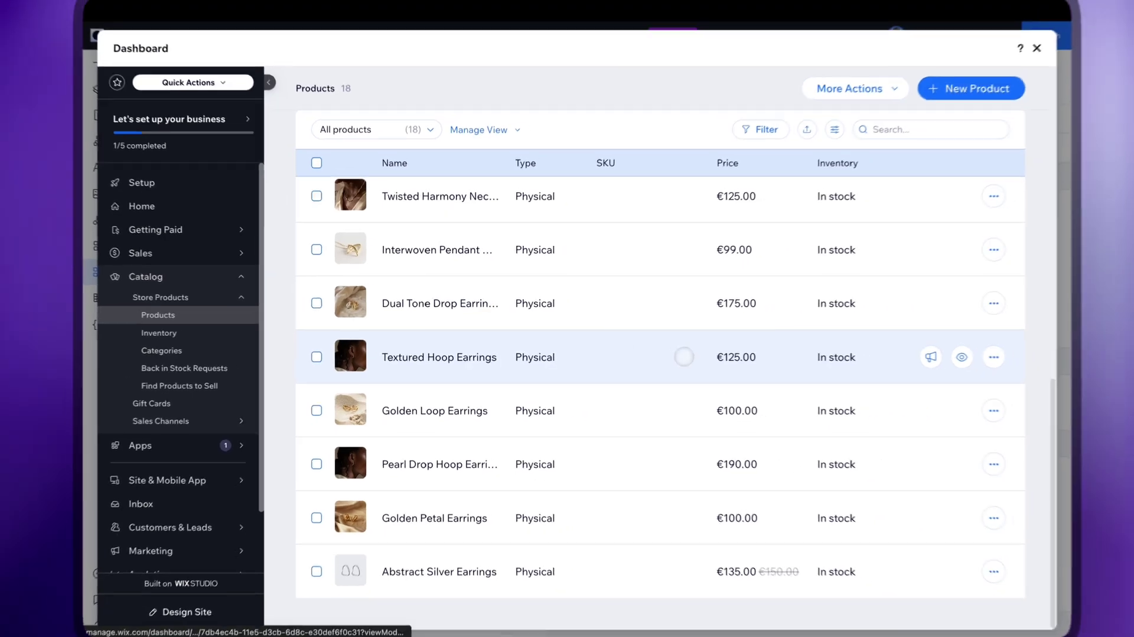
pyautogui.scroll(10, 684, 357)
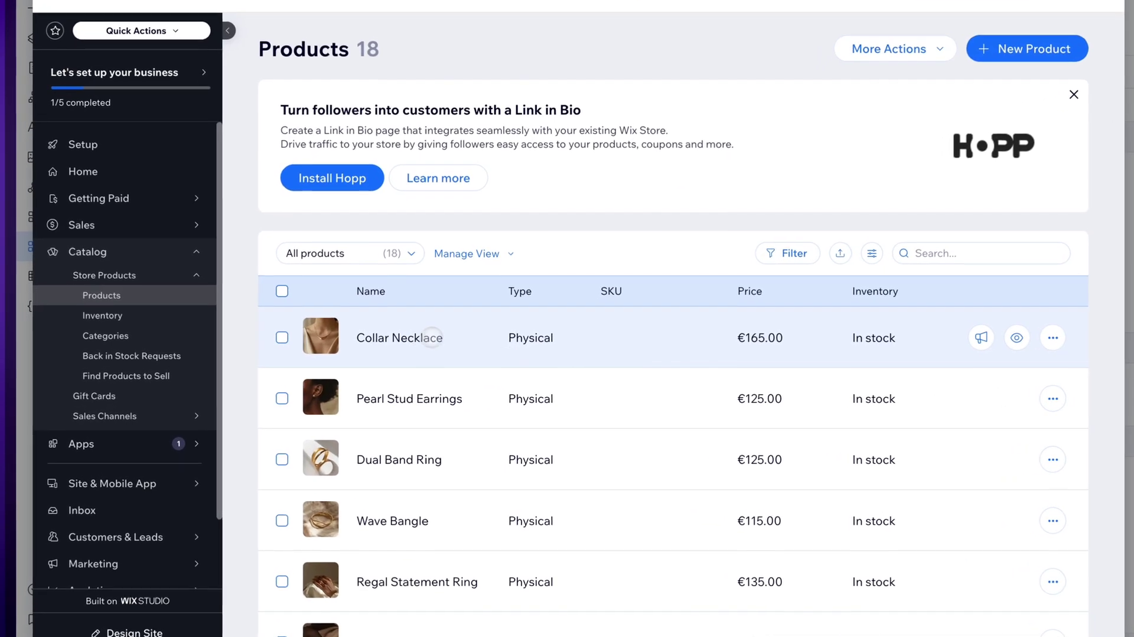
# Replace the Collar Necklace product's main image with 23.png from the site files and remove its second image
pyautogui.click(432, 338)
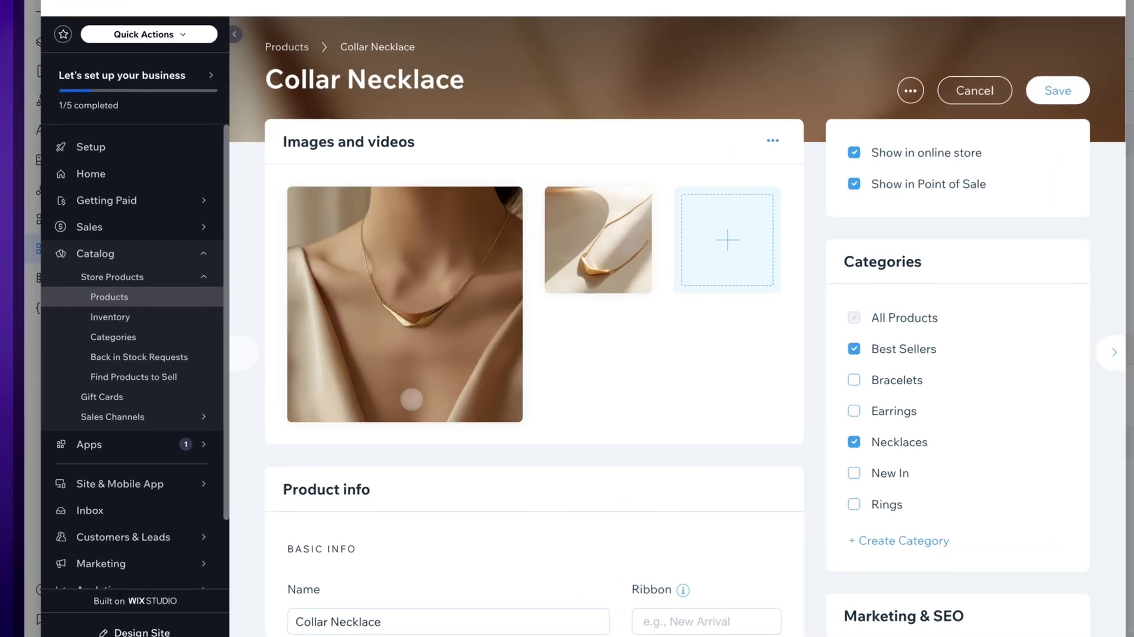
pyautogui.click(407, 360)
pyautogui.click(483, 271)
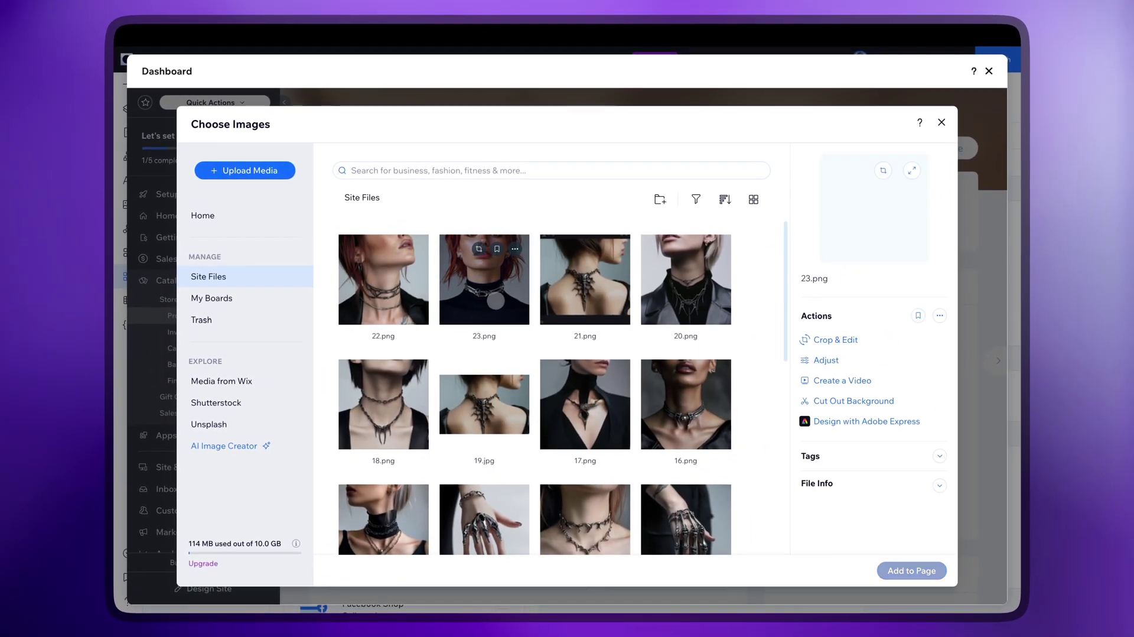
pyautogui.click(911, 570)
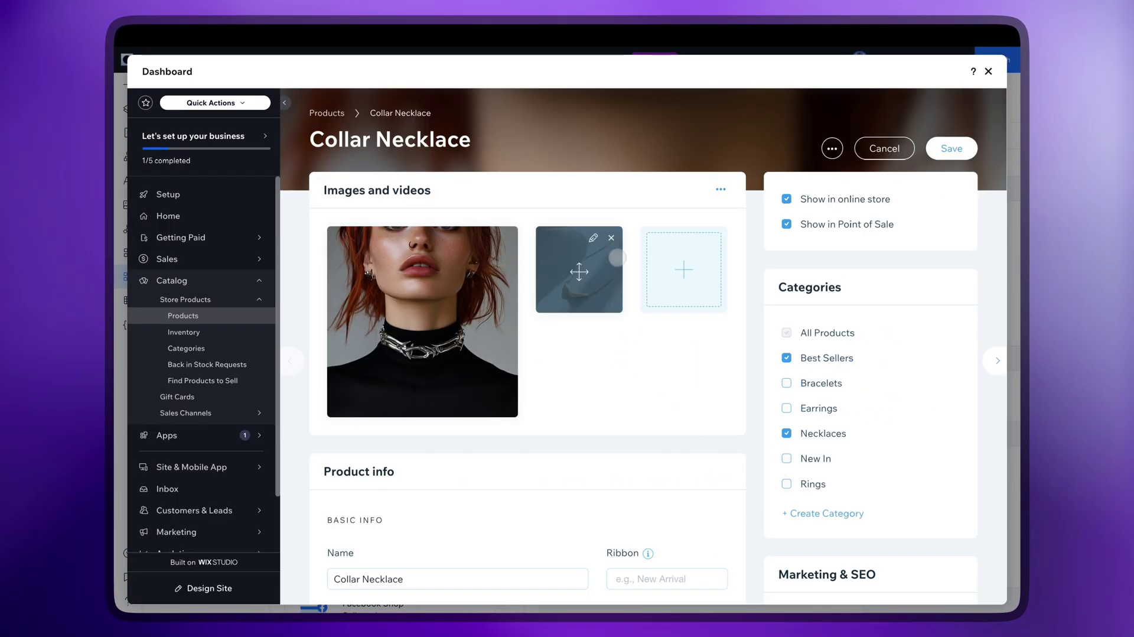
pyautogui.click(611, 238)
# Create a new product category named Anklets
pyautogui.scroll(-1, 618, 387)
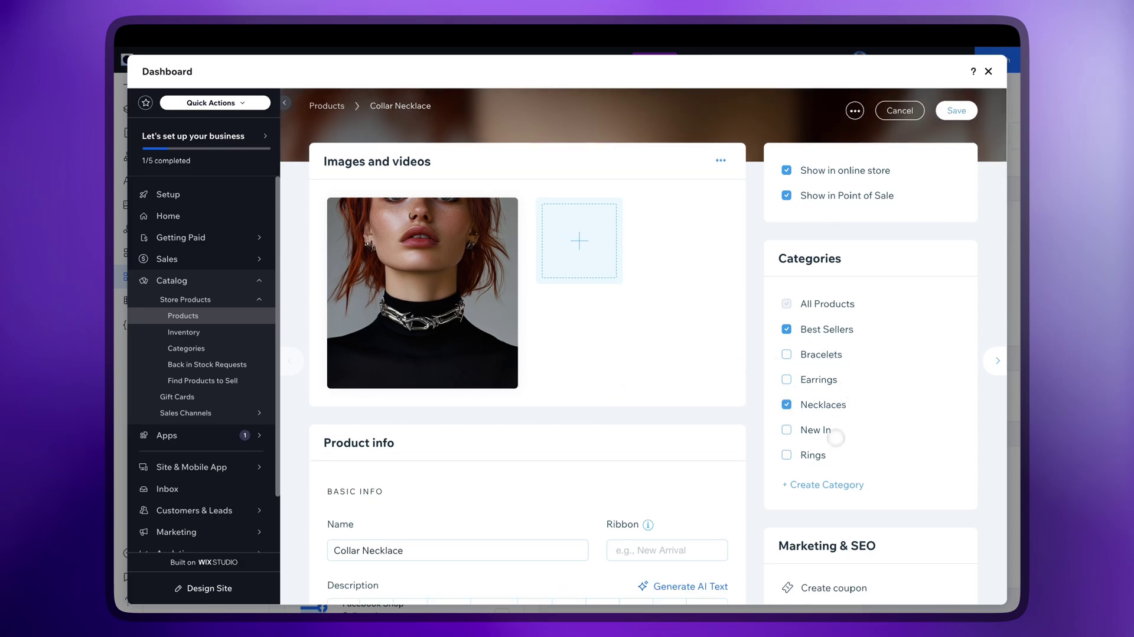
pyautogui.scroll(-5, 795, 485)
pyautogui.click(827, 349)
pyautogui.write('Anklets')
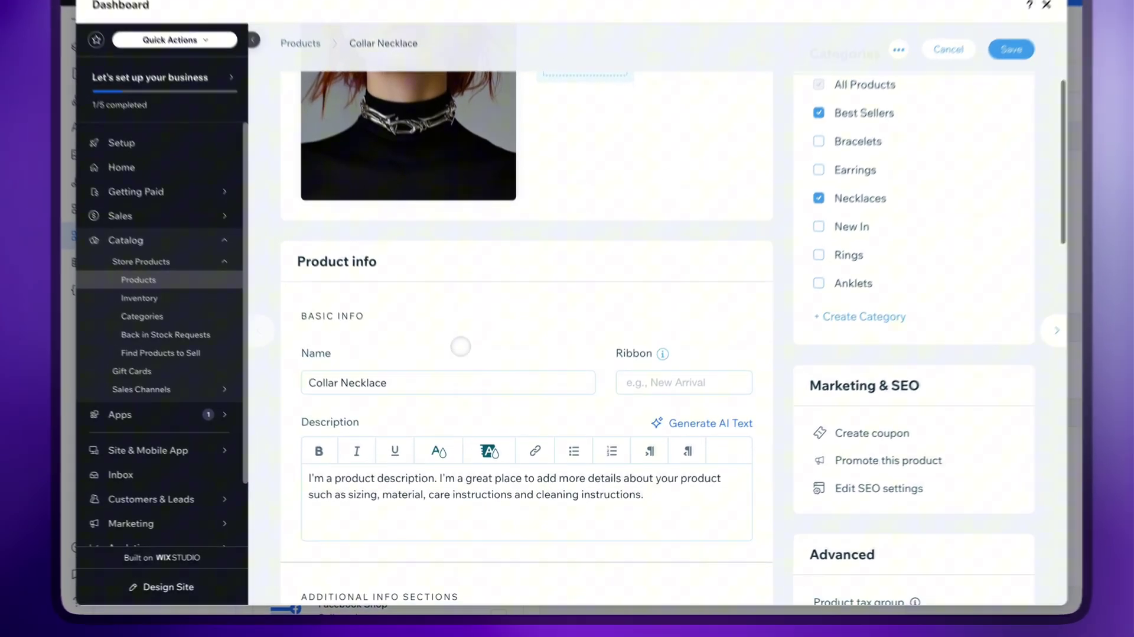
# Rename the Collar Necklace product as Echo Coil Pendant and give it the ribbon "Best Seller"
pyautogui.click(446, 409)
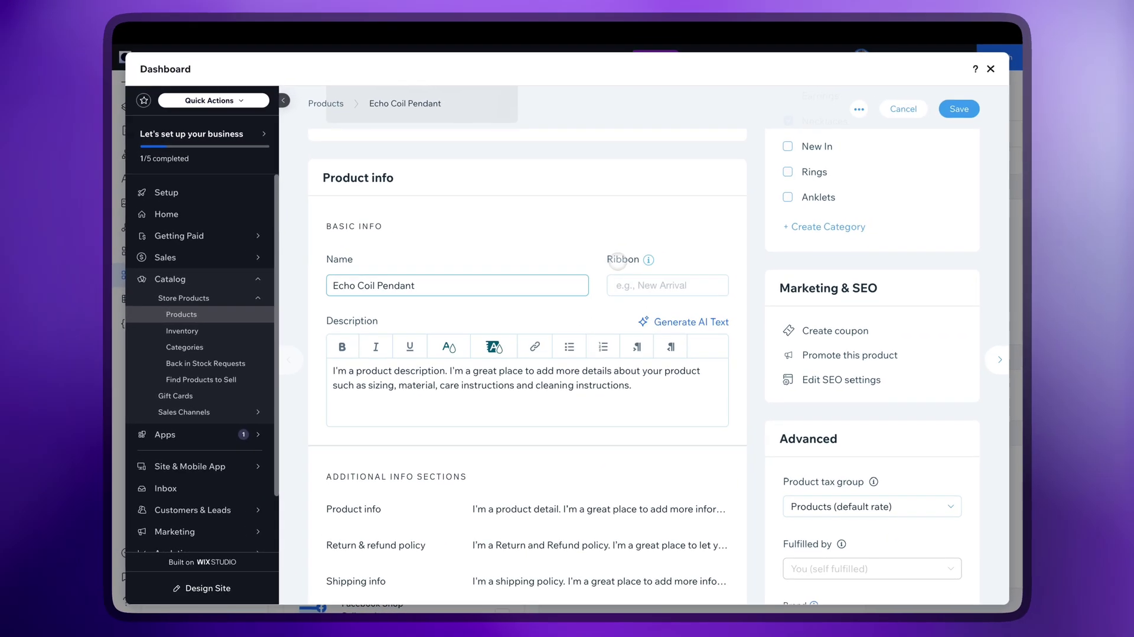
pyautogui.moveTo(677, 248)
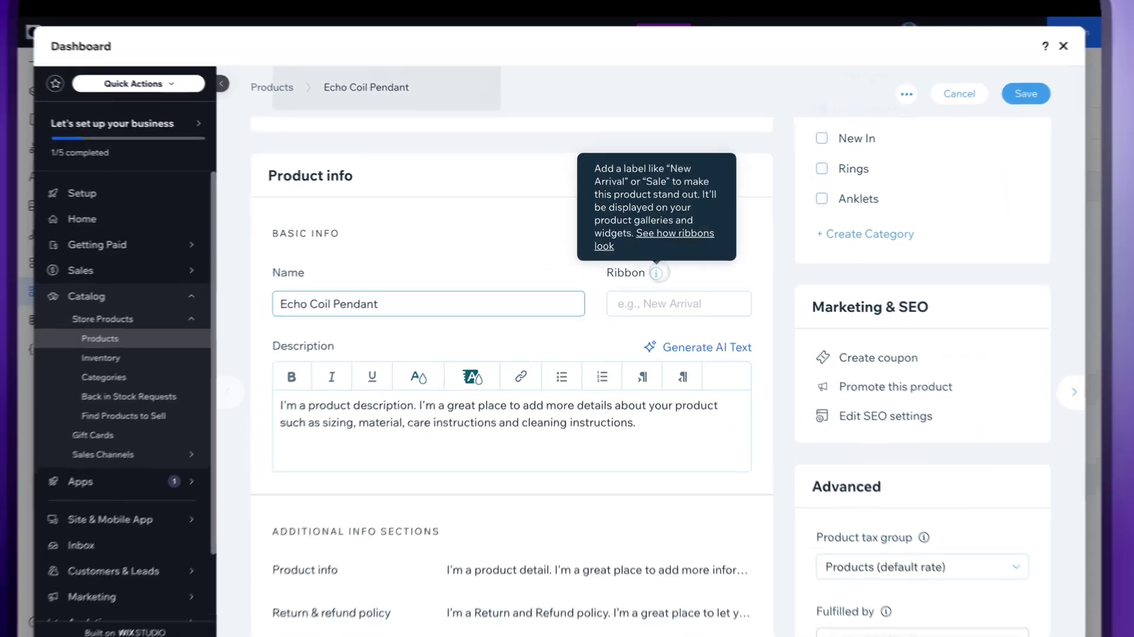
pyautogui.click(629, 306)
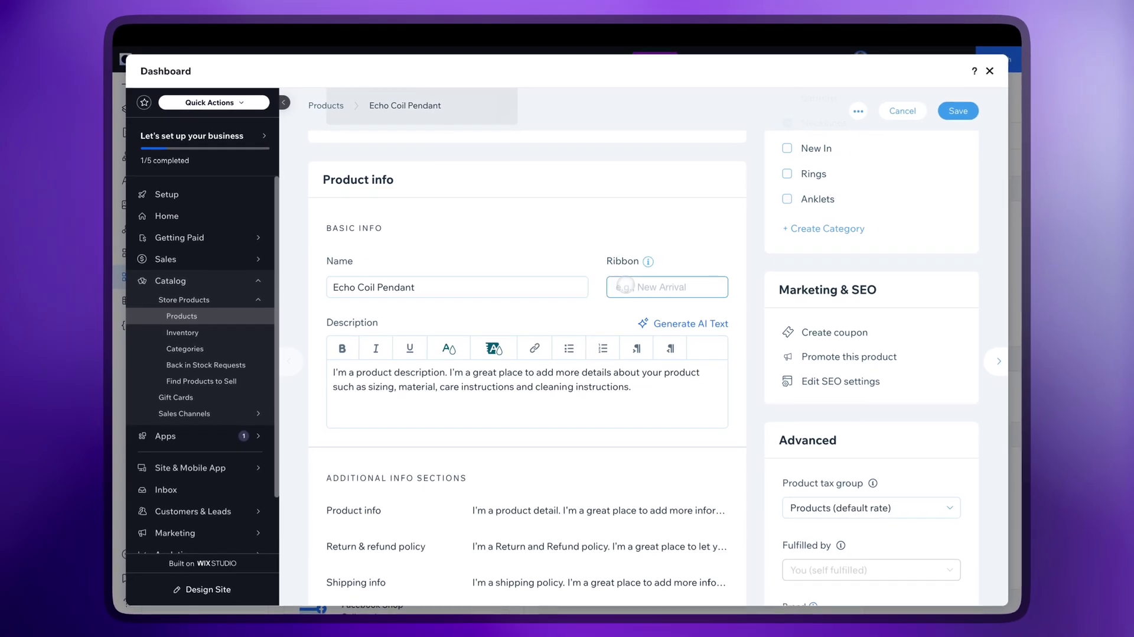
pyautogui.write('Best Seller')
# Replace the product description with "A spiraling pendant that lights up in response to sound or motion."
pyautogui.click(657, 310)
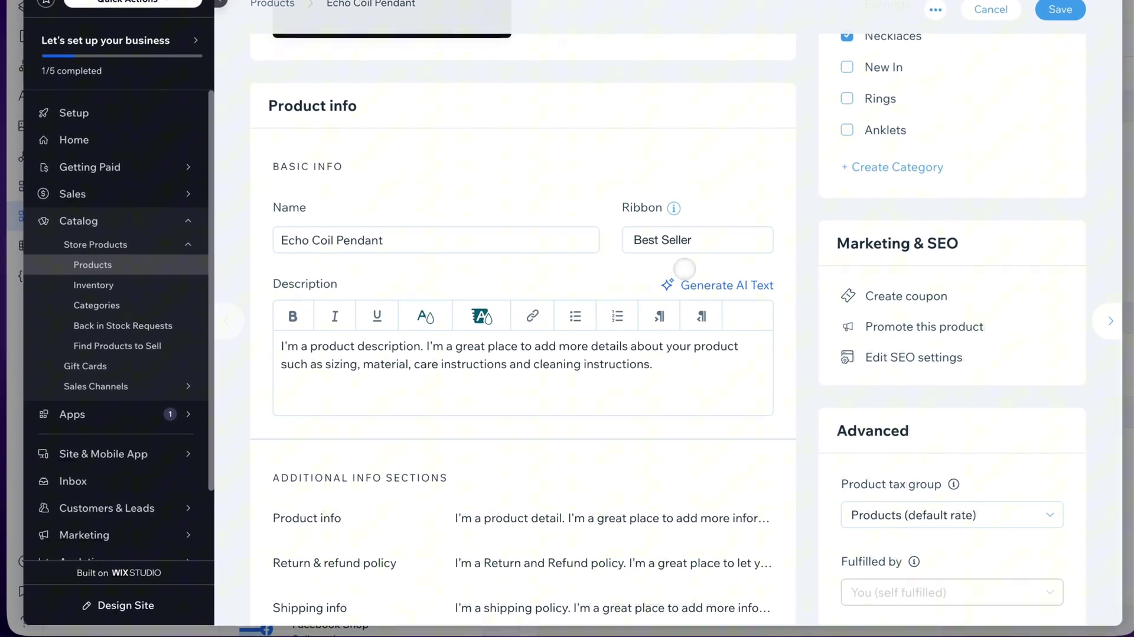
pyautogui.tripleClick(678, 366)
pyautogui.write('A spiraling pendant that lights up in response to sound or motion.')
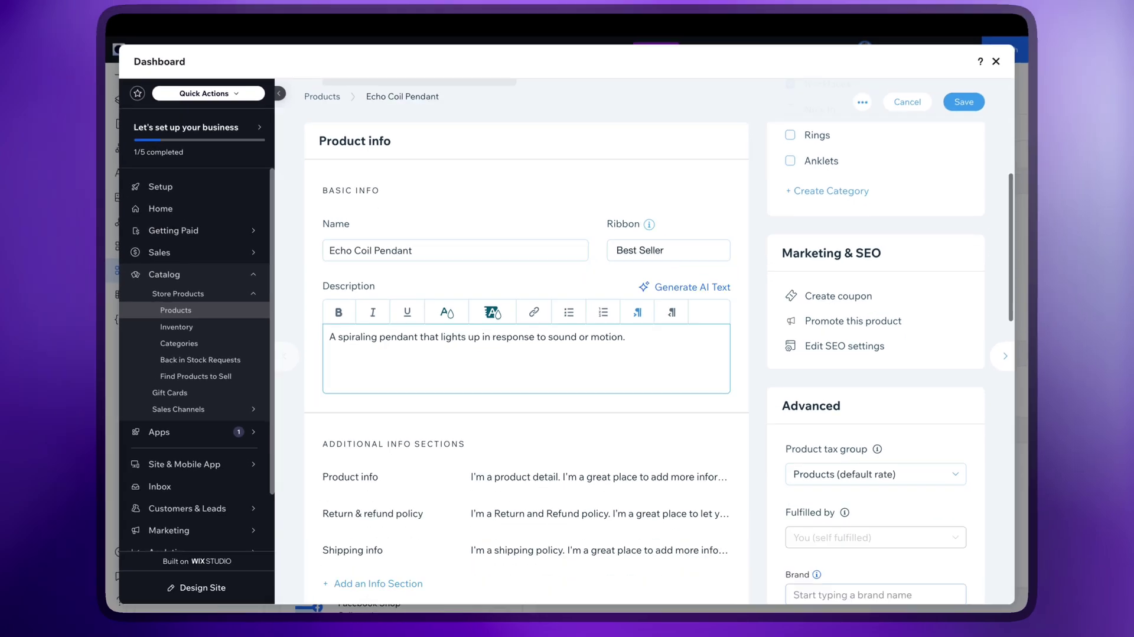
# Set Echo Coil Pendant's price to €210 with a sale price of €63, and save the product
pyautogui.scroll(-5, 679, 342)
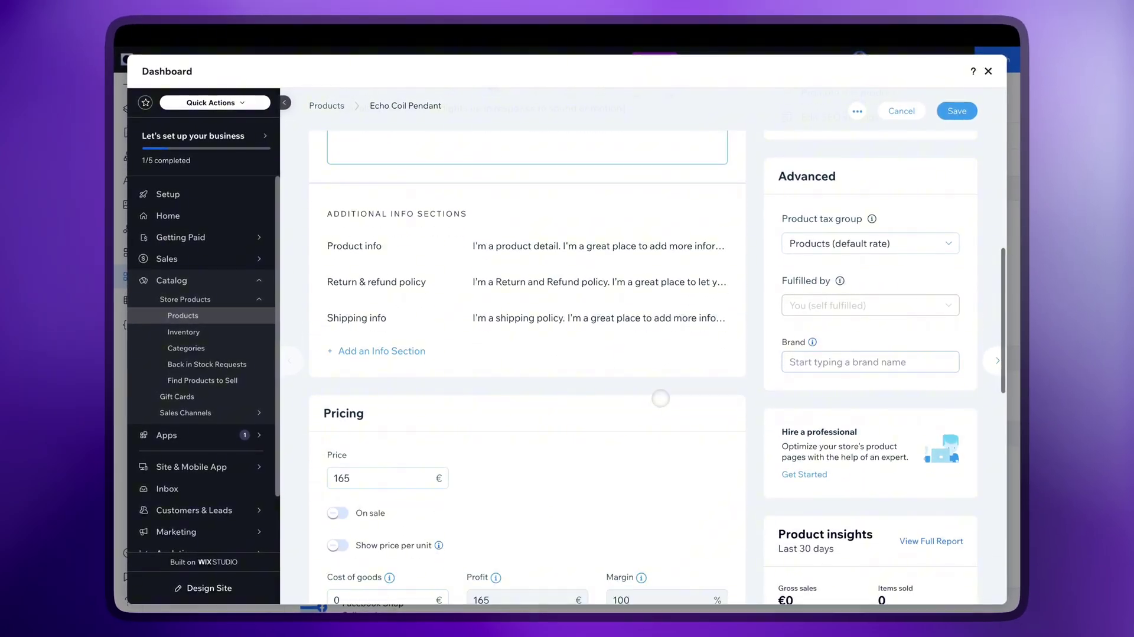
pyautogui.scroll(-3, 660, 397)
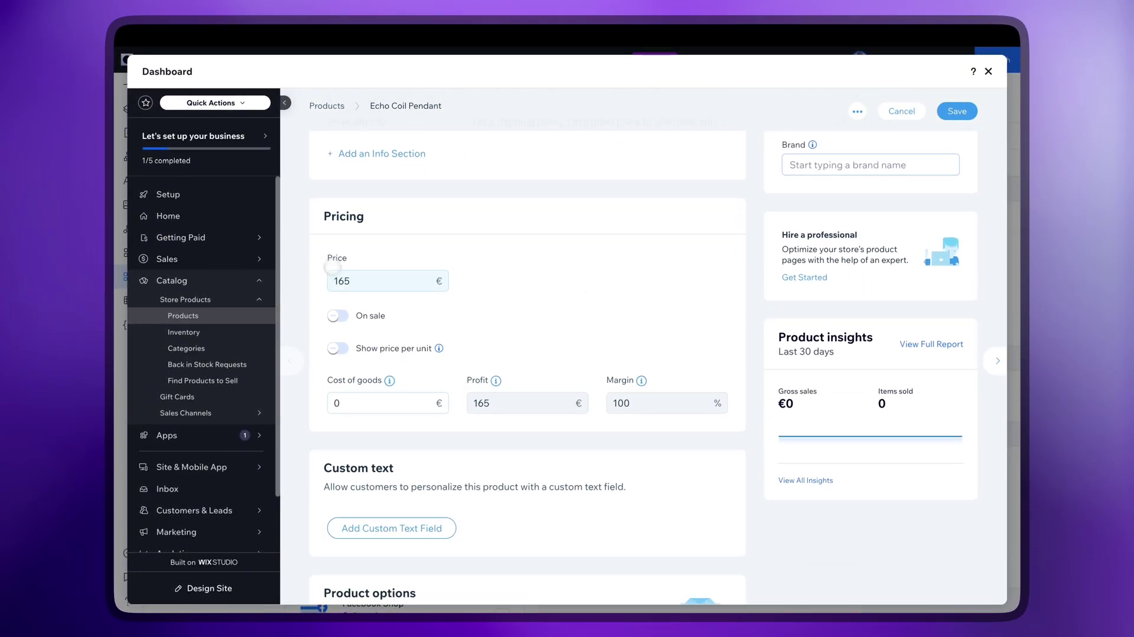
pyautogui.click(330, 280)
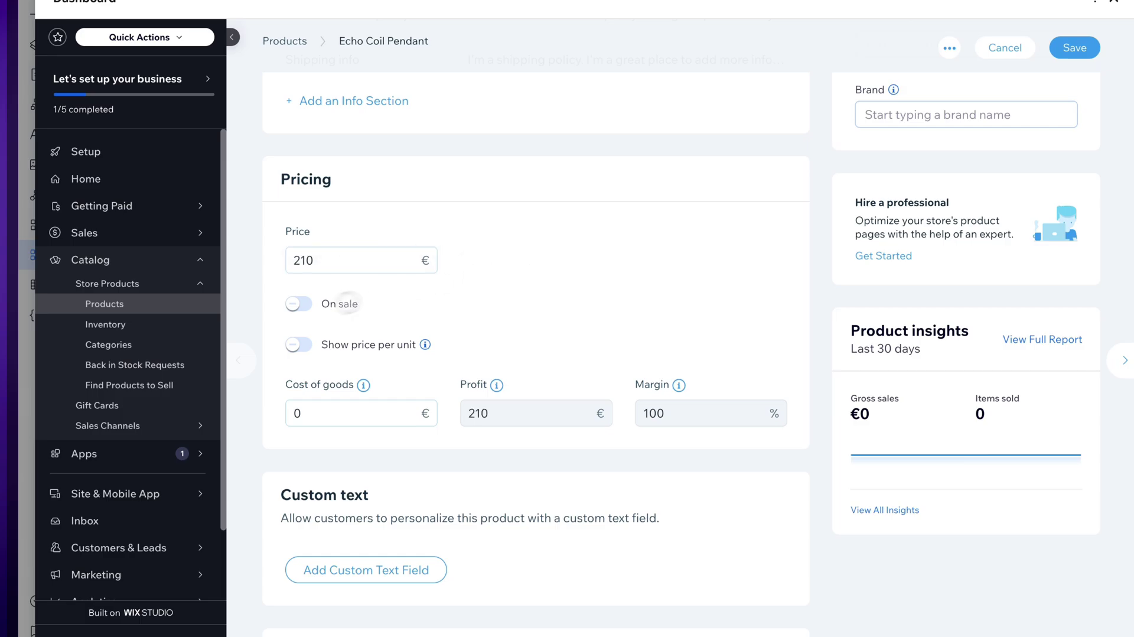
pyautogui.click(299, 304)
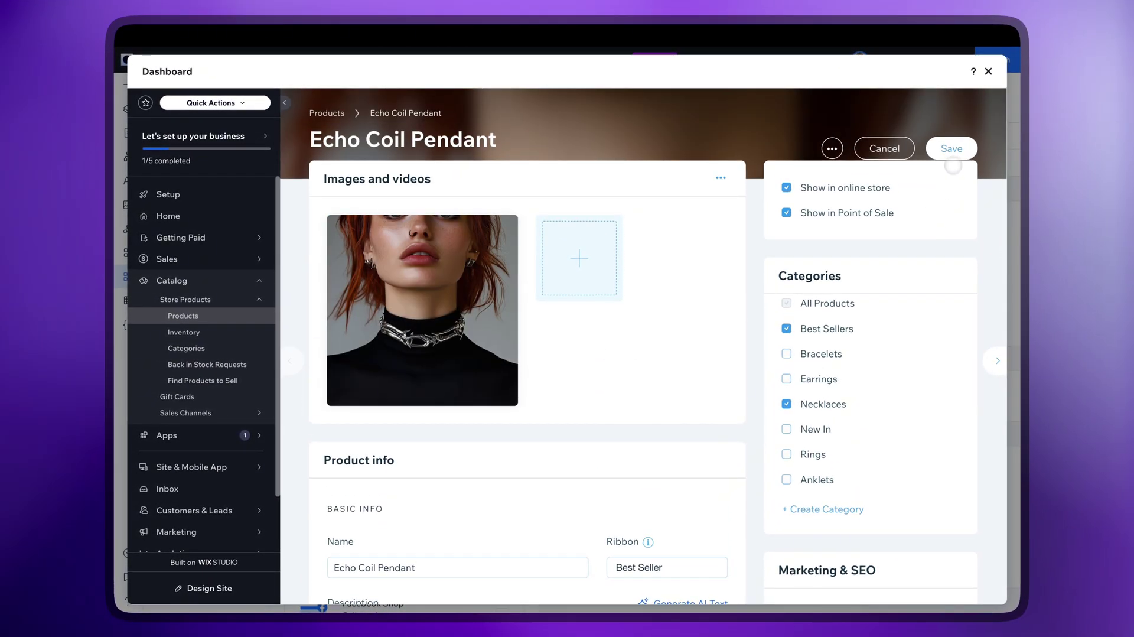
pyautogui.click(953, 149)
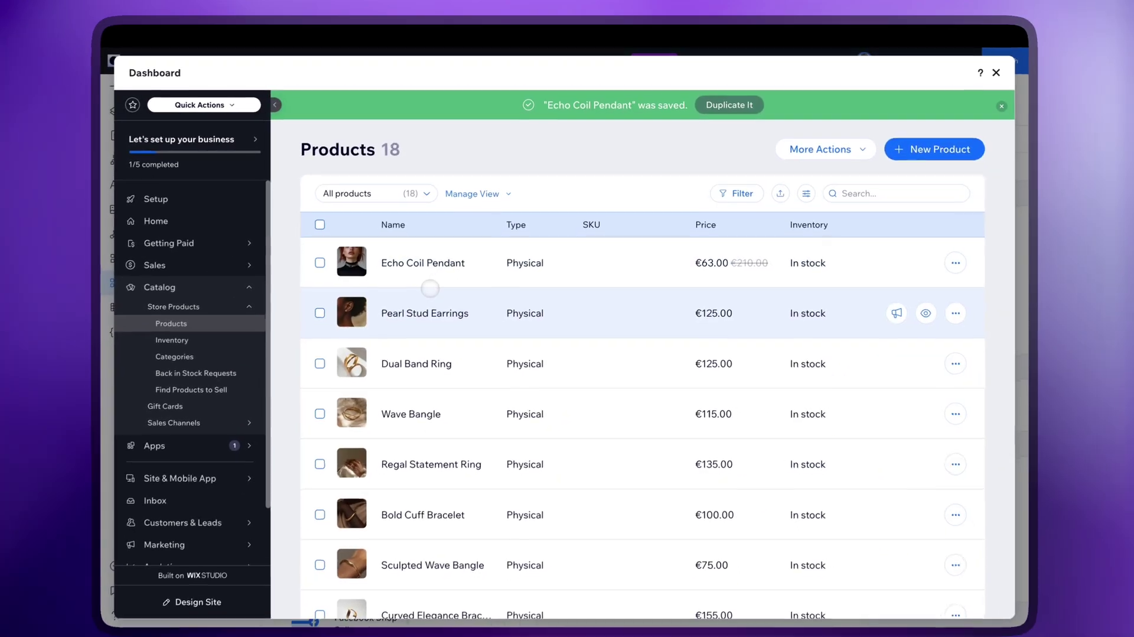
# Delete every product from the store except Echo Coil Pendant
pyautogui.click(320, 225)
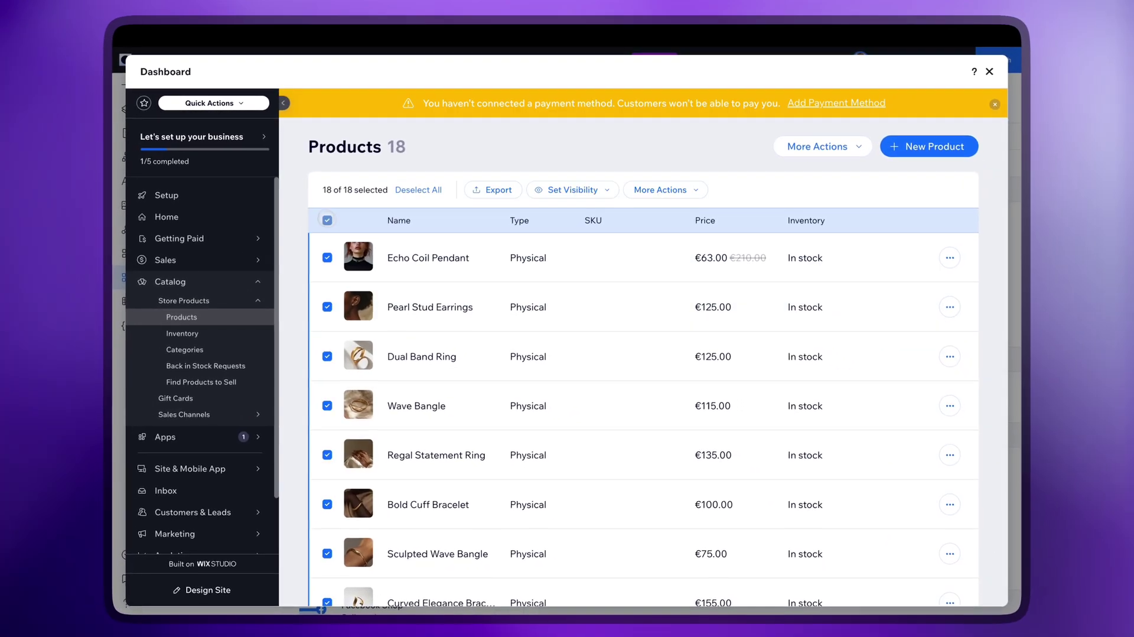
pyautogui.click(319, 263)
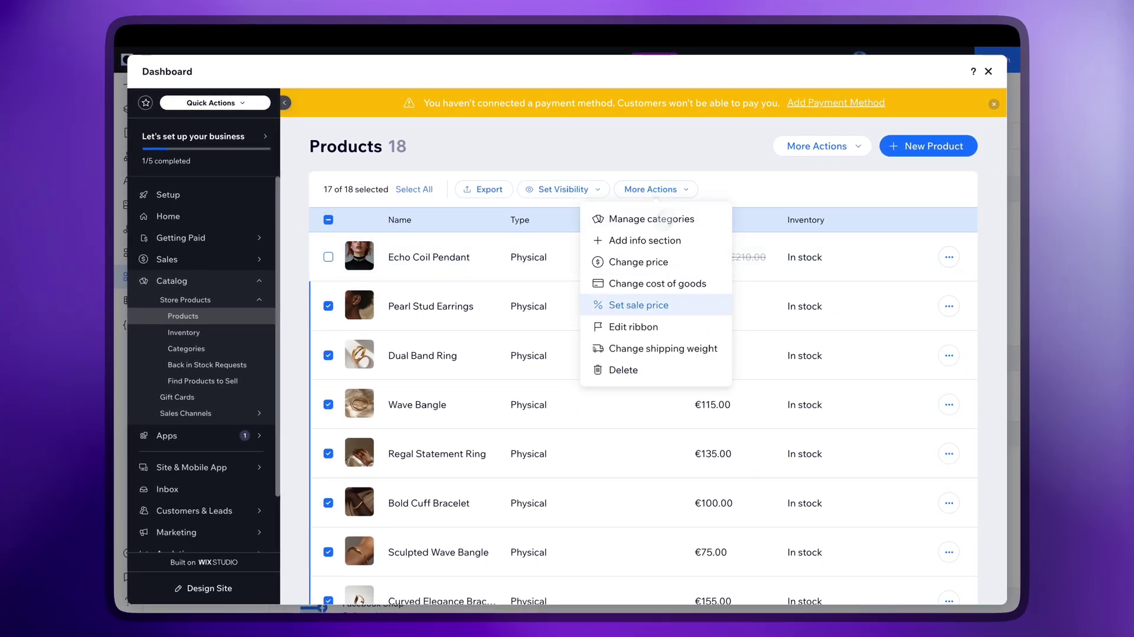
pyautogui.click(624, 370)
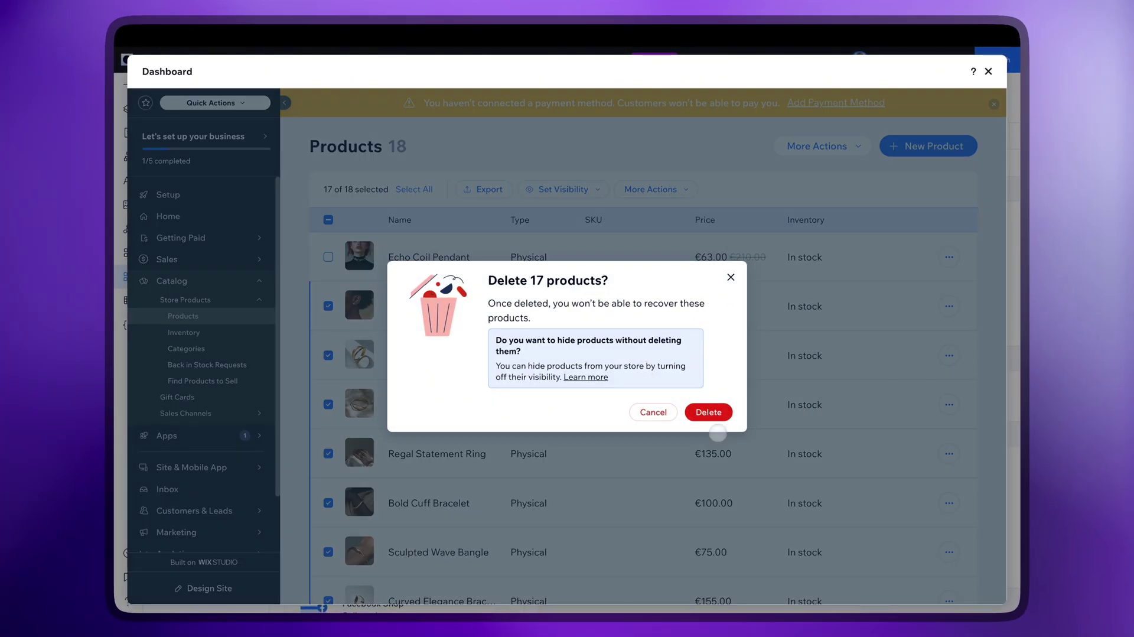
pyautogui.click(711, 413)
# Duplicate the Echo Coil Pendant product and name the copy Void Crystal Chain
pyautogui.click(947, 255)
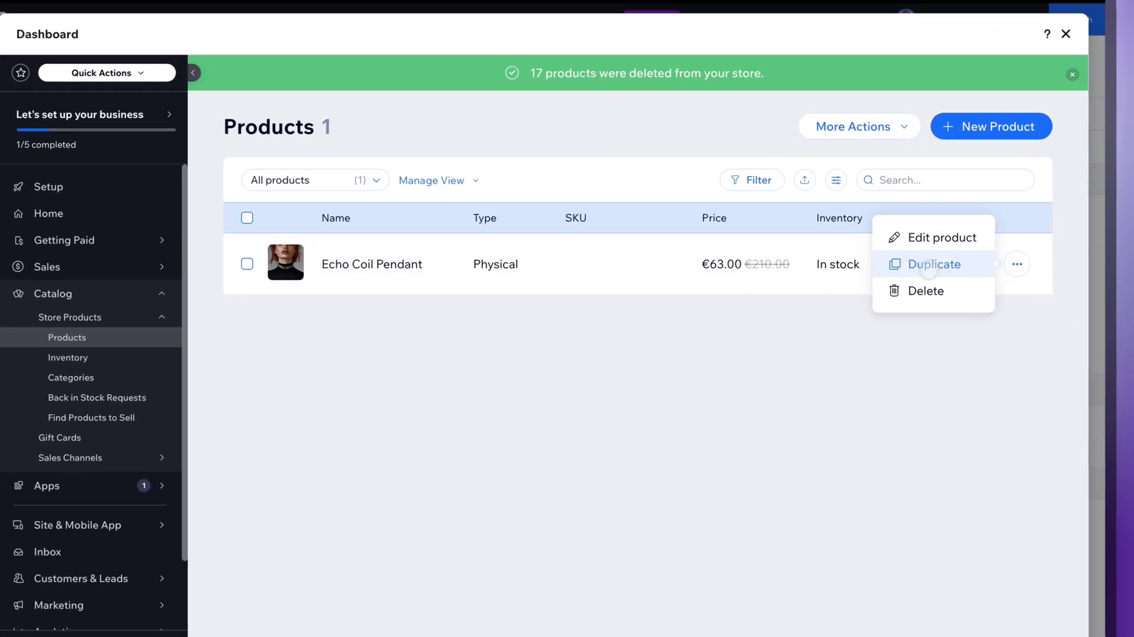
pyautogui.click(931, 264)
pyautogui.write('Void Crystal Chain')
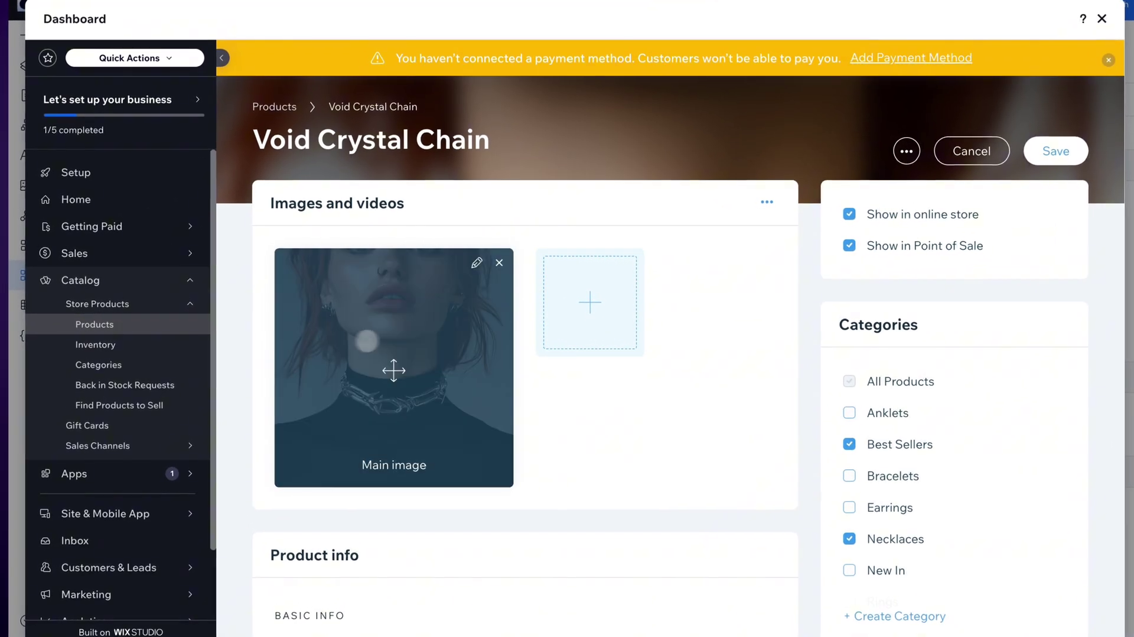
# Replace the main image with 16.png and the description with "A necklace with a glowing crystal that appears to float within a magnetic setting."
pyautogui.click(372, 463)
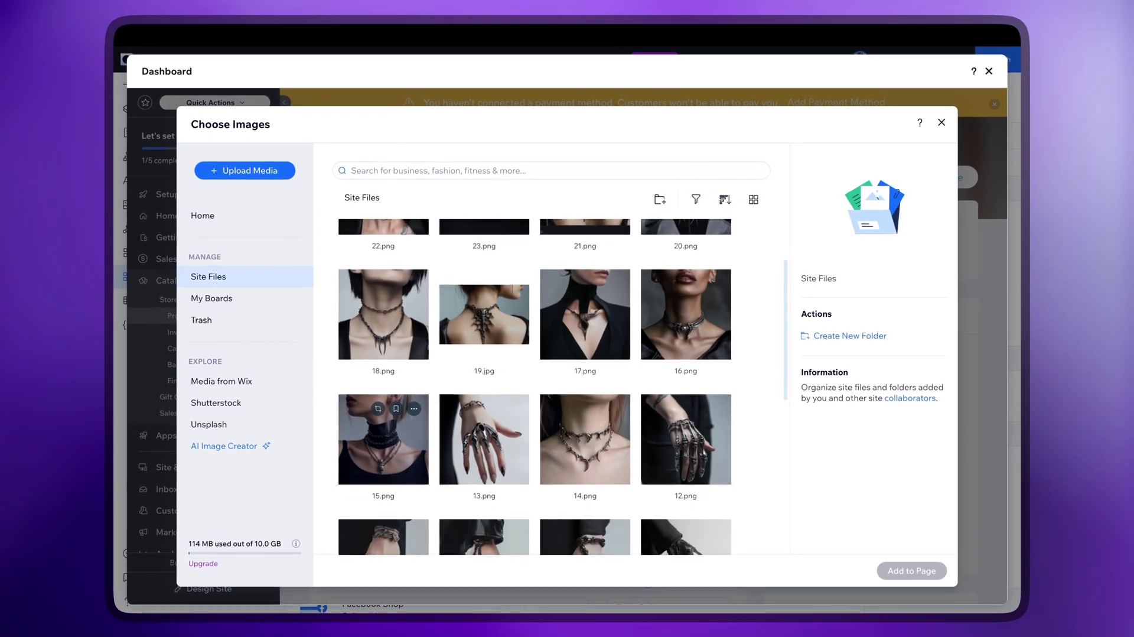
pyautogui.scroll(-1, 384, 414)
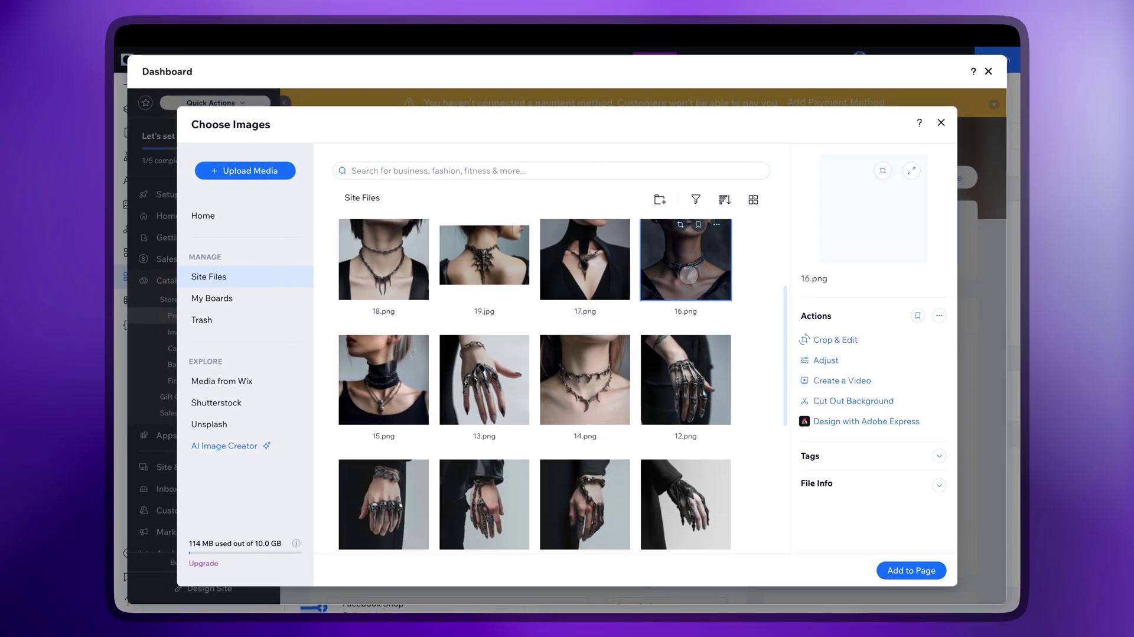
pyautogui.click(912, 570)
pyautogui.scroll(-5, 603, 354)
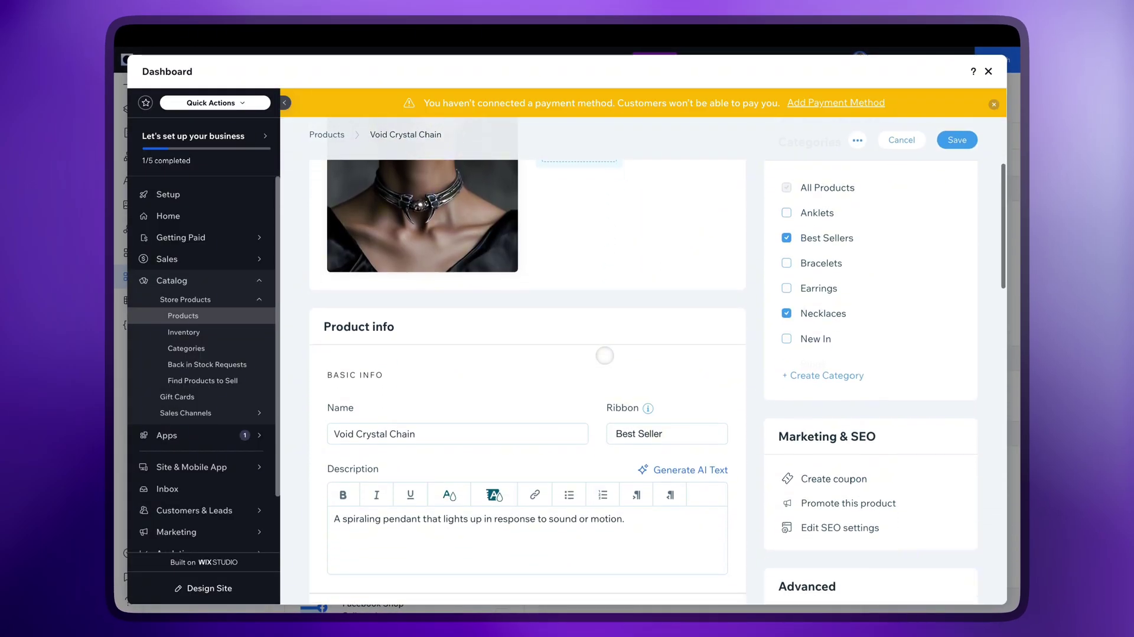
pyautogui.tripleClick(607, 375)
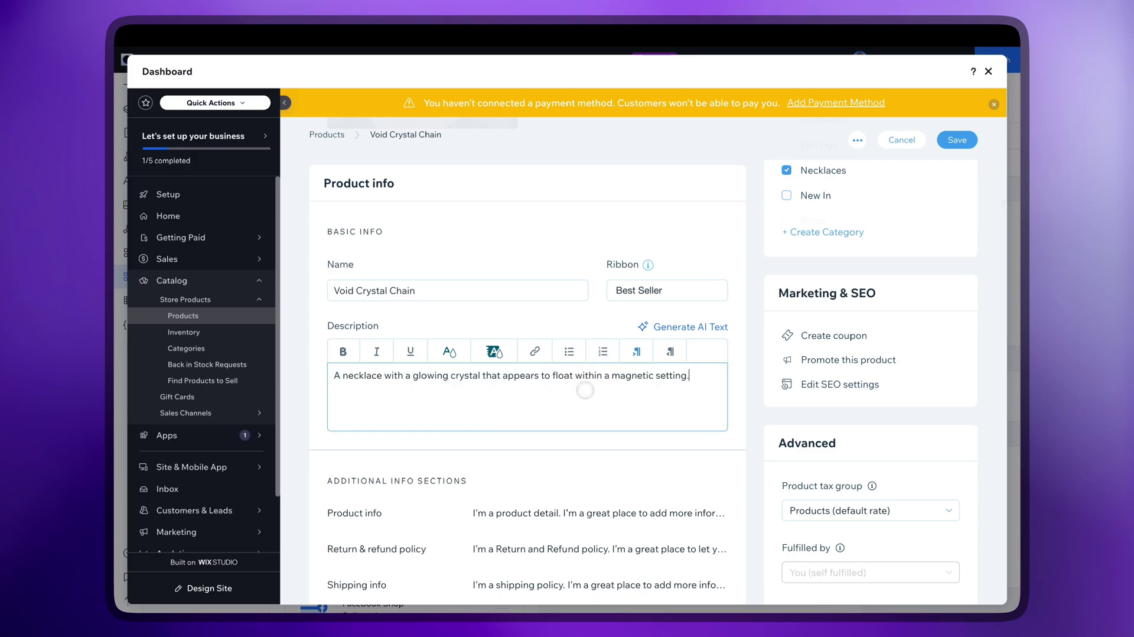
# Set Void Crystal Chain's price to €300 without a sale discount, and save the product
pyautogui.scroll(-8, 584, 390)
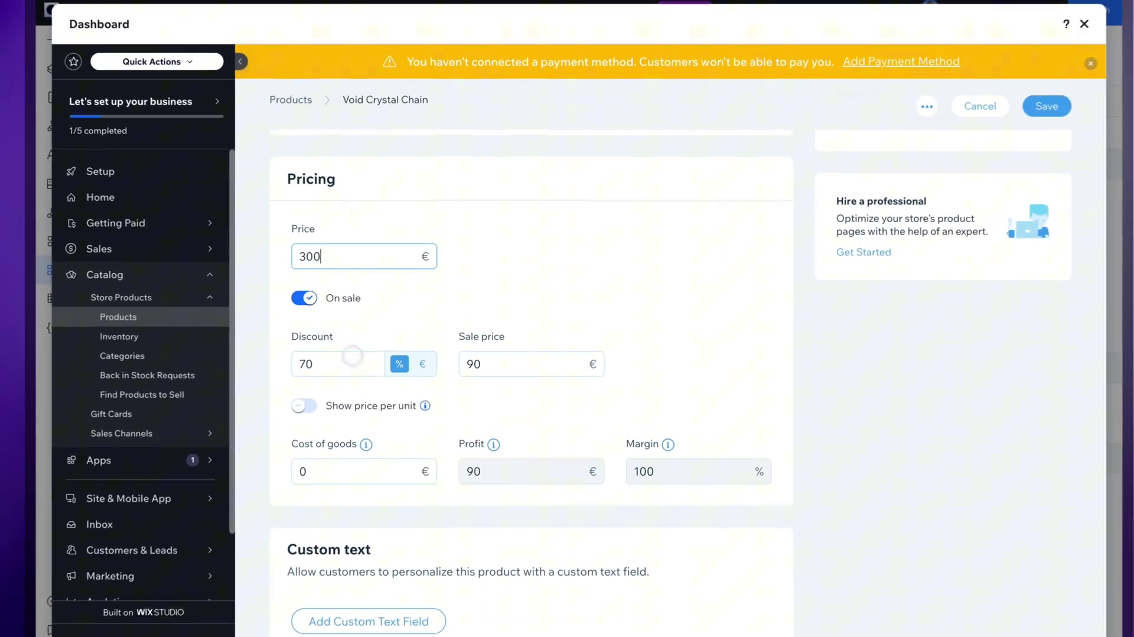
pyautogui.click(338, 300)
pyautogui.scroll(3, 670, 307)
pyautogui.scroll(5, 670, 350)
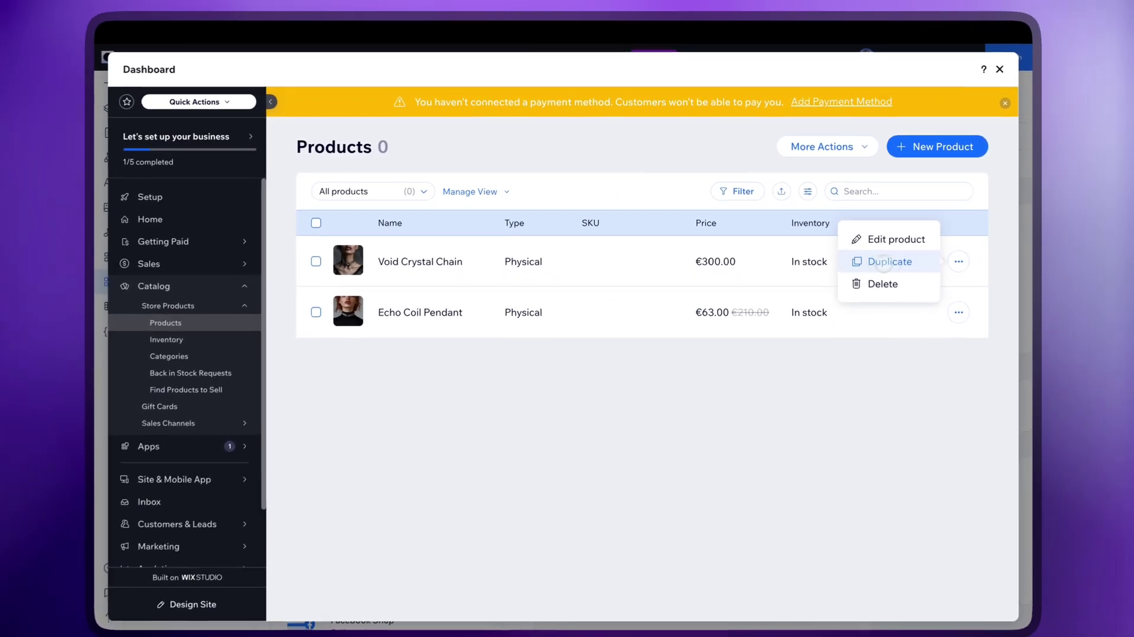
# Duplicate the Void Crystal Chain product and name the copy Kinetic Charge Cuff
pyautogui.click(883, 261)
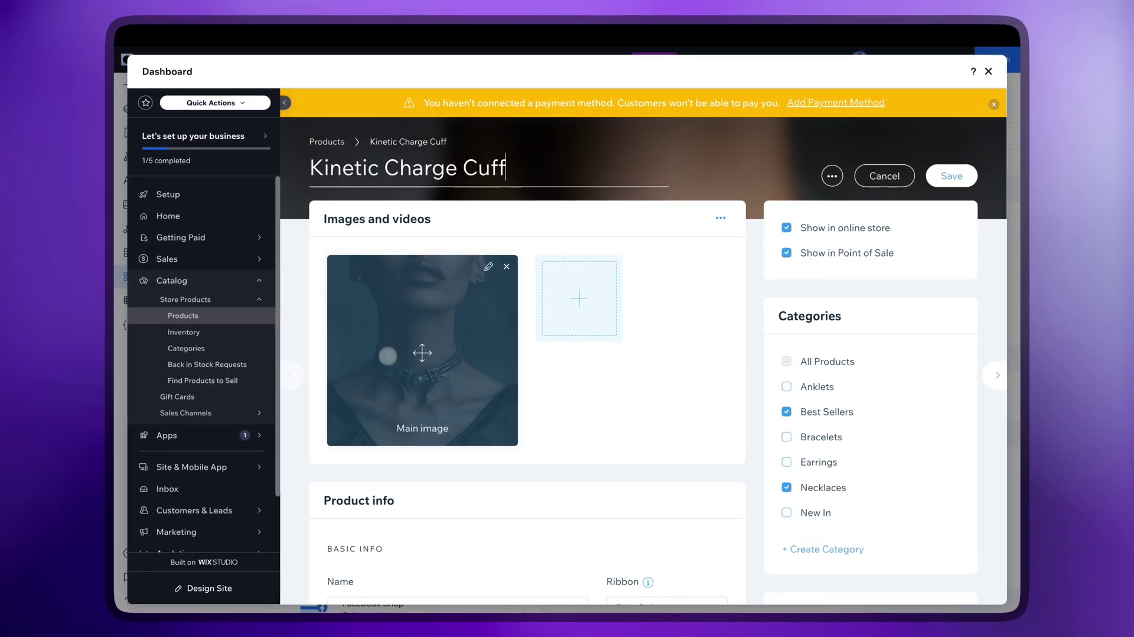
# Replace the main image with 12.png and the description with "A metallic cuff that generates light when moved, simulating energy harvesting."
pyautogui.click(419, 417)
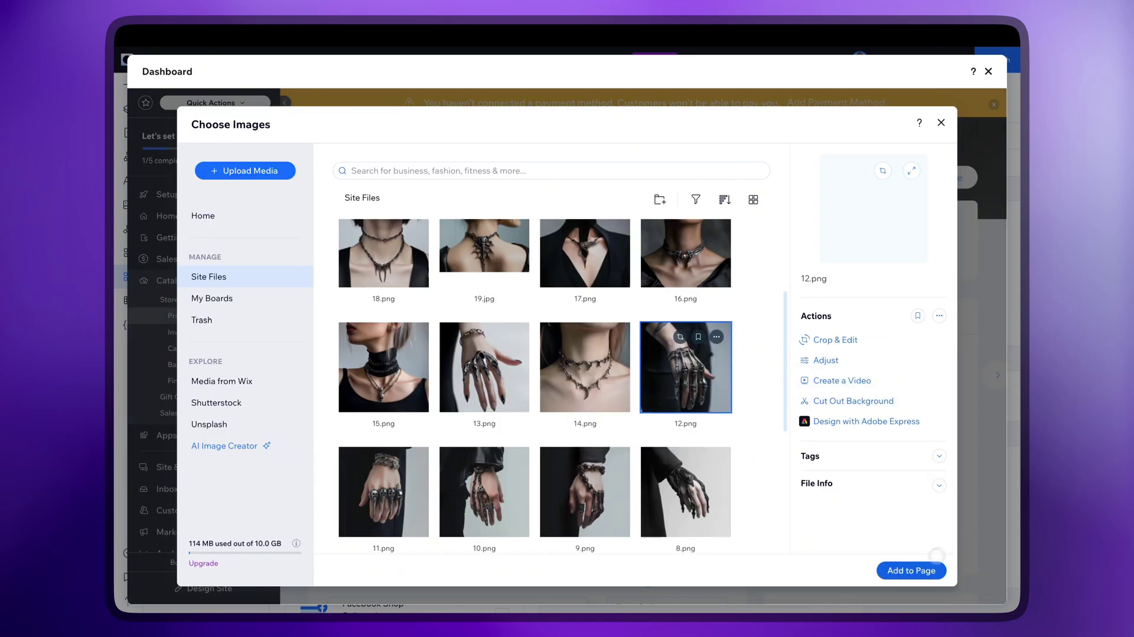
pyautogui.click(928, 569)
pyautogui.scroll(-2, 538, 406)
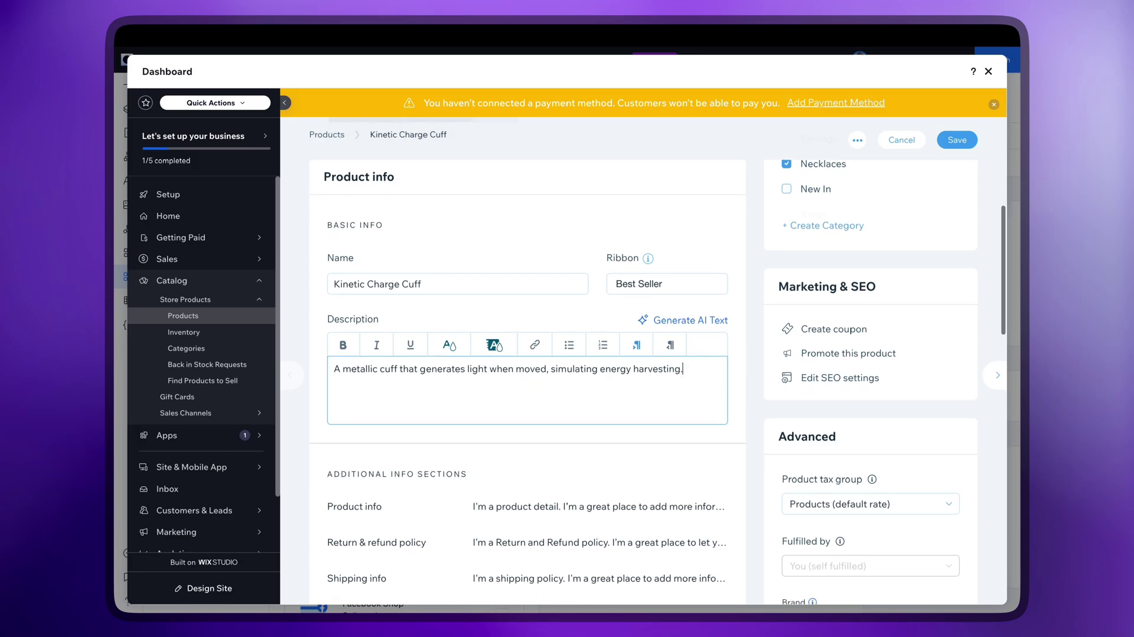
# Move Kinetic Charge Cuff from the Necklaces category to Bracelets and set its price to €150
pyautogui.scroll(4, 545, 403)
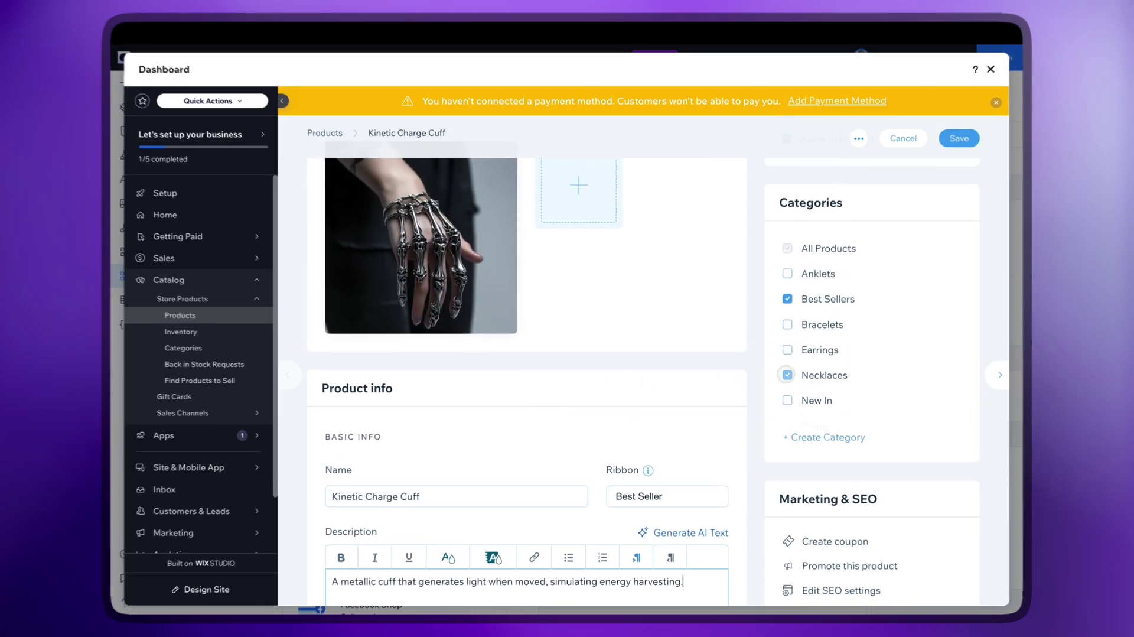
pyautogui.click(787, 375)
pyautogui.click(787, 325)
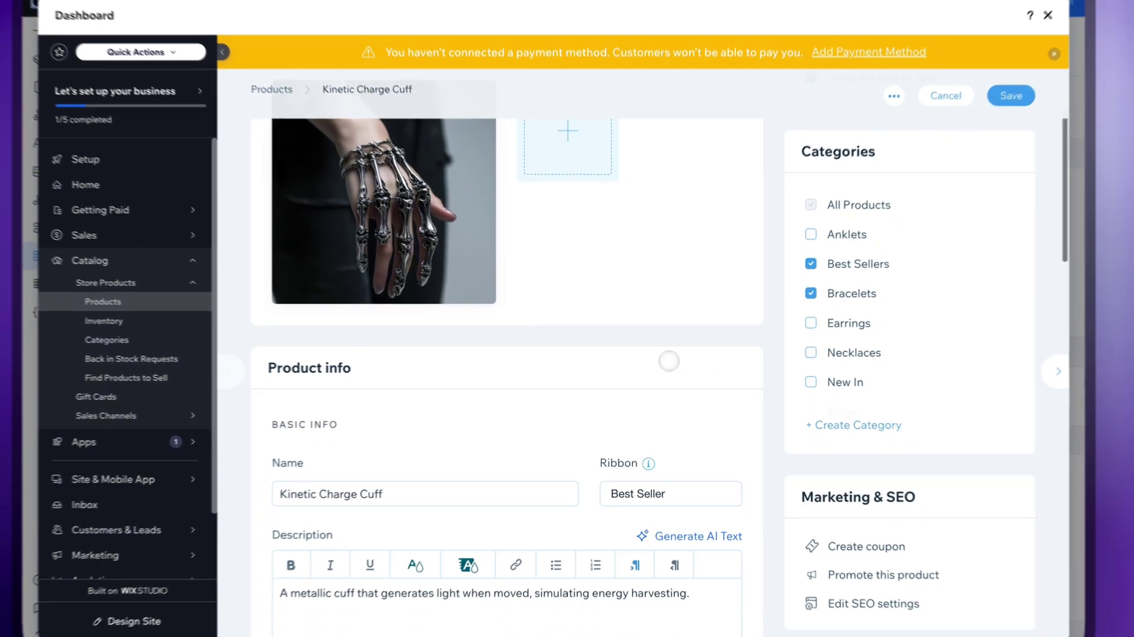
pyautogui.scroll(-5, 703, 358)
pyautogui.scroll(-1, 662, 368)
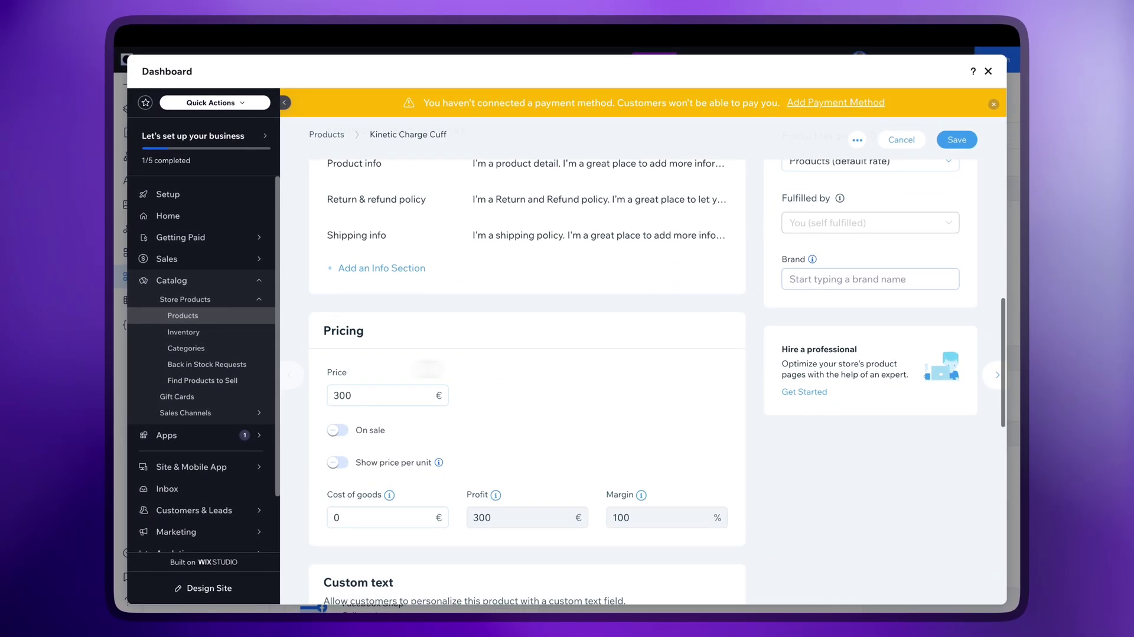
pyautogui.doubleClick(343, 395)
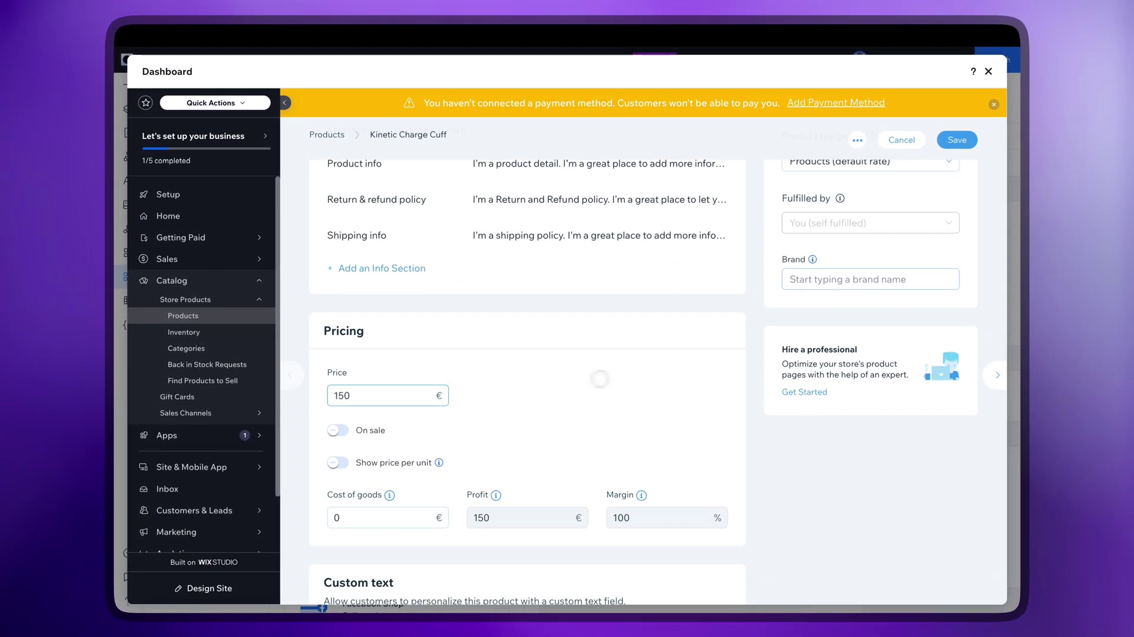
# Start a new coupon from the Kinetic Charge Cuff product page
pyautogui.scroll(8, 607, 378)
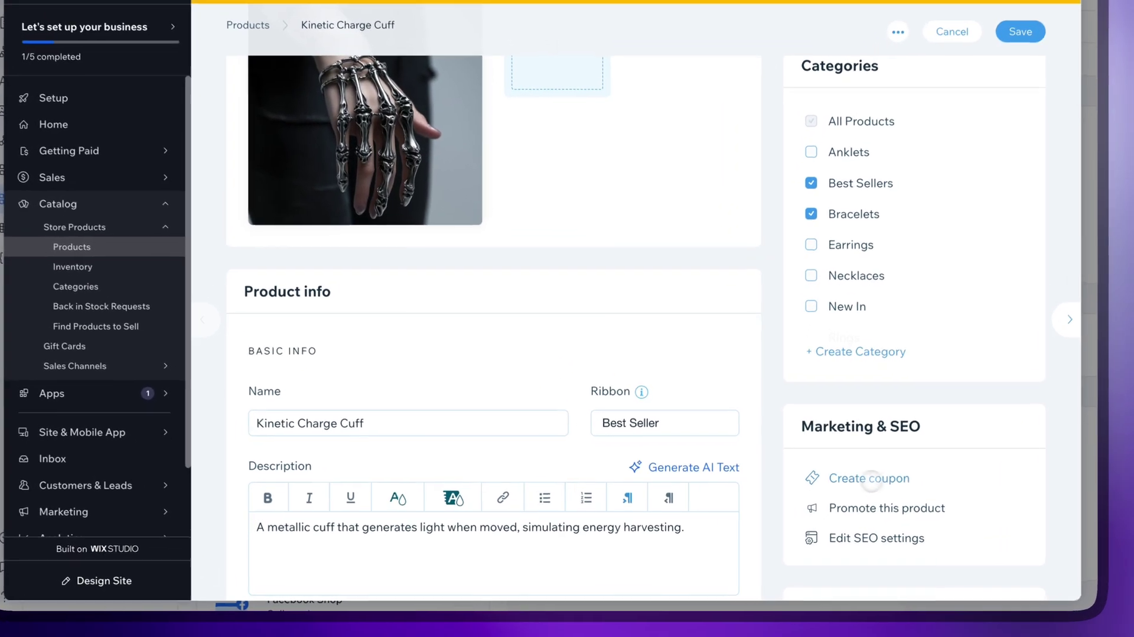
pyautogui.click(833, 504)
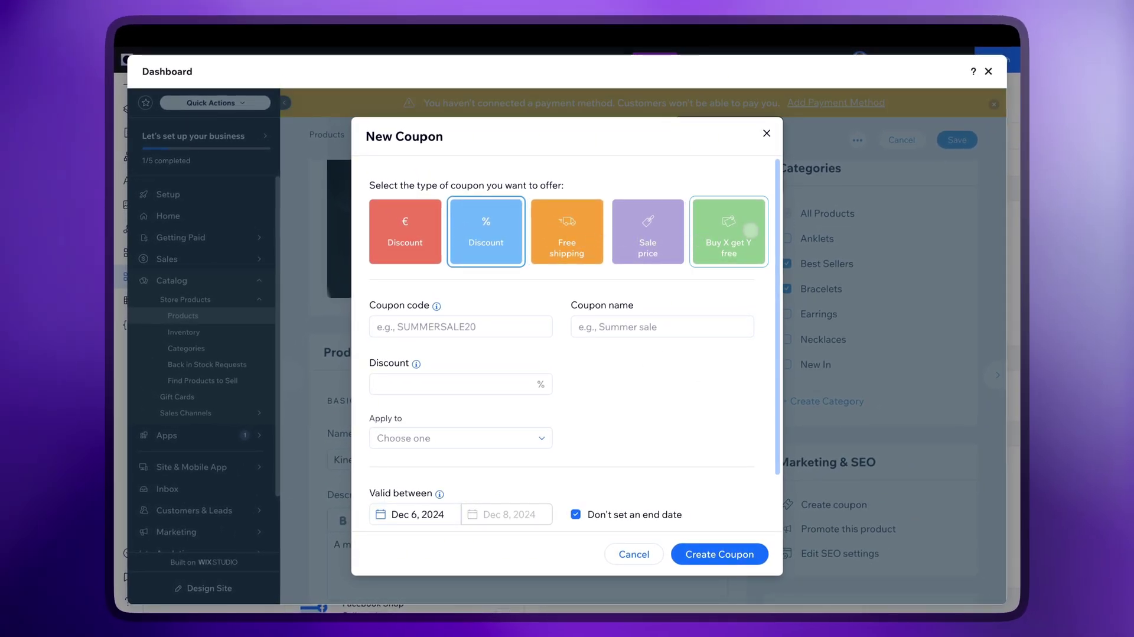
# Set up the coupon as Free shipping with code and name NEXUSFREE, applied to all orders
pyautogui.click(568, 220)
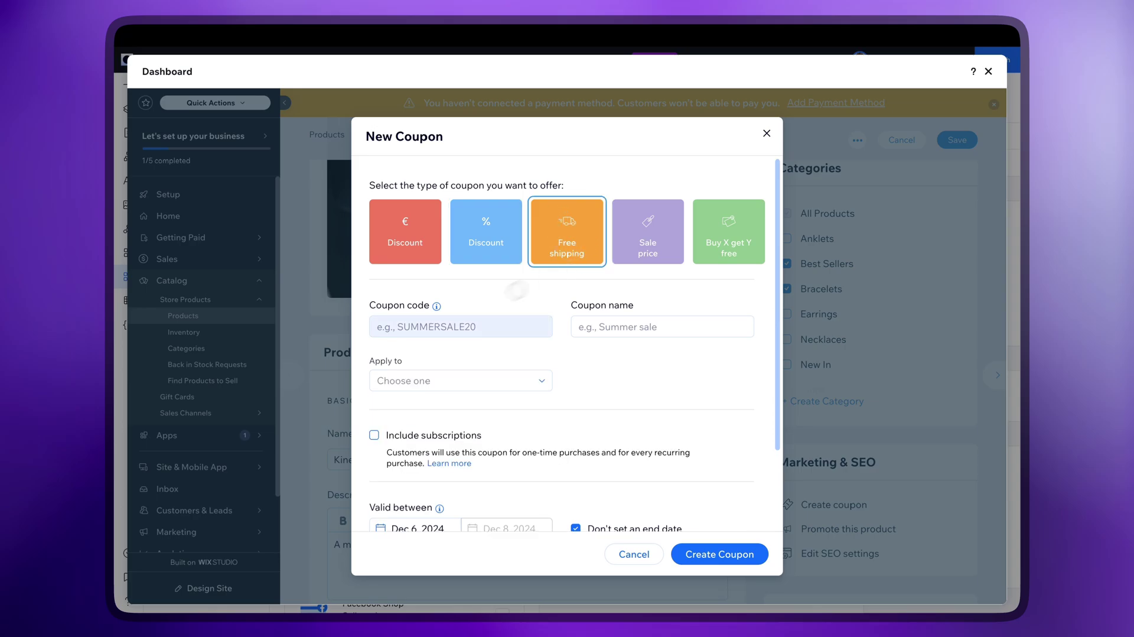
pyautogui.write('NEXUSFREE')
pyautogui.click(639, 372)
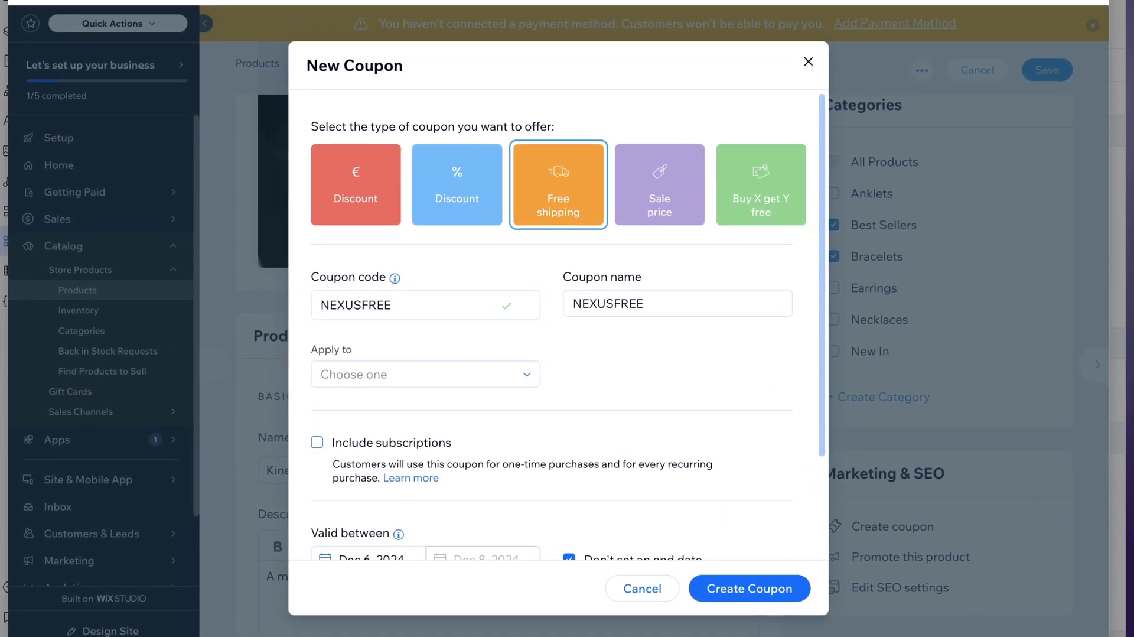
pyautogui.scroll(-5, 558, 331)
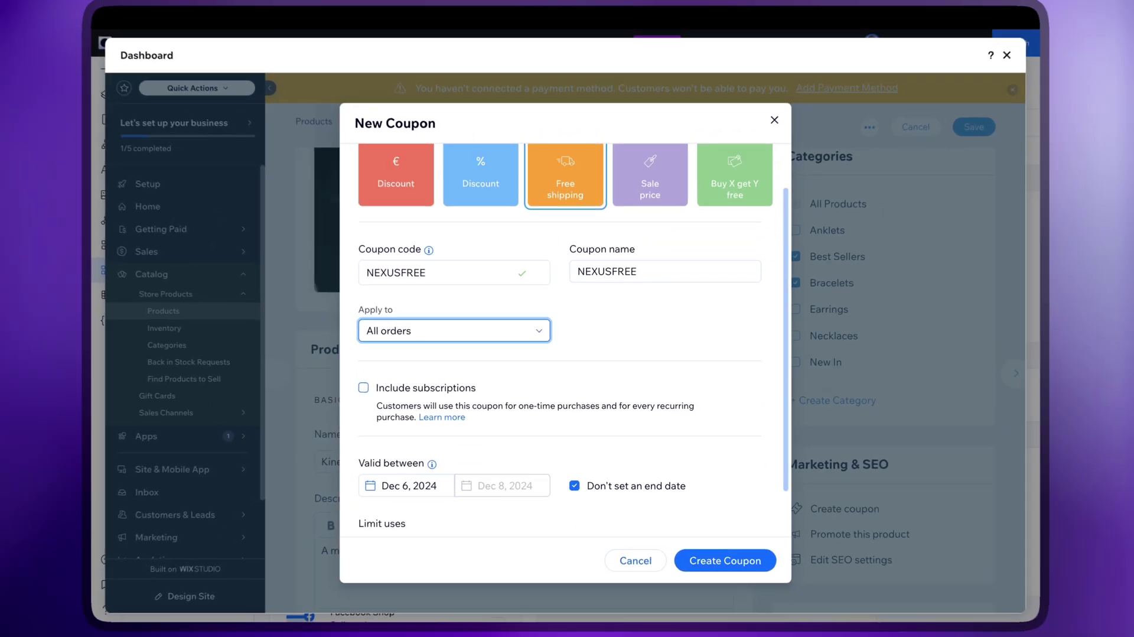
pyautogui.scroll(5, 570, 299)
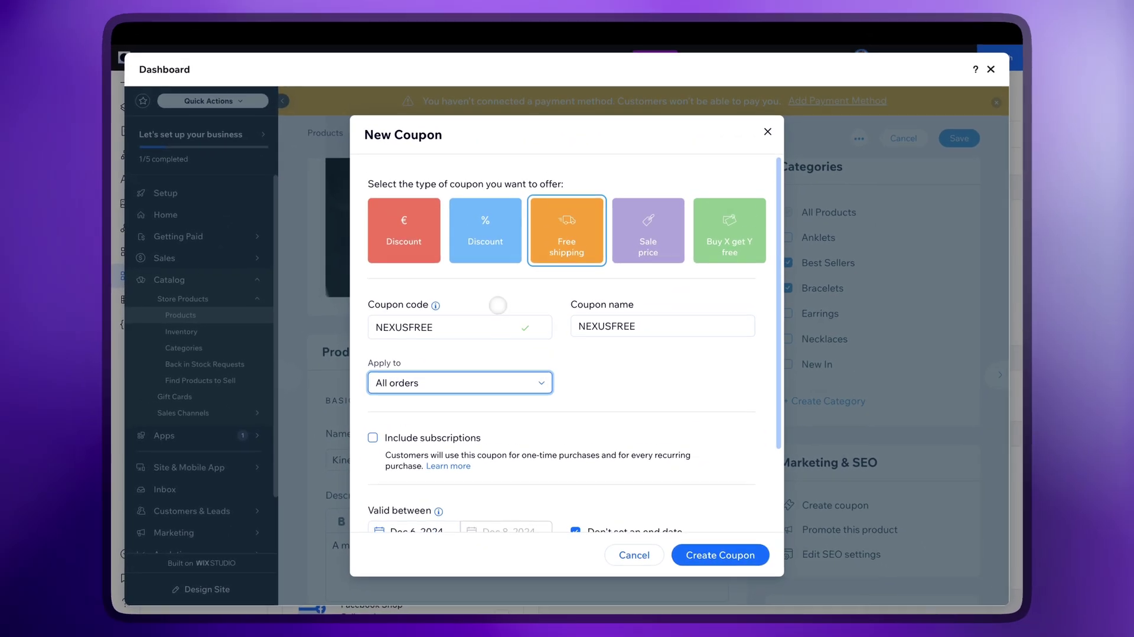
# Make the coupon a euro-amount discount with the code NEXUS20
pyautogui.click(359, 210)
pyautogui.scroll(-1, 496, 300)
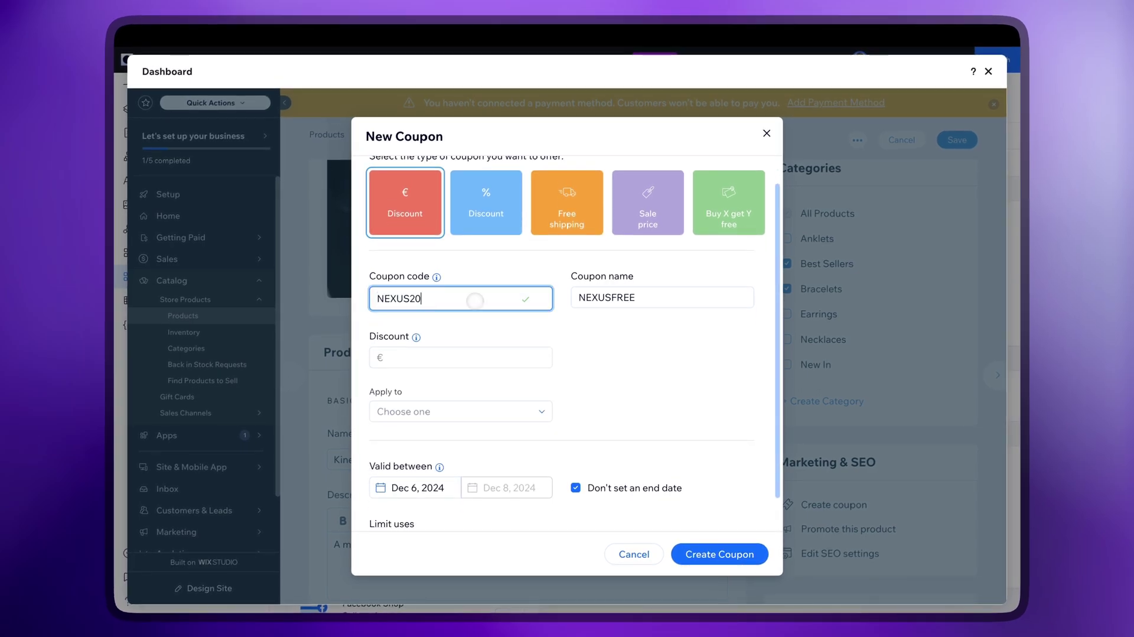
pyautogui.scroll(-2, 461, 348)
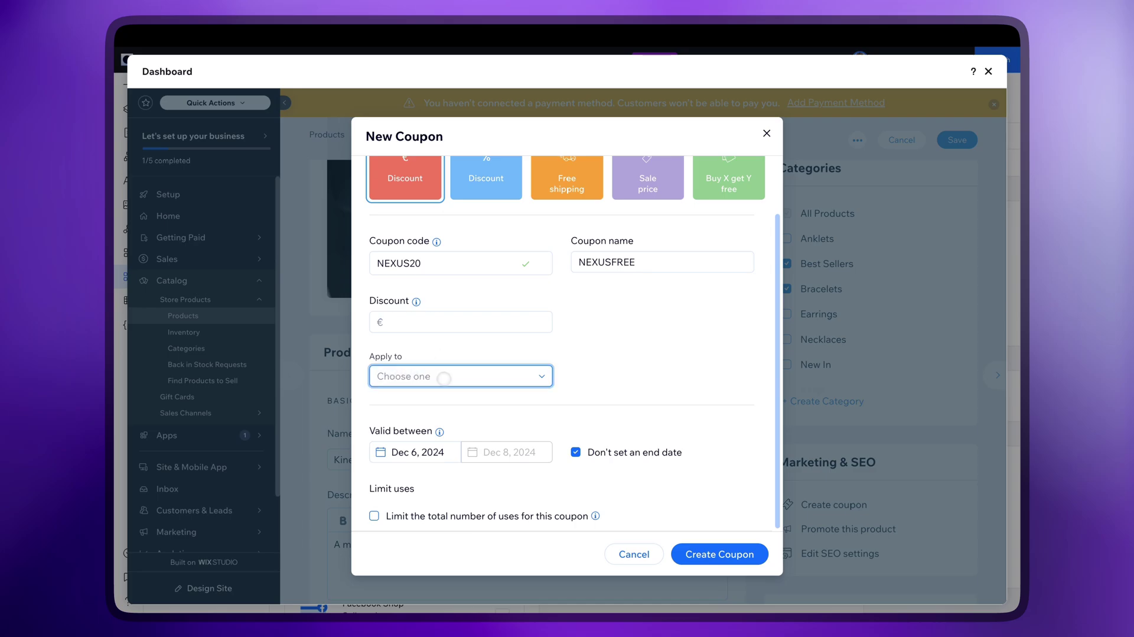
# Apply the coupon to the specific product Kinetic Charge Cuff with a €20 discount
pyautogui.click(443, 378)
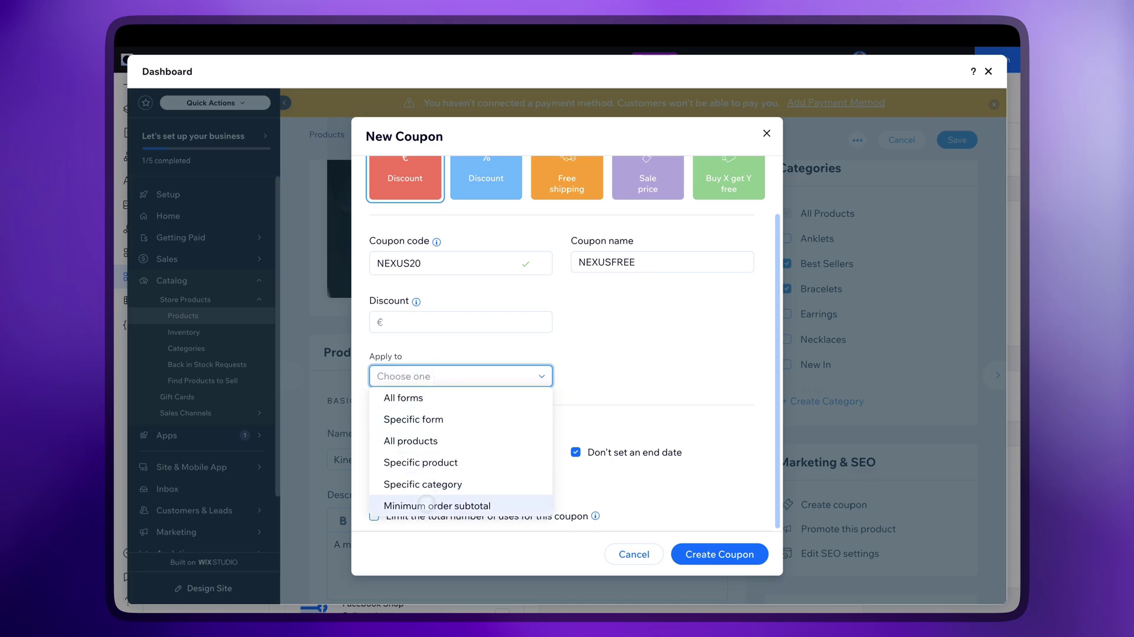
pyautogui.click(469, 469)
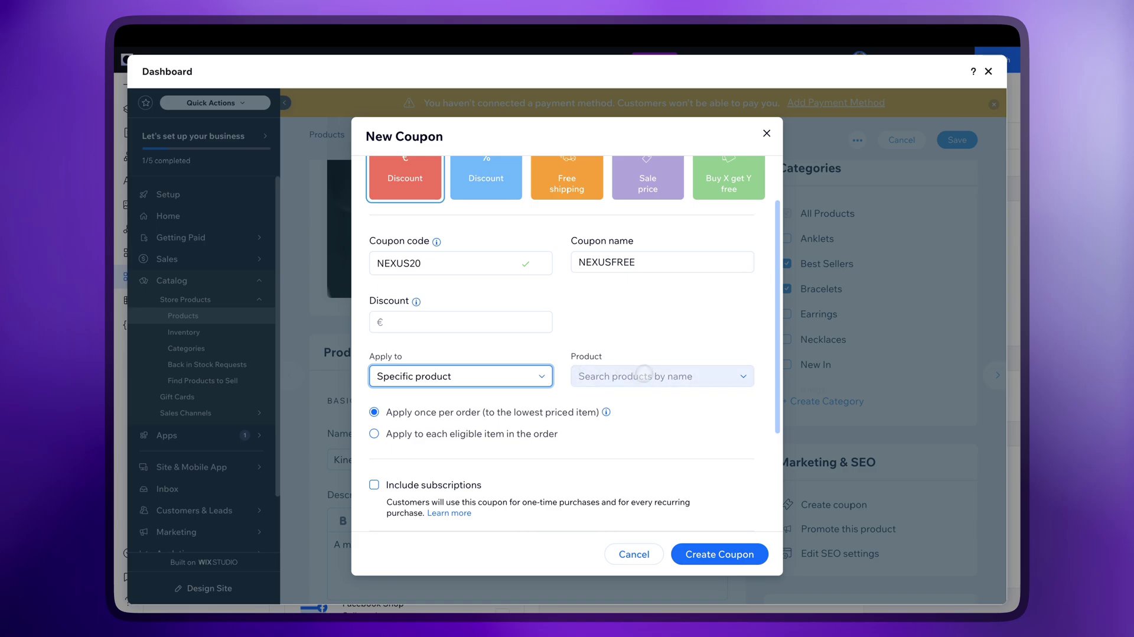
pyautogui.click(645, 374)
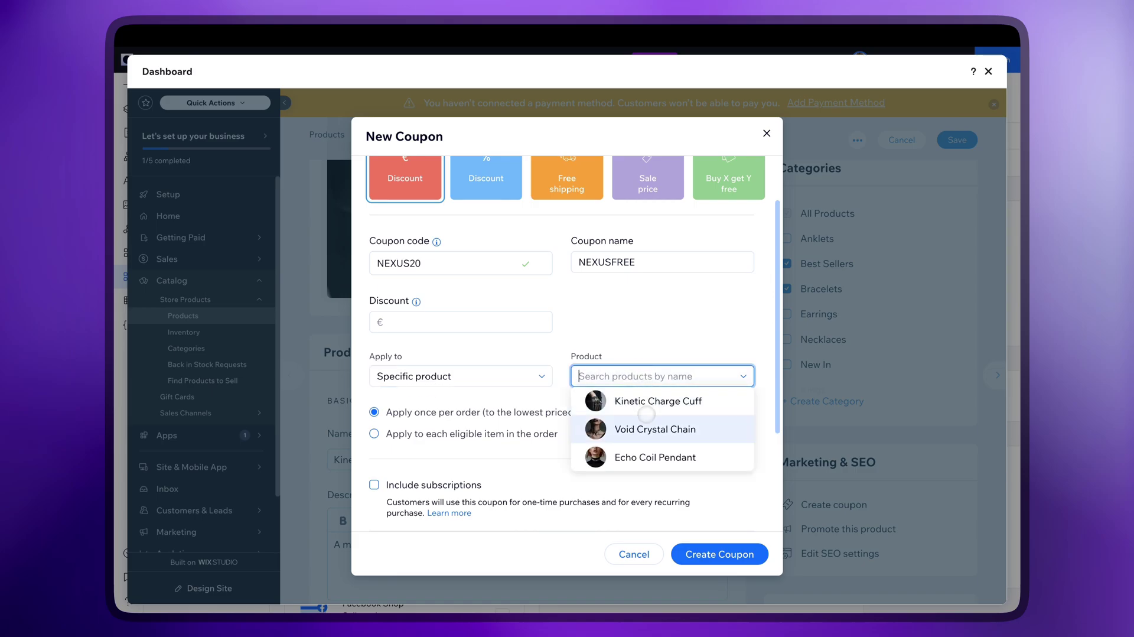
pyautogui.click(649, 401)
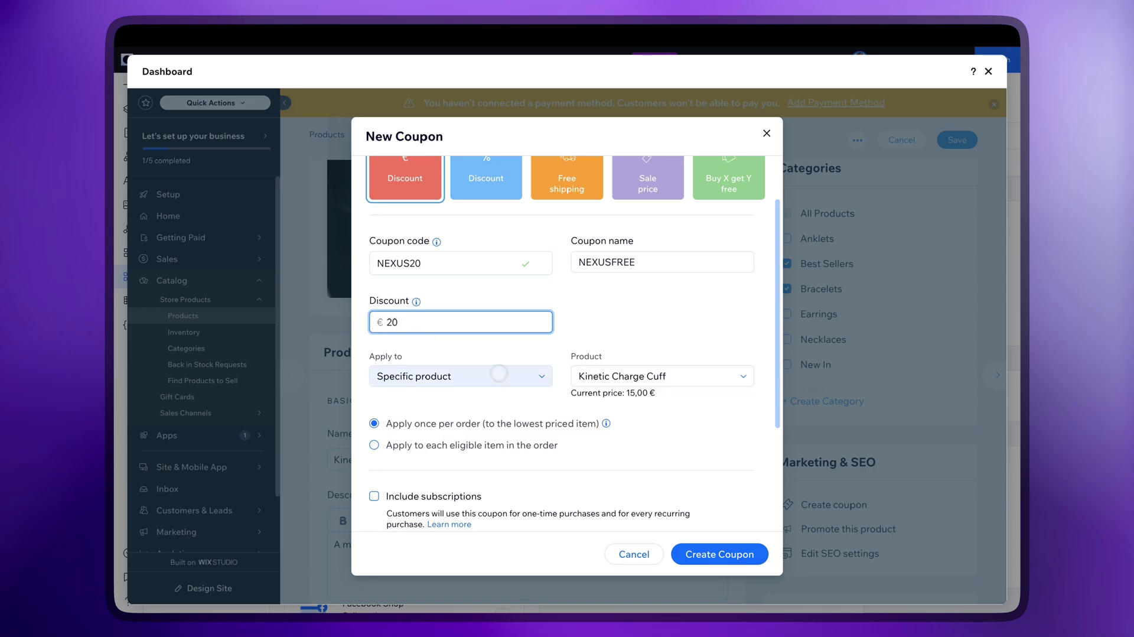
# Name the coupon NEXUS20 and create it
pyautogui.scroll(-1, 515, 407)
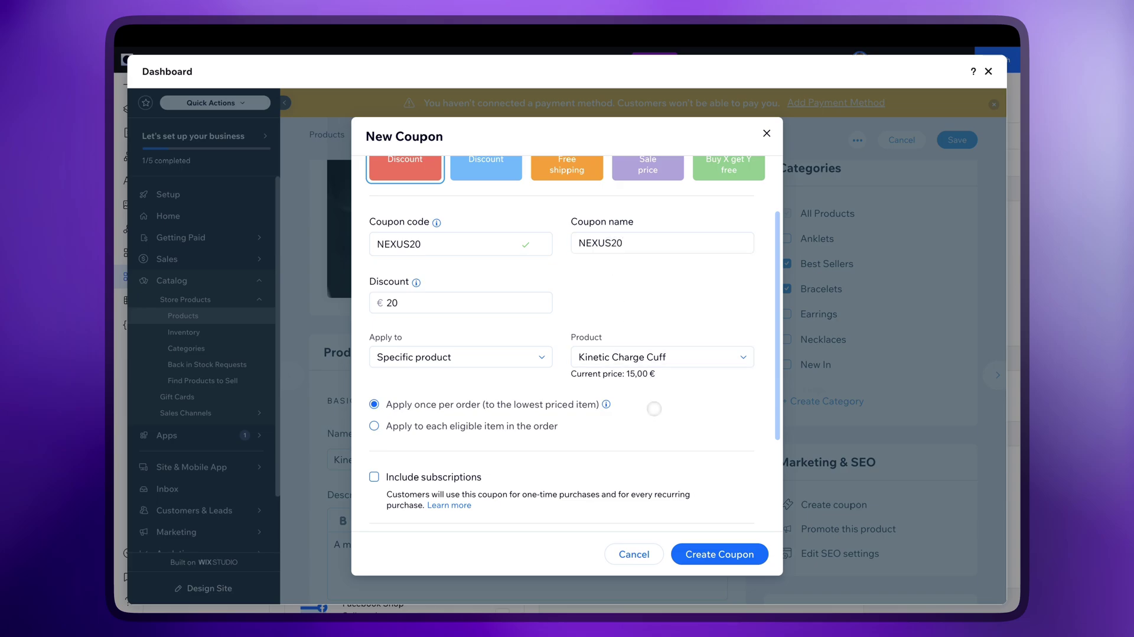
pyautogui.scroll(-5, 654, 409)
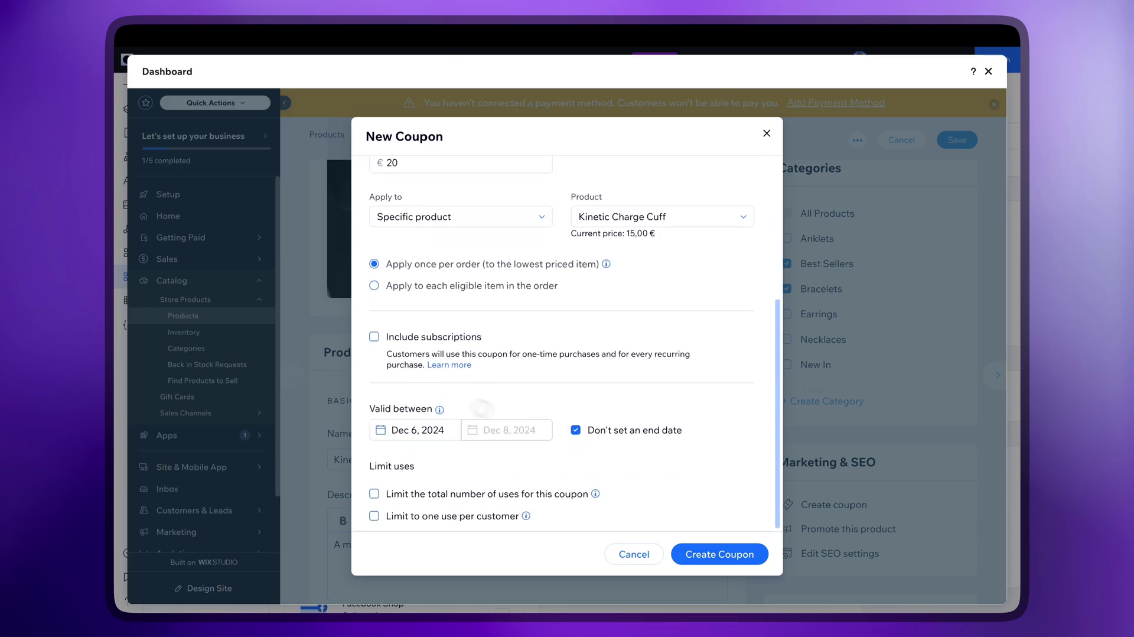
pyautogui.click(696, 555)
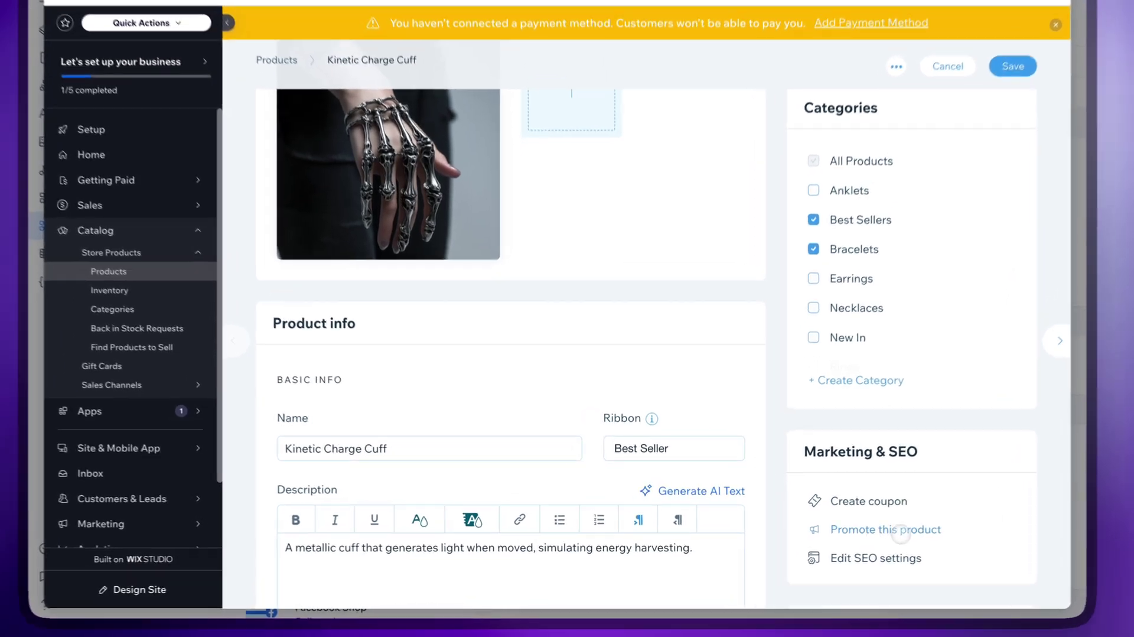
# View the promotion options for Kinetic Charge Cuff, dismiss them, and save the product
pyautogui.click(839, 528)
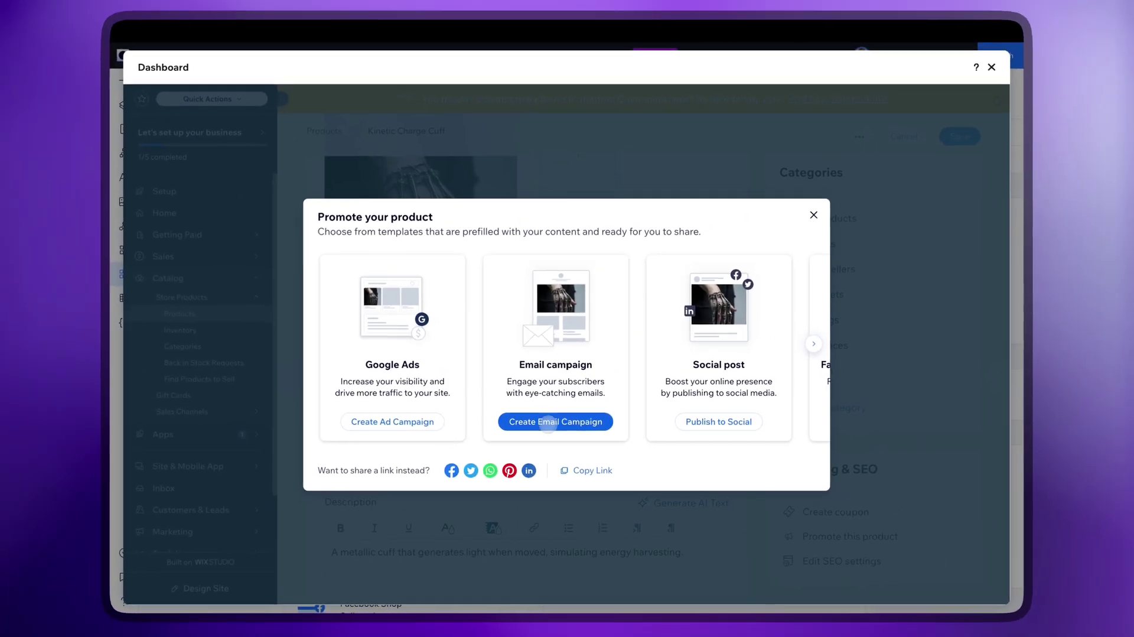
pyautogui.click(919, 268)
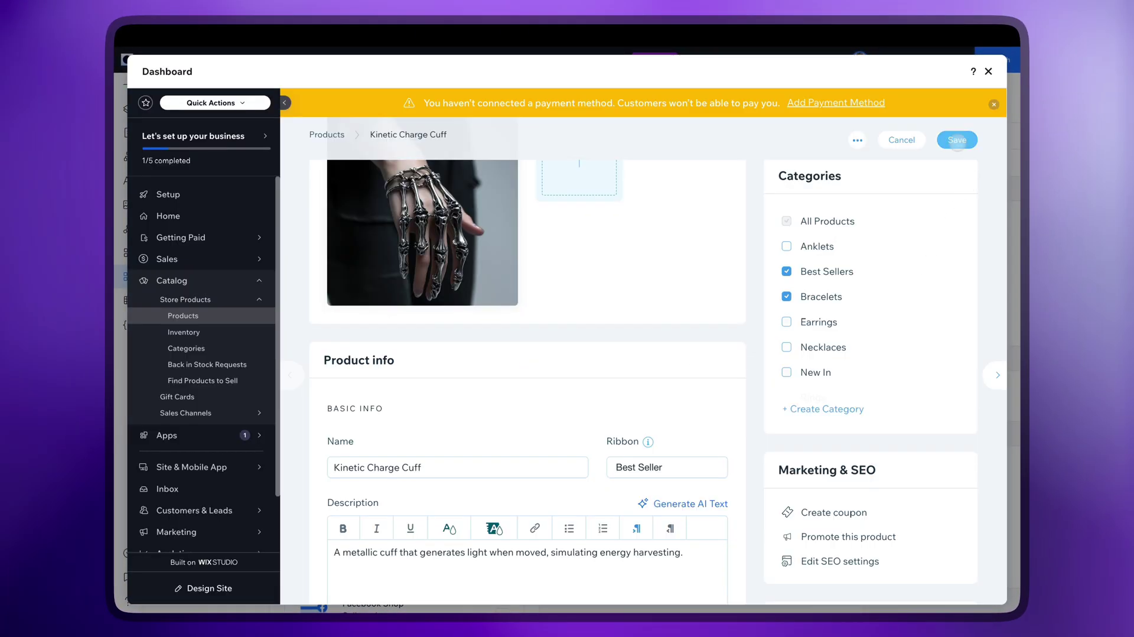
pyautogui.click(957, 139)
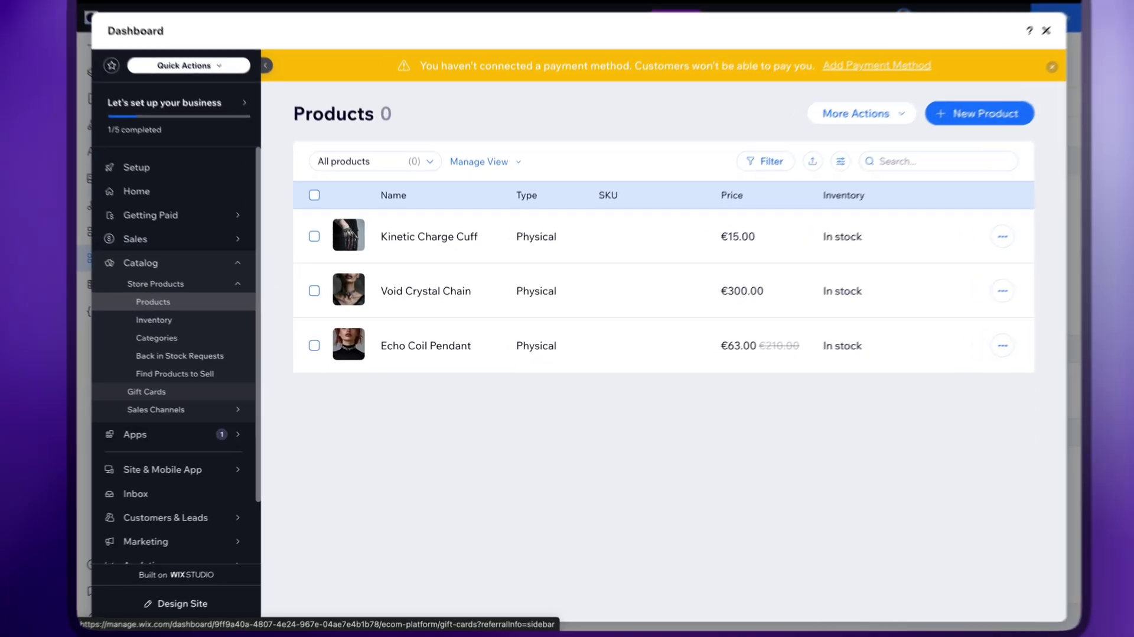
# Edit the store's eGift Card and add €500 to the set amounts customers can choose from
pyautogui.click(177, 396)
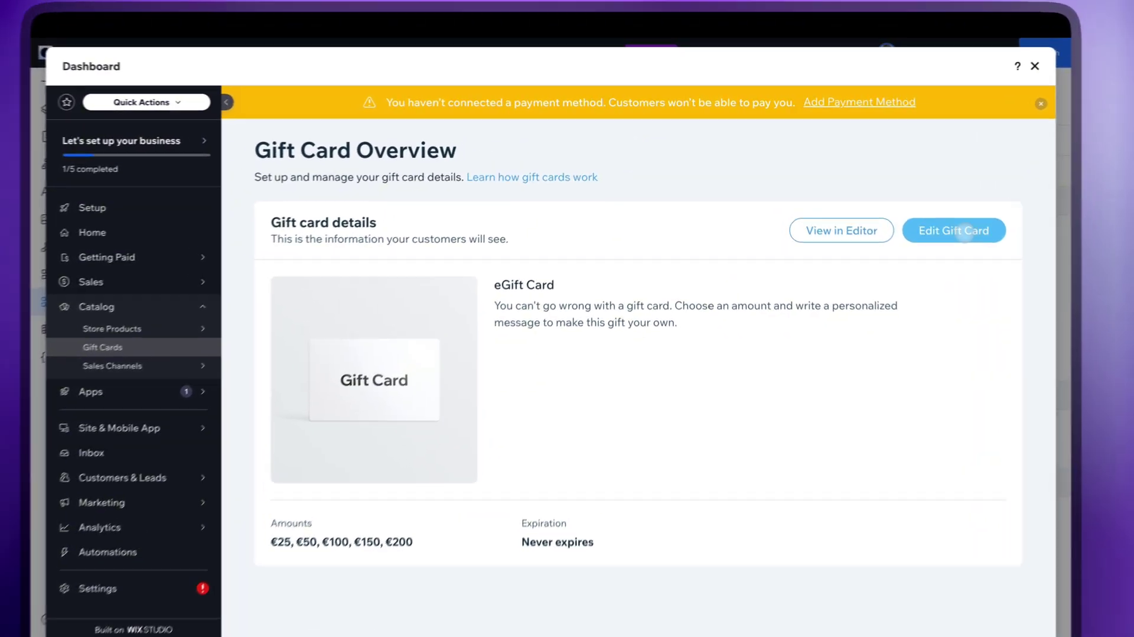
pyautogui.click(923, 212)
pyautogui.scroll(-3, 534, 315)
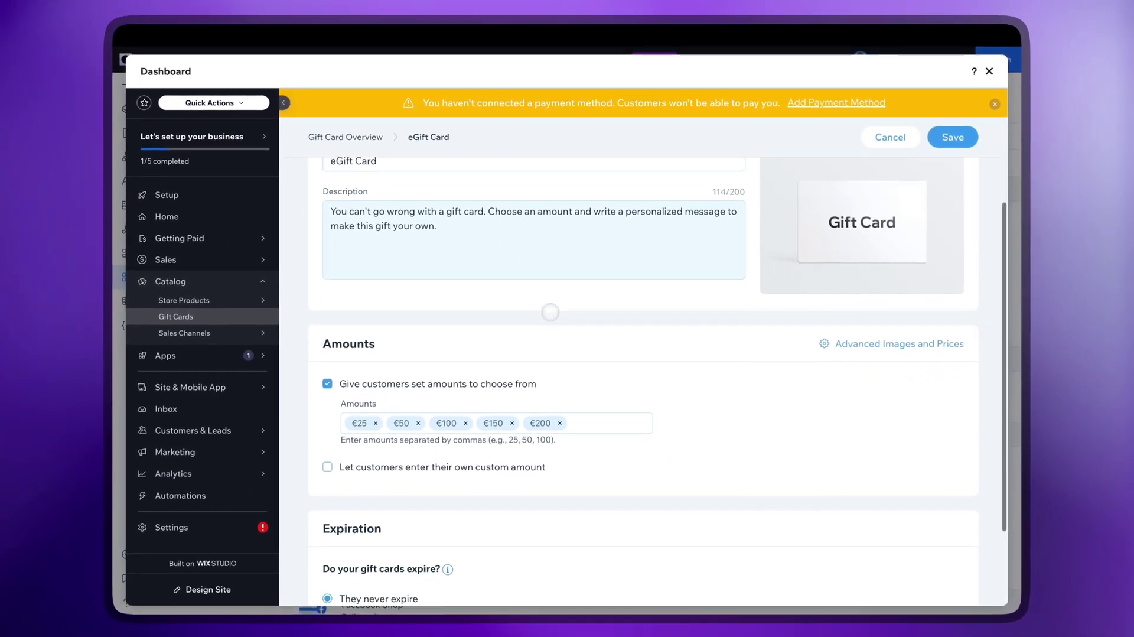
pyautogui.click(592, 477)
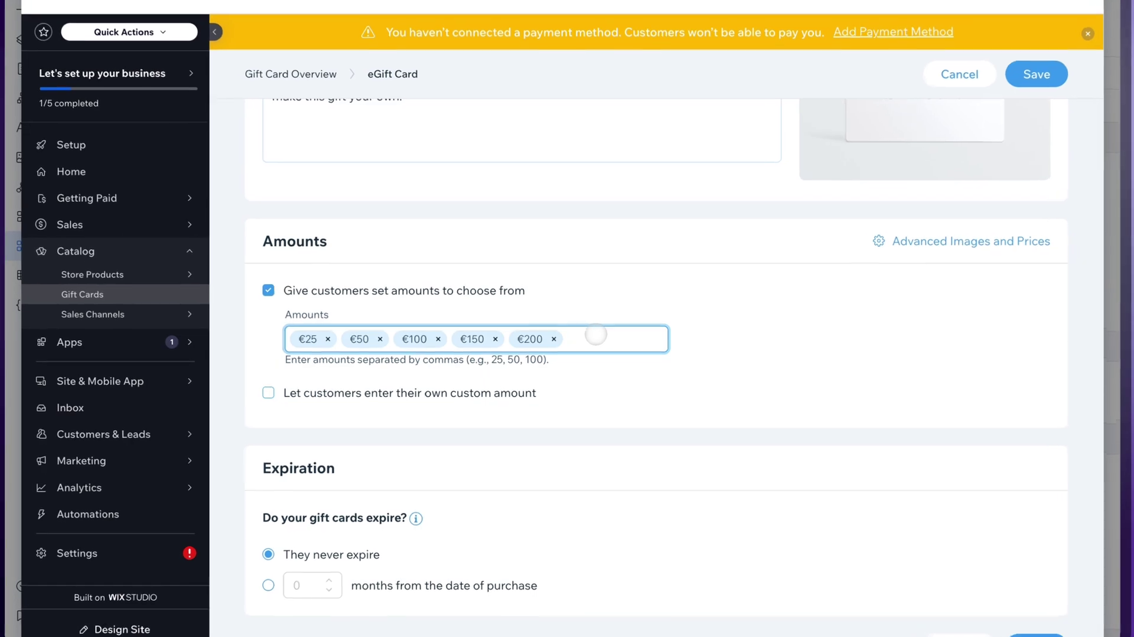
pyautogui.write('500,')
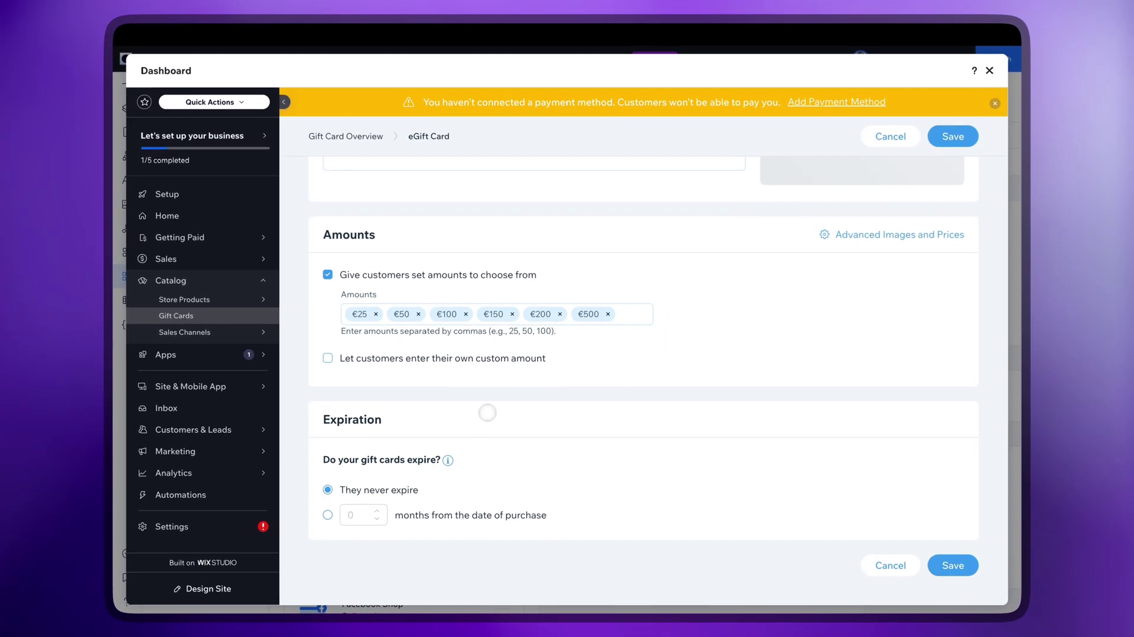
# Replace the gift card image with 16.png from the site files and save the gift card
pyautogui.scroll(5, 650, 384)
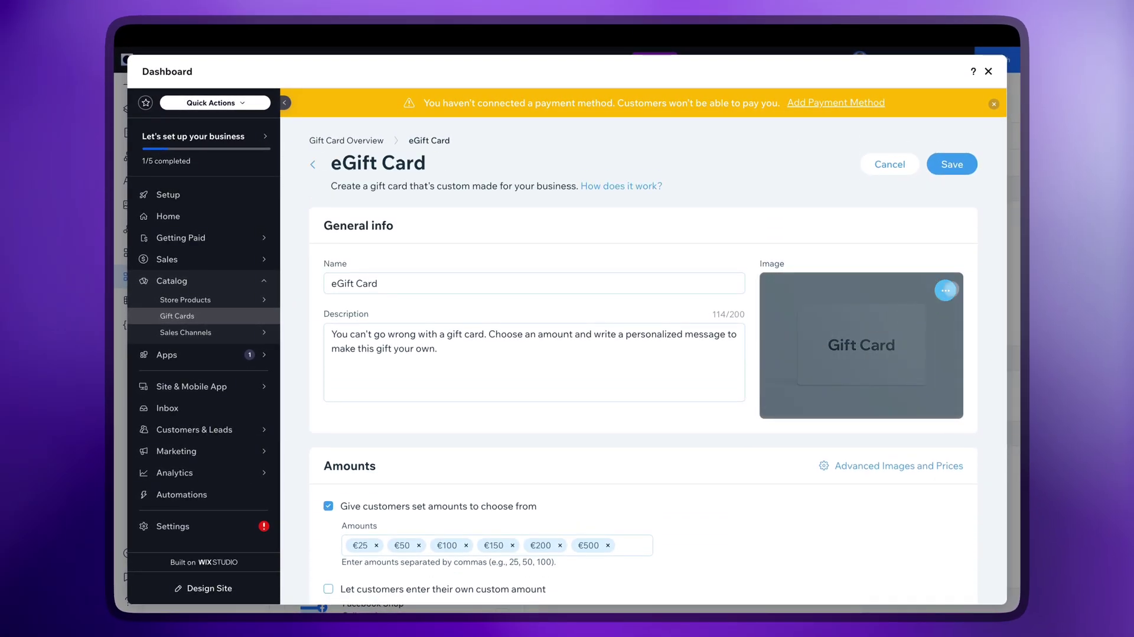
pyautogui.click(945, 322)
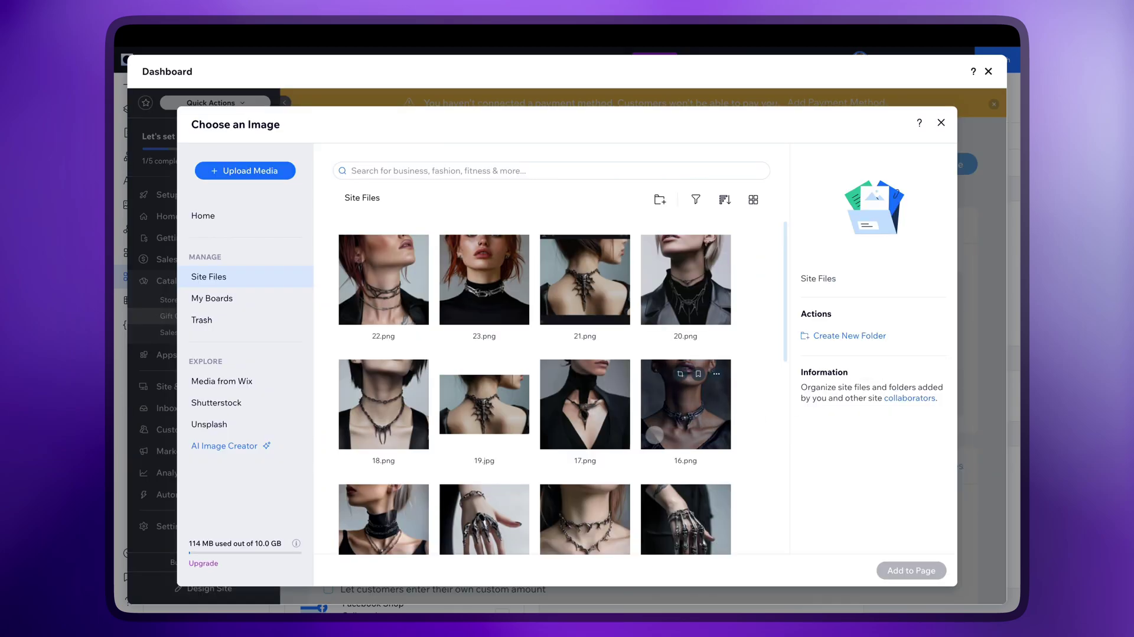
pyautogui.click(657, 435)
pyautogui.click(910, 570)
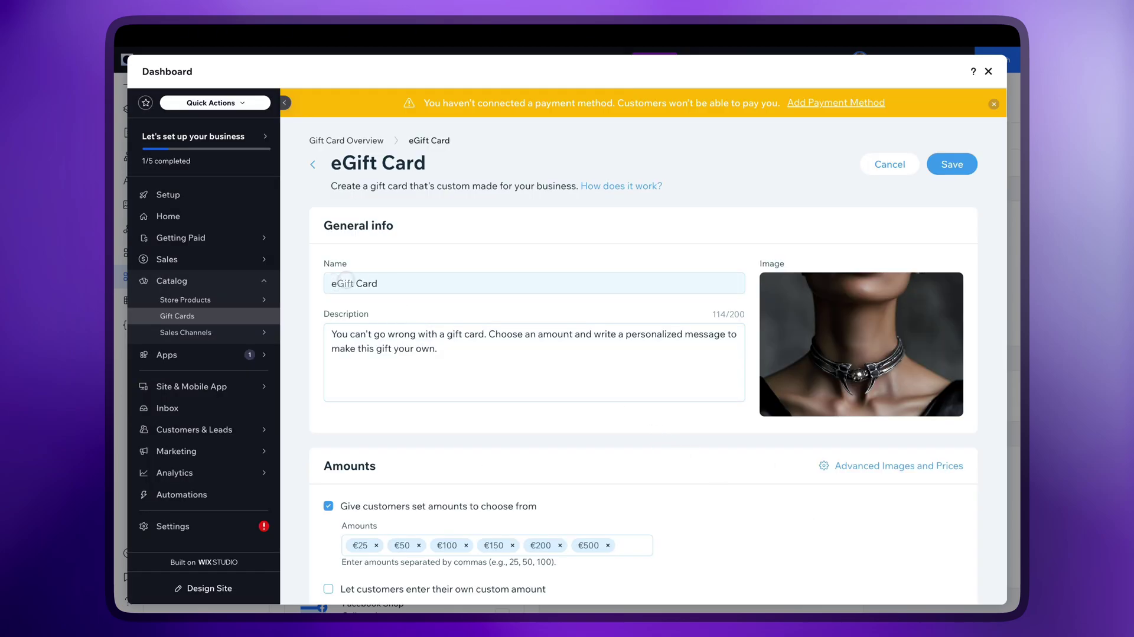
pyautogui.click(952, 164)
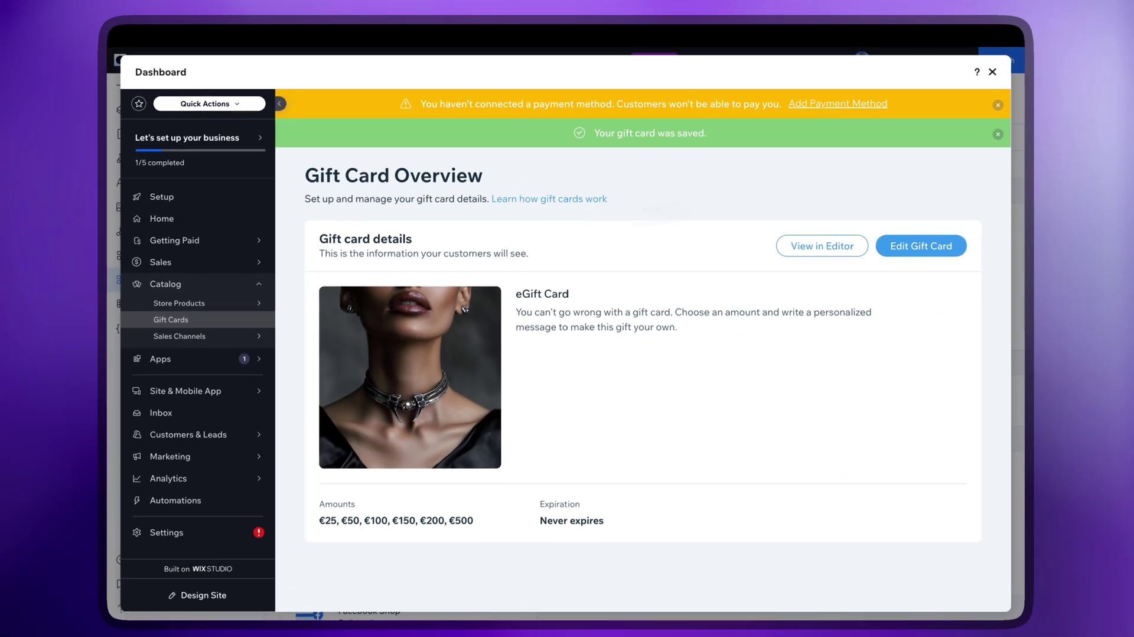
# Review the complete list of store products in the catalog
pyautogui.click(179, 302)
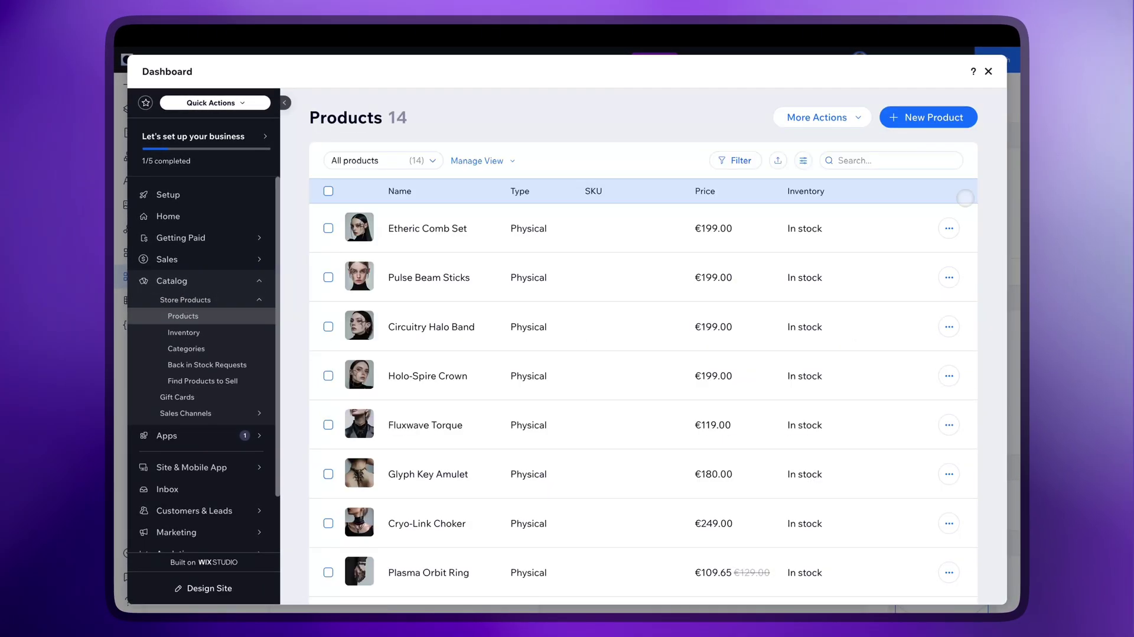
pyautogui.scroll(-5, 964, 198)
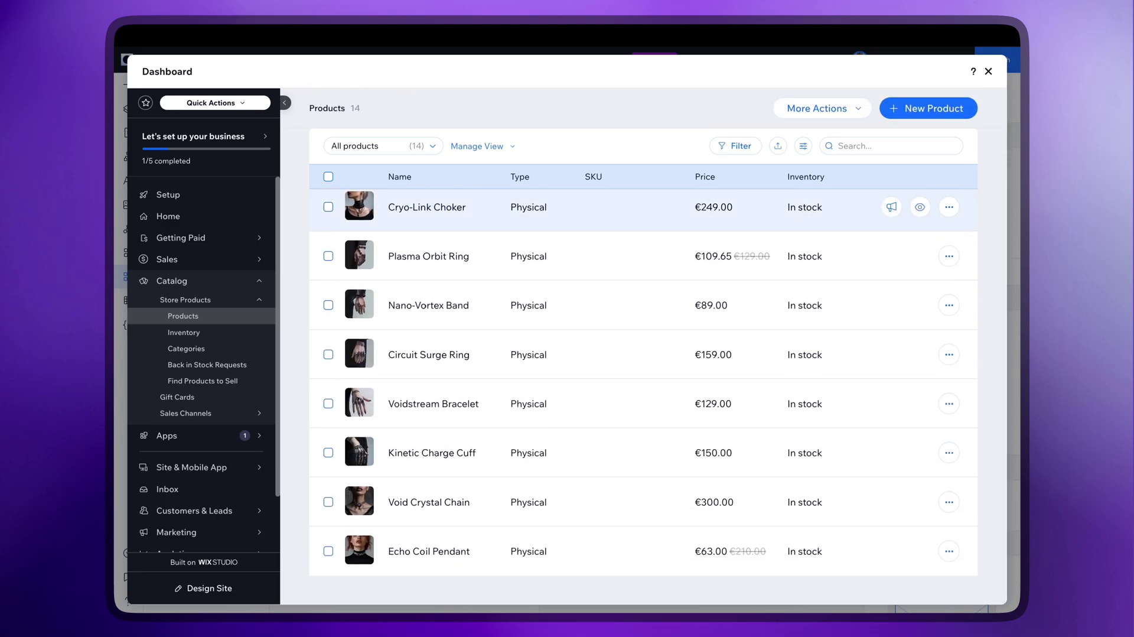
pyautogui.scroll(5, 643, 384)
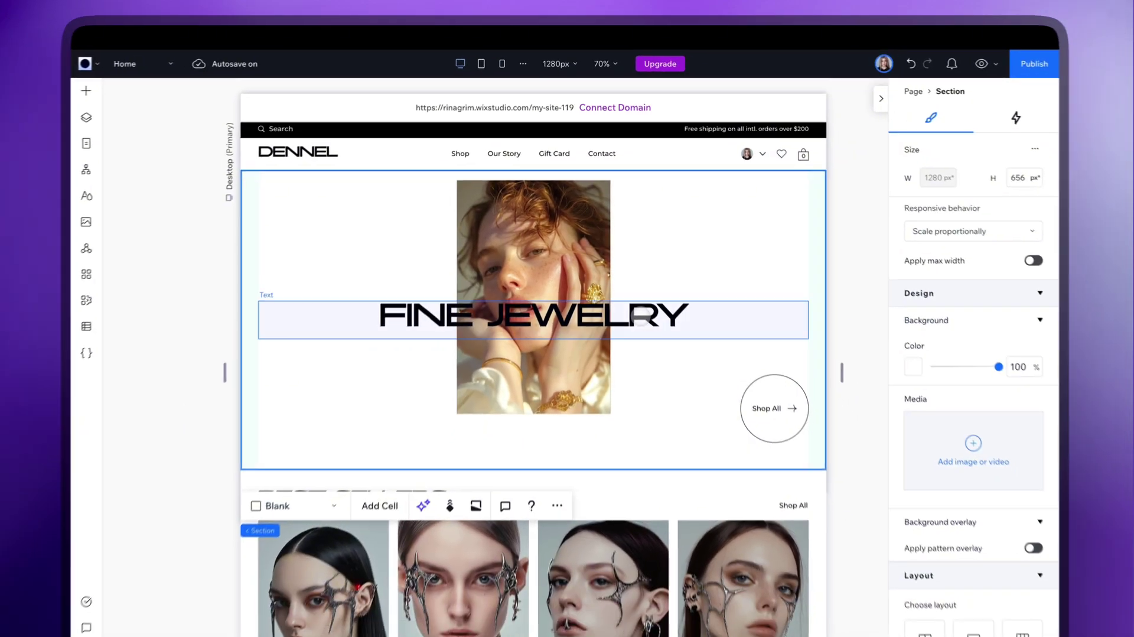
# Replace the home page's FINE JEWELRY hero heading with ILLUMINATE YOUR STYLE
pyautogui.click(638, 292)
pyautogui.doubleClick(638, 292)
pyautogui.write('ILLUMINATE YOUR STYLE')
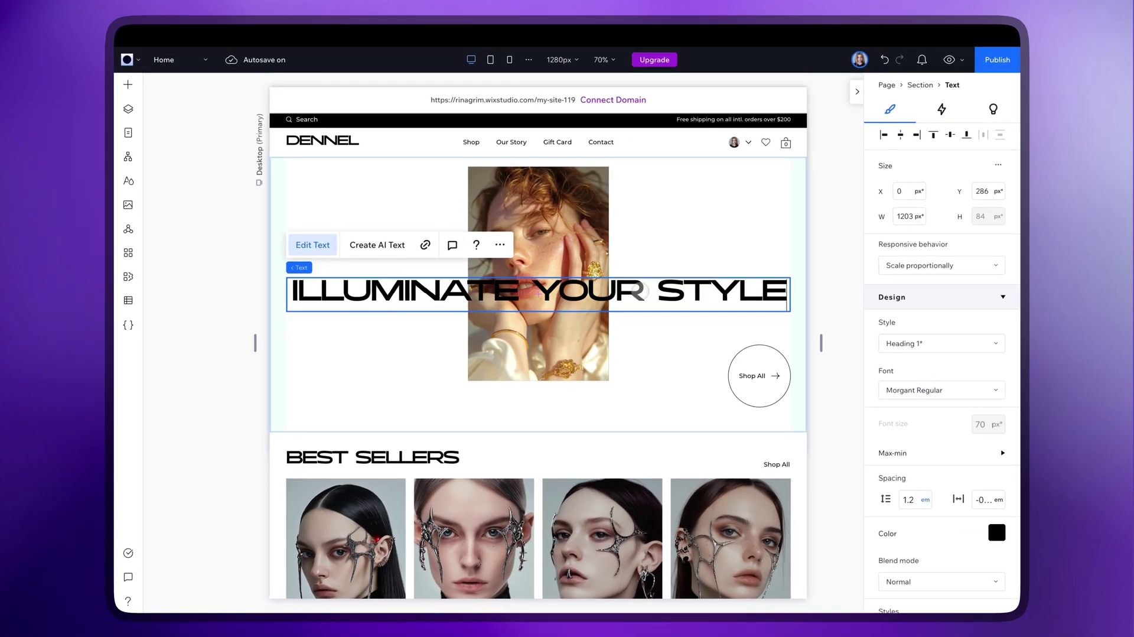
# Replace the hero section's portrait image with 23.png from the site files
pyautogui.click(540, 211)
pyautogui.click(292, 134)
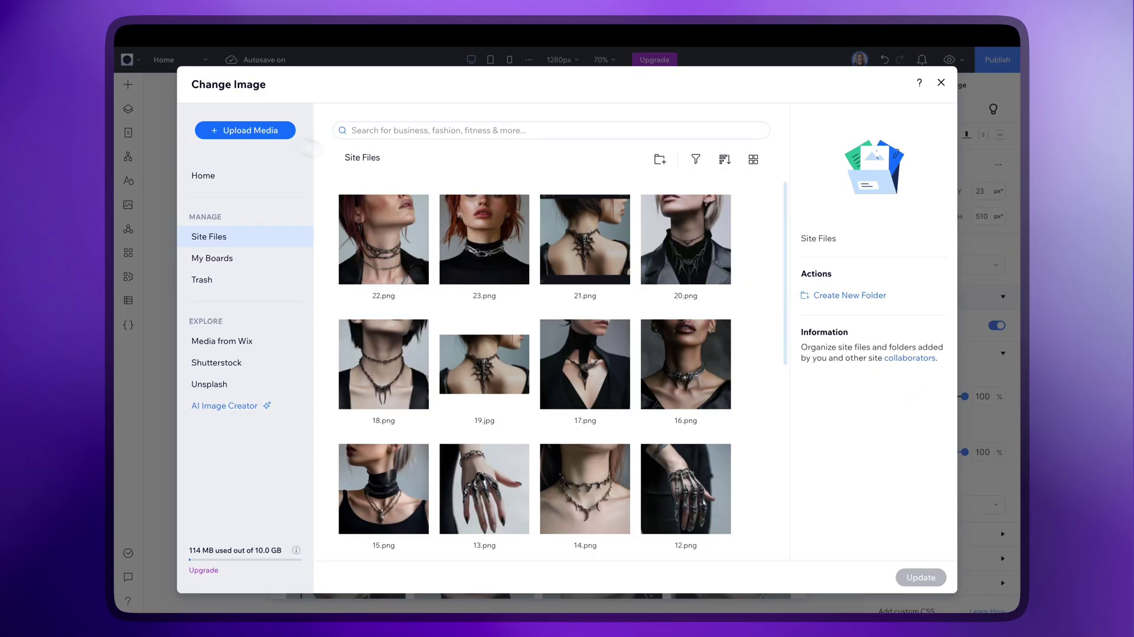
pyautogui.click(490, 260)
pyautogui.click(921, 577)
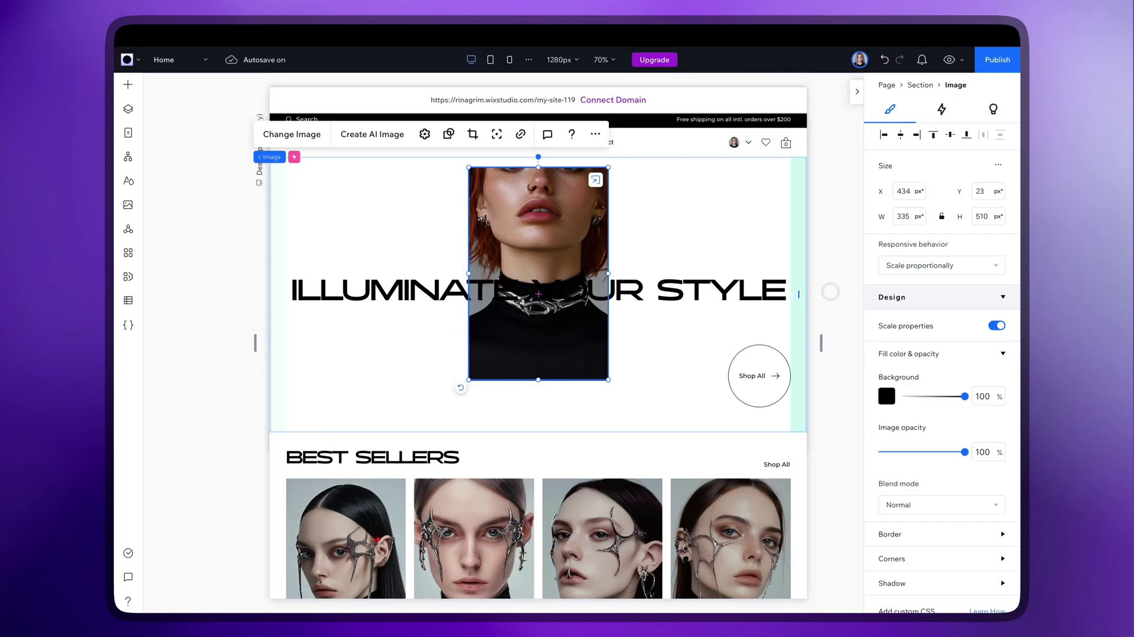
pyautogui.press('Escape')
# Set the Best Sellers section's background to black and its heading colour to theme Color 2 #F0F0F0
pyautogui.scroll(-2, 537, 355)
pyautogui.scroll(-1, 780, 327)
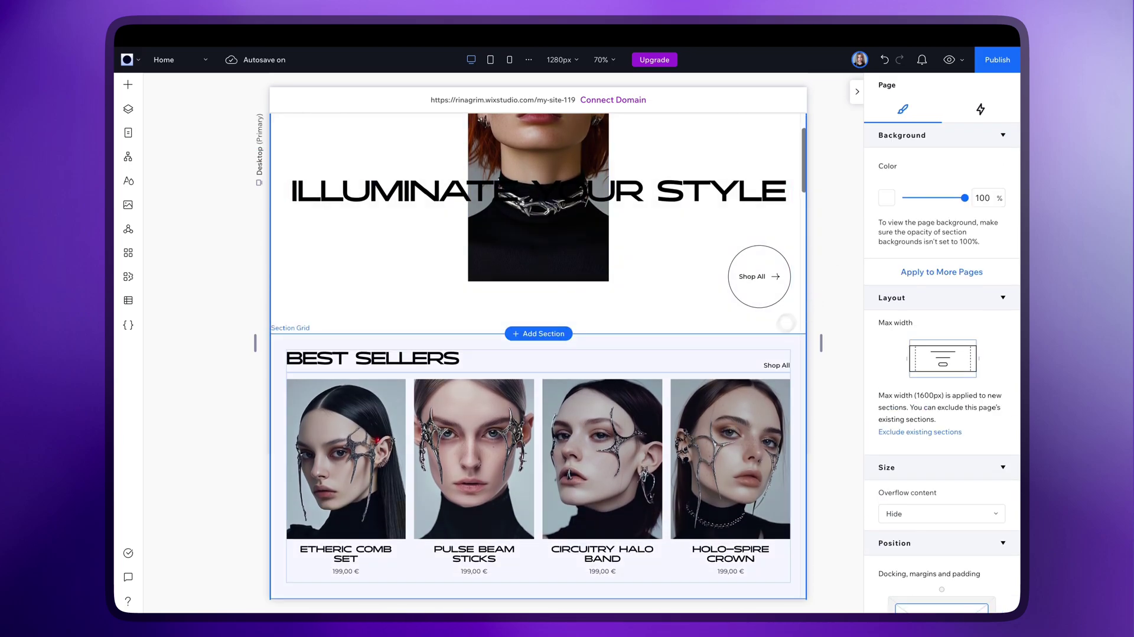
pyautogui.scroll(-1, 818, 302)
pyautogui.click(818, 313)
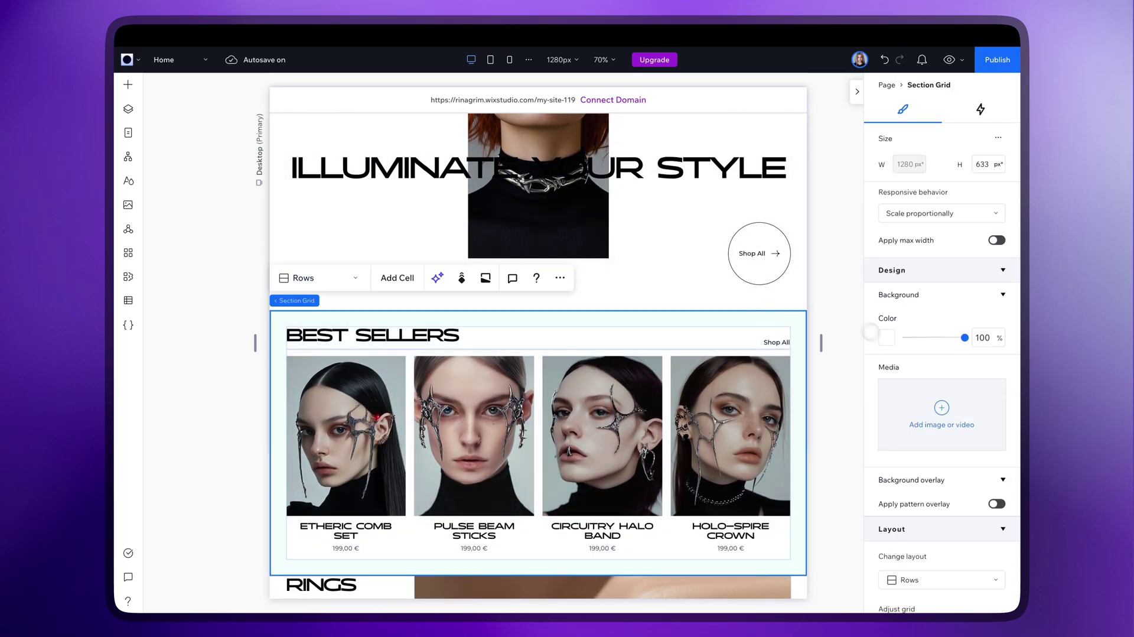
pyautogui.click(888, 336)
pyautogui.click(982, 447)
pyautogui.click(329, 322)
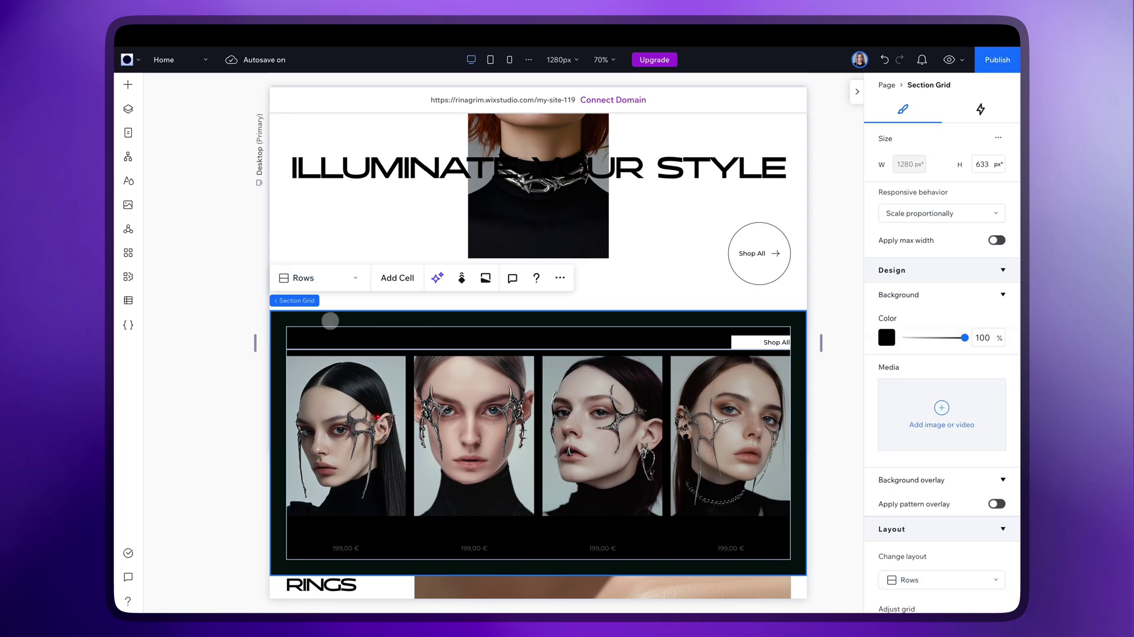
pyautogui.click(331, 335)
pyautogui.click(992, 531)
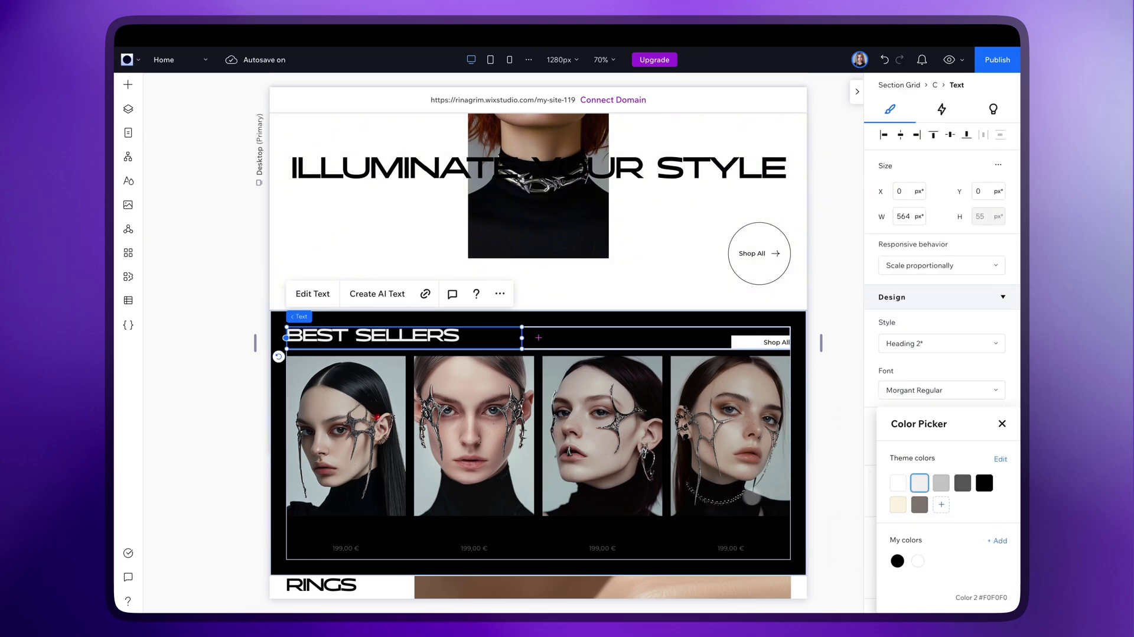
# Set the Best Sellers slider gallery's product name and regular price colours to #F0F0F0
pyautogui.click(570, 538)
pyautogui.click(402, 316)
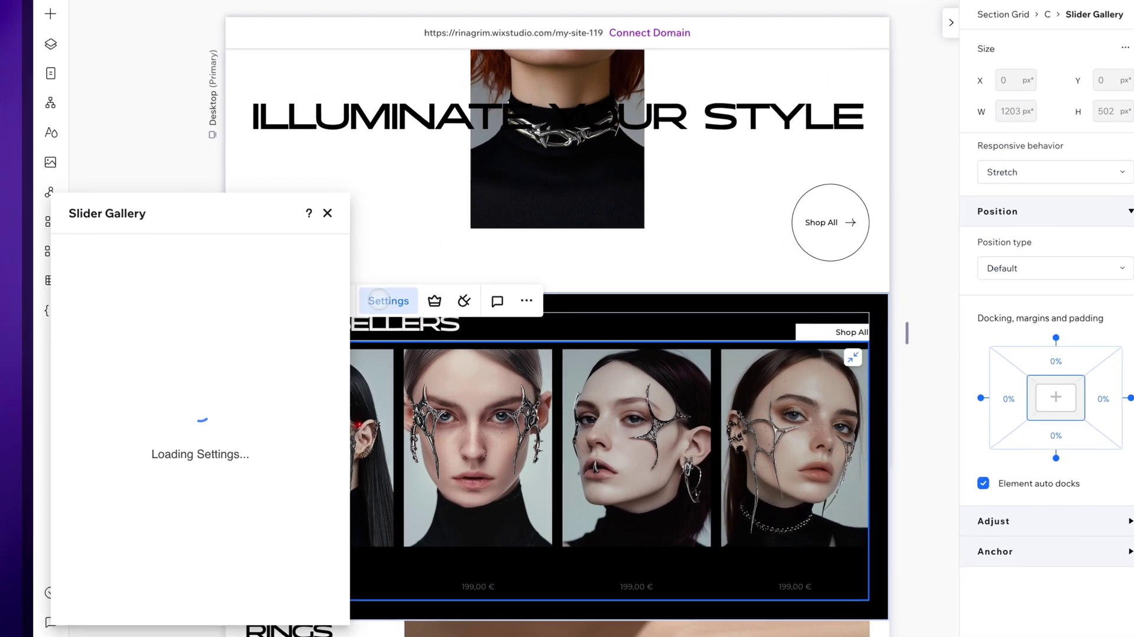
pyautogui.click(78, 354)
pyautogui.click(236, 273)
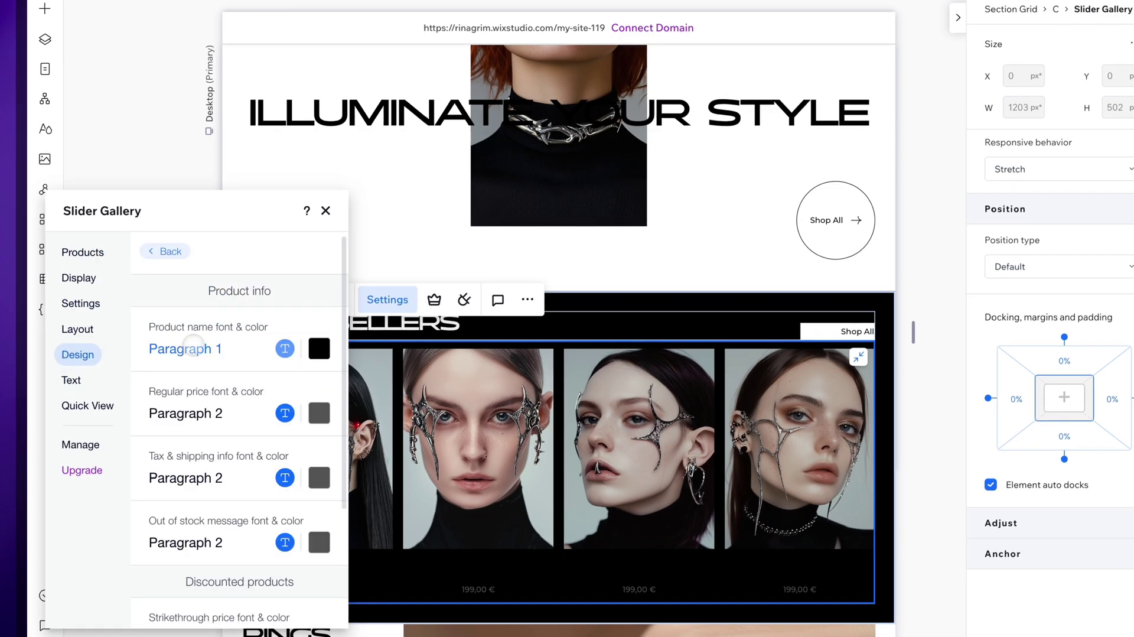
pyautogui.click(319, 348)
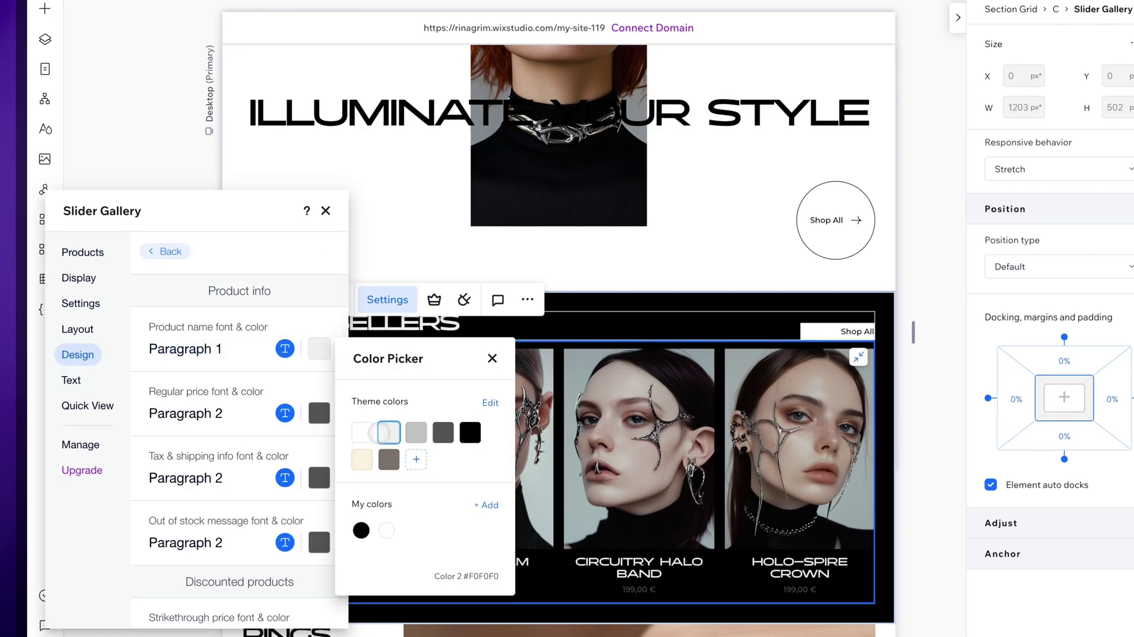
pyautogui.click(285, 375)
pyautogui.scroll(-2, 290, 366)
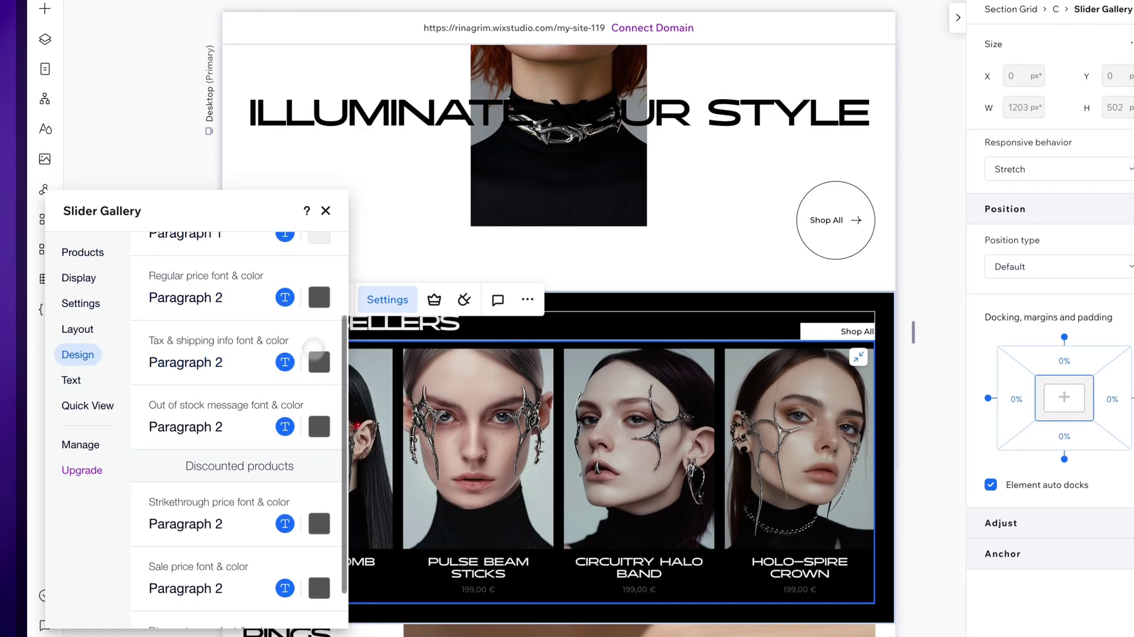
pyautogui.click(318, 298)
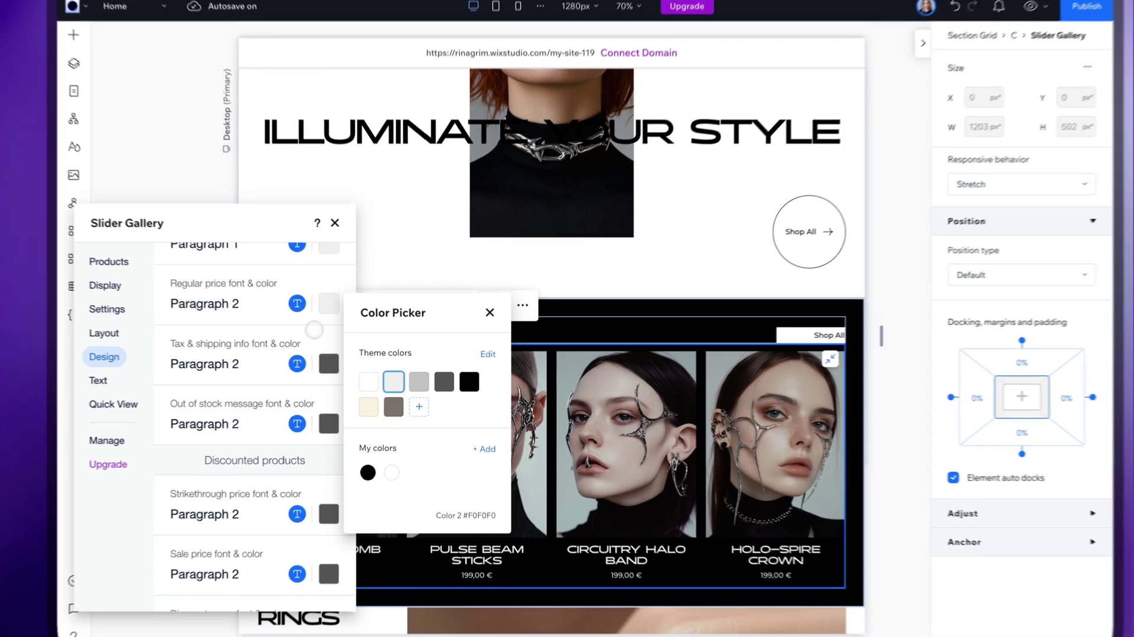
pyautogui.press('Escape')
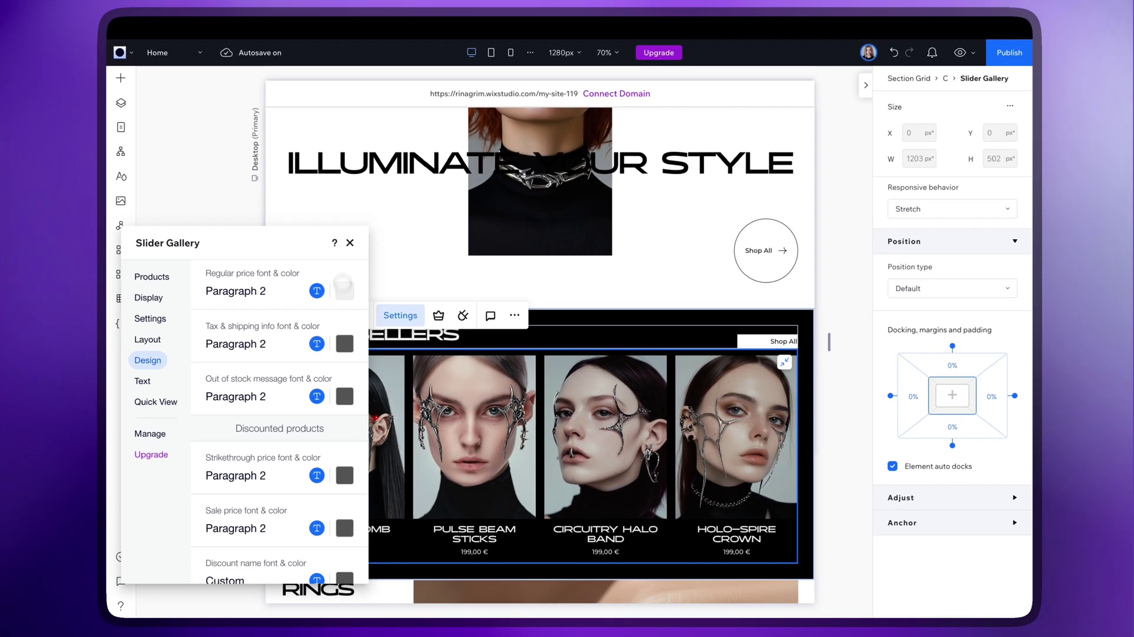
pyautogui.scroll(3, 239, 425)
# Make the Best Sellers section's Shop All button background transparent and set its text colour to #F0F0F0
pyautogui.click(745, 341)
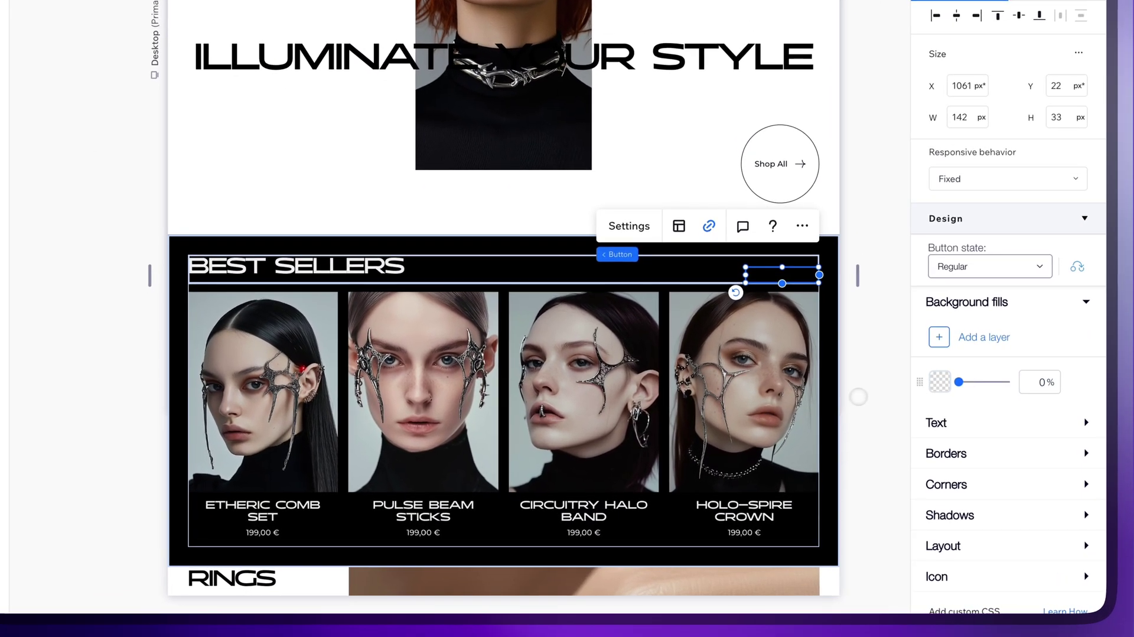
pyautogui.click(945, 422)
pyautogui.scroll(-4, 968, 472)
pyautogui.click(969, 496)
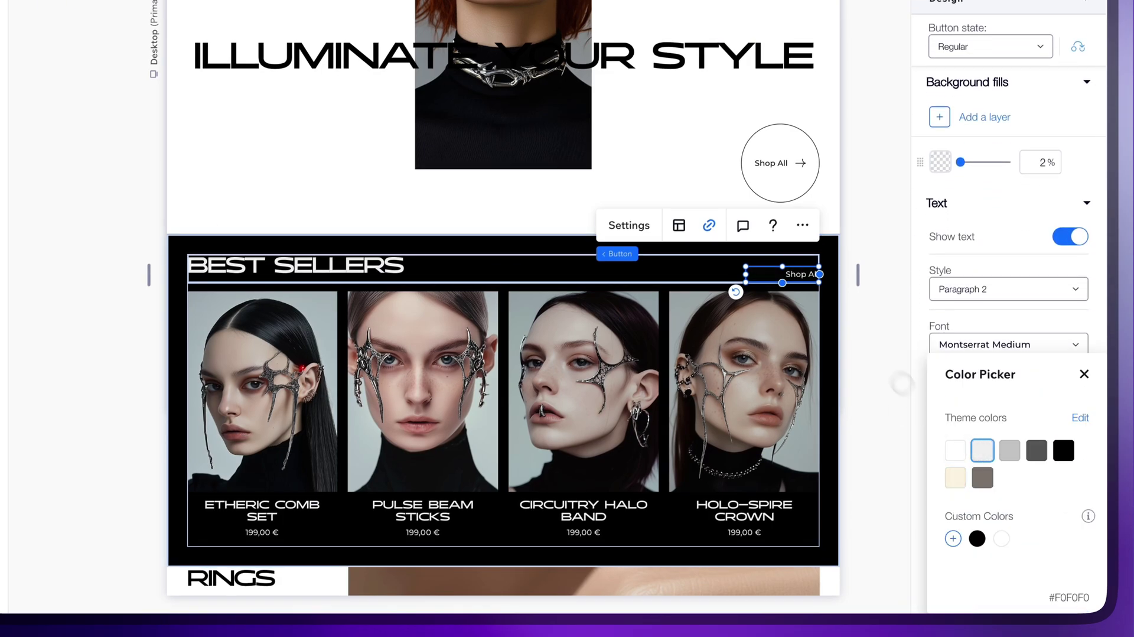
pyautogui.click(893, 373)
# Replace the Rings section's gallery image with 11.png from the site files
pyautogui.scroll(-5, 502, 384)
pyautogui.click(570, 487)
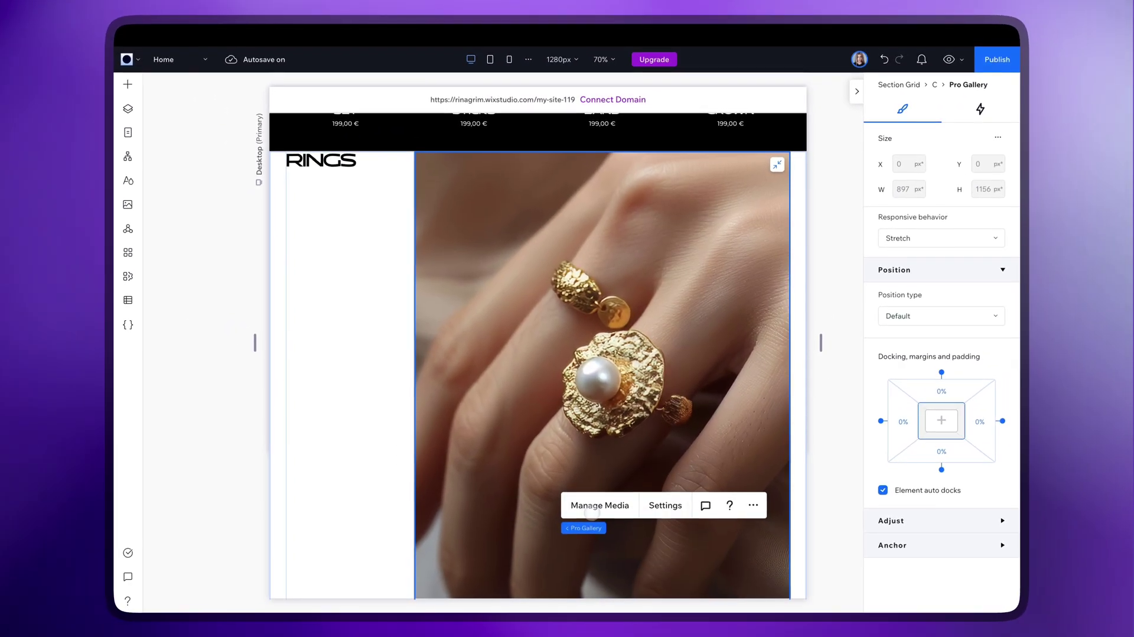
pyautogui.click(593, 506)
pyautogui.click(835, 339)
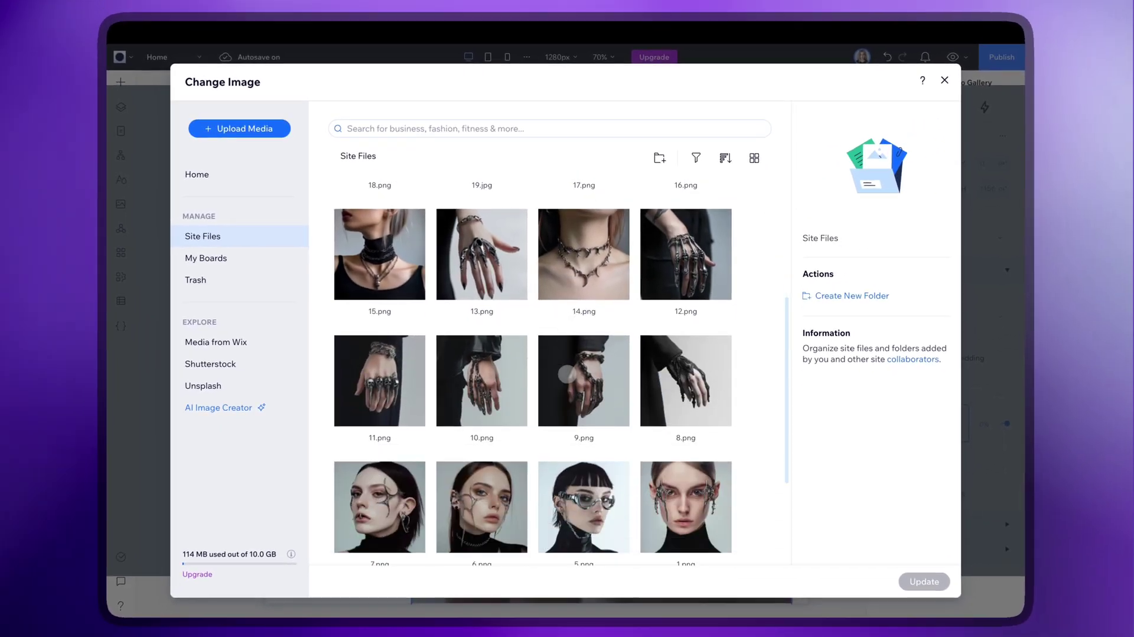
pyautogui.scroll(-1, 567, 373)
pyautogui.click(383, 313)
pyautogui.click(923, 580)
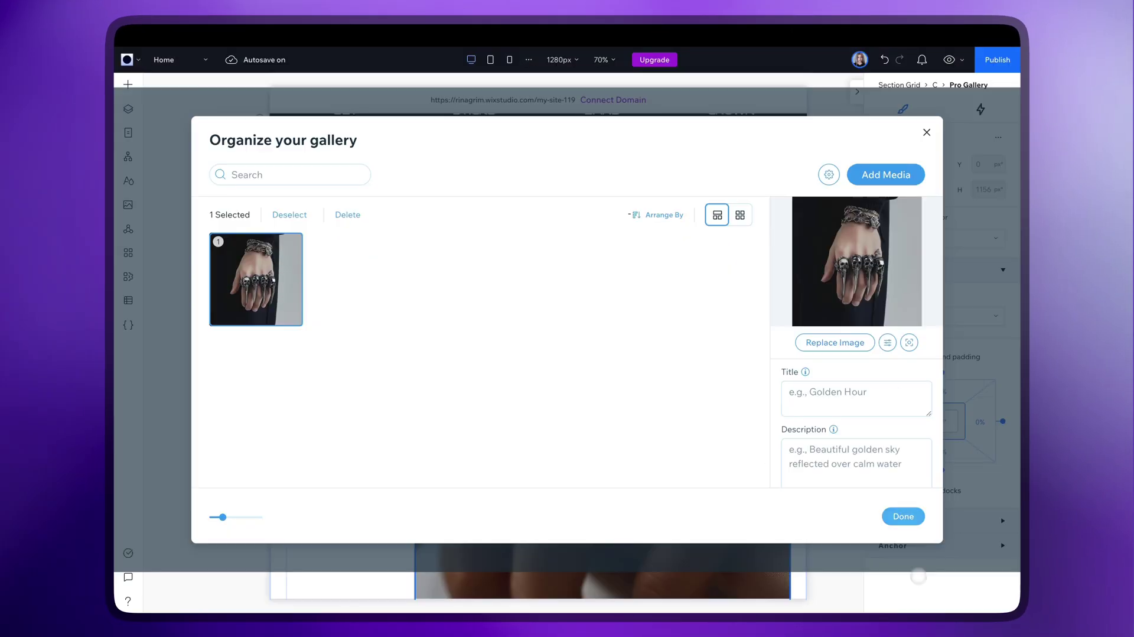
pyautogui.click(897, 514)
# Resize the EARRINGS heading's text box to a width of 286 px
pyautogui.scroll(-5, 718, 361)
pyautogui.click(319, 186)
pyautogui.moveTo(367, 188); pyautogui.dragTo(380, 188)
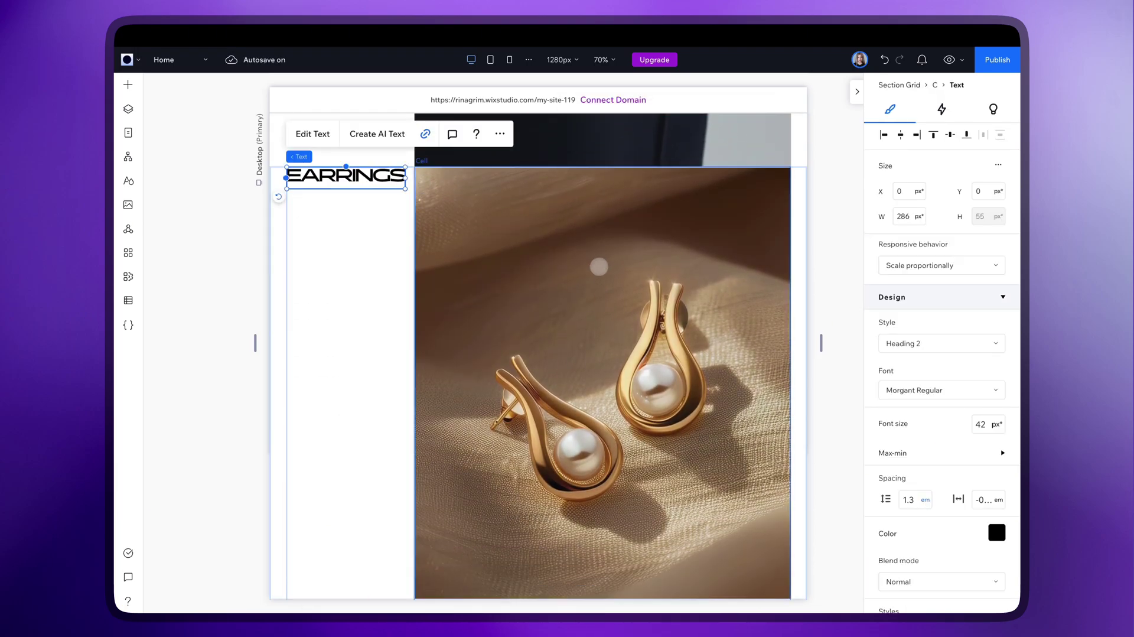
# Replace the Earrings section's gallery image with 7.png from the site files
pyautogui.doubleClick(599, 266)
pyautogui.click(836, 340)
pyautogui.scroll(-3, 645, 432)
pyautogui.scroll(-2, 646, 431)
pyautogui.click(373, 444)
pyautogui.click(913, 577)
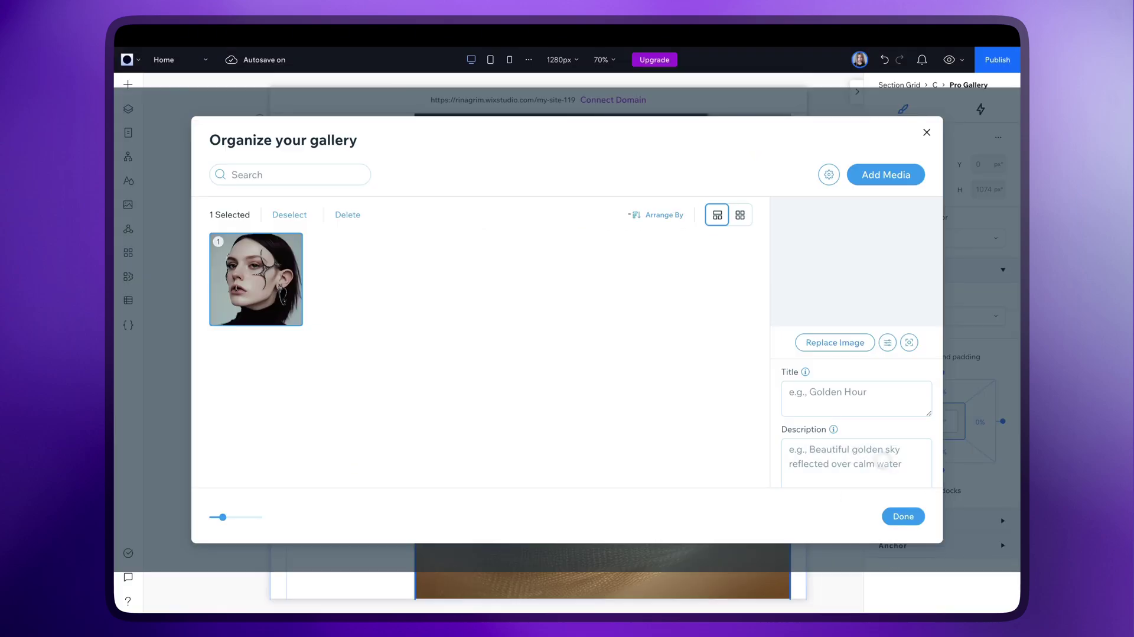
pyautogui.click(902, 515)
# Replace the Necklaces section's gallery image with a necklace photo from the site files
pyautogui.scroll(-5, 537, 354)
pyautogui.click(564, 488)
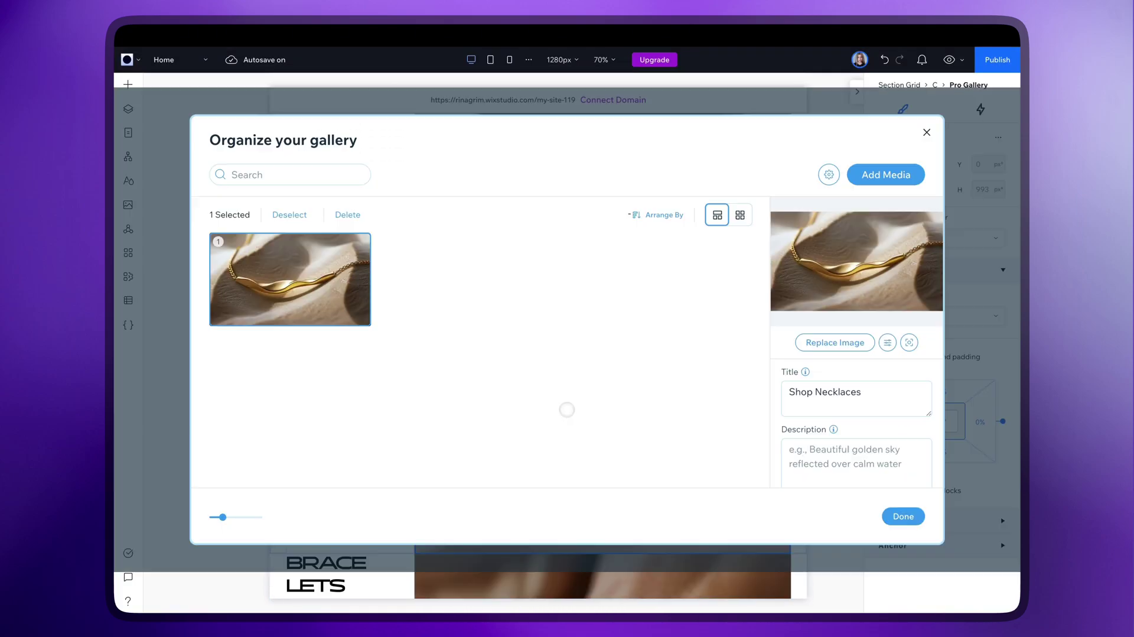
pyautogui.click(833, 339)
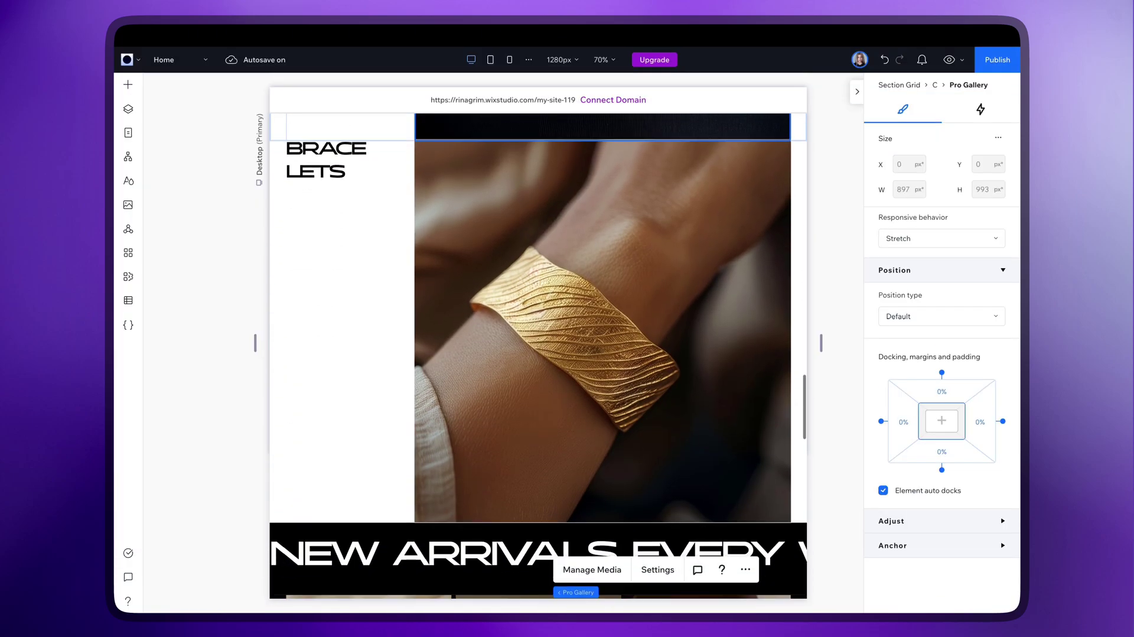
# Replace the Bracelets section's gallery image with 9.png from the site files
pyautogui.click(592, 569)
pyautogui.click(834, 342)
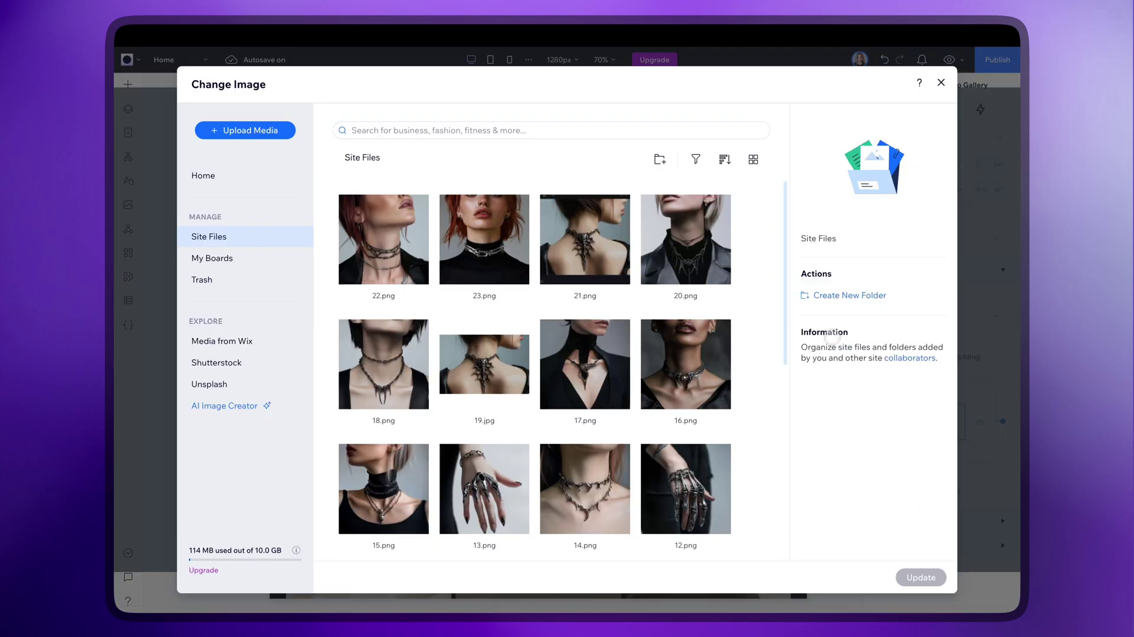
pyautogui.scroll(-5, 484, 366)
pyautogui.click(585, 380)
pyautogui.click(911, 577)
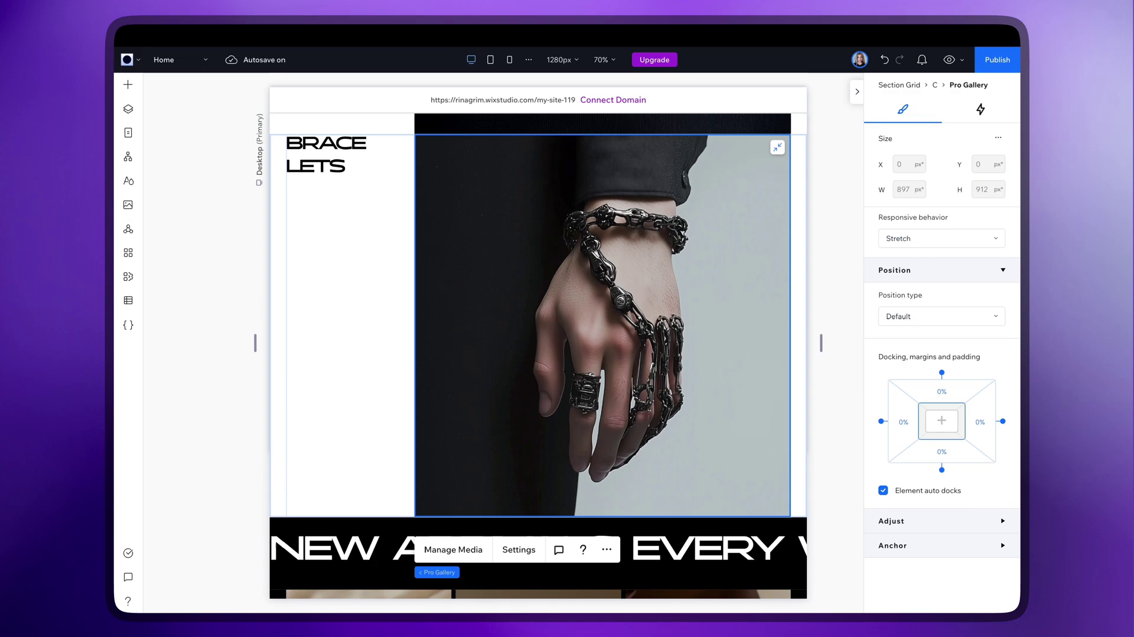
# Delete all three images from the gallery under the New Arrivals banner and add three new jewelry photos
pyautogui.scroll(-10, 532, 354)
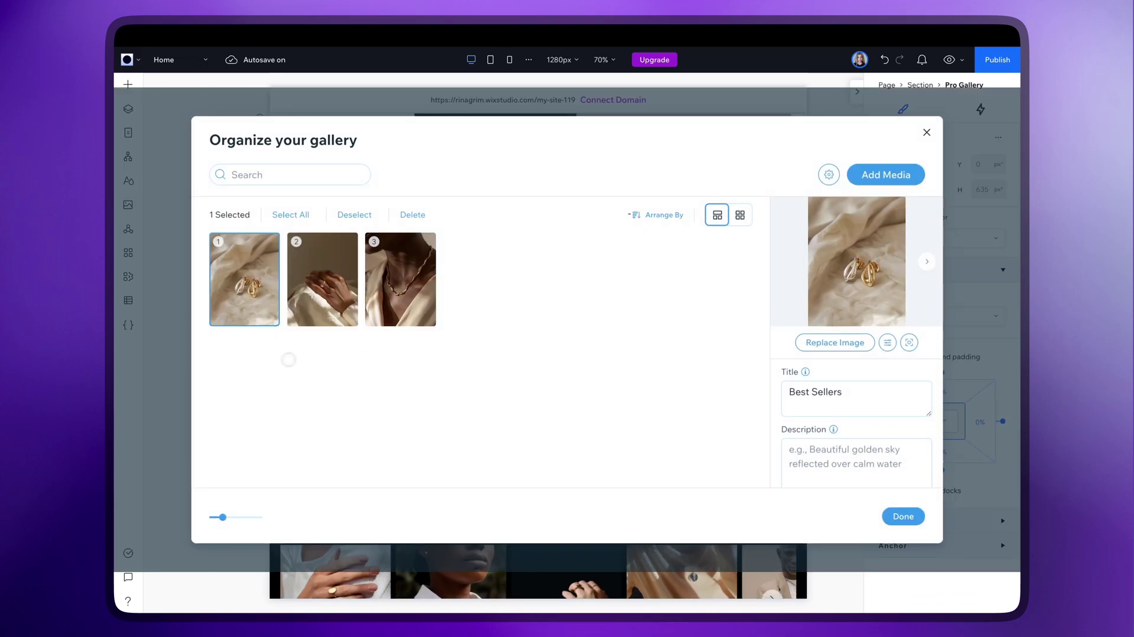
pyautogui.click(291, 215)
pyautogui.click(412, 214)
pyautogui.click(569, 395)
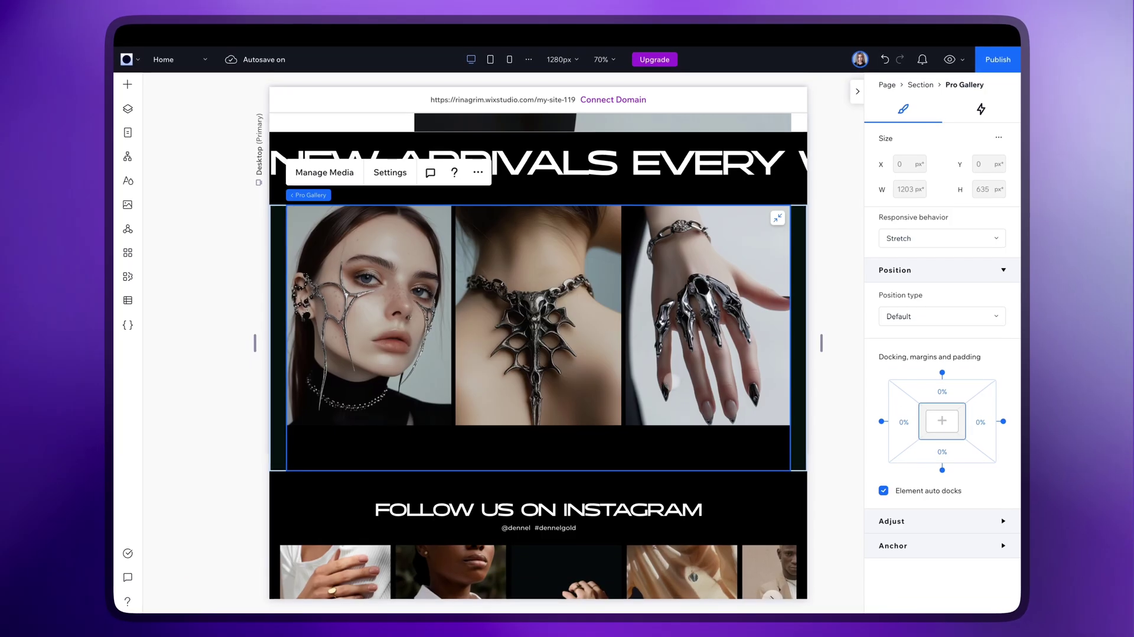
# Open the account settings of the Instagram feed above the footer
pyautogui.scroll(-5, 537, 355)
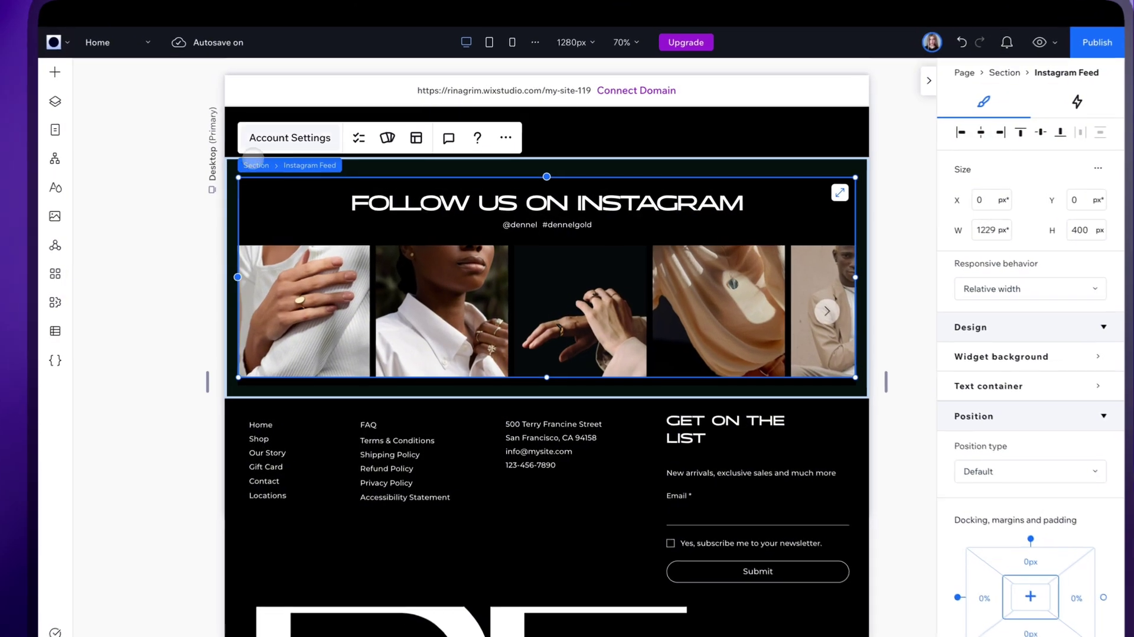
pyautogui.click(291, 137)
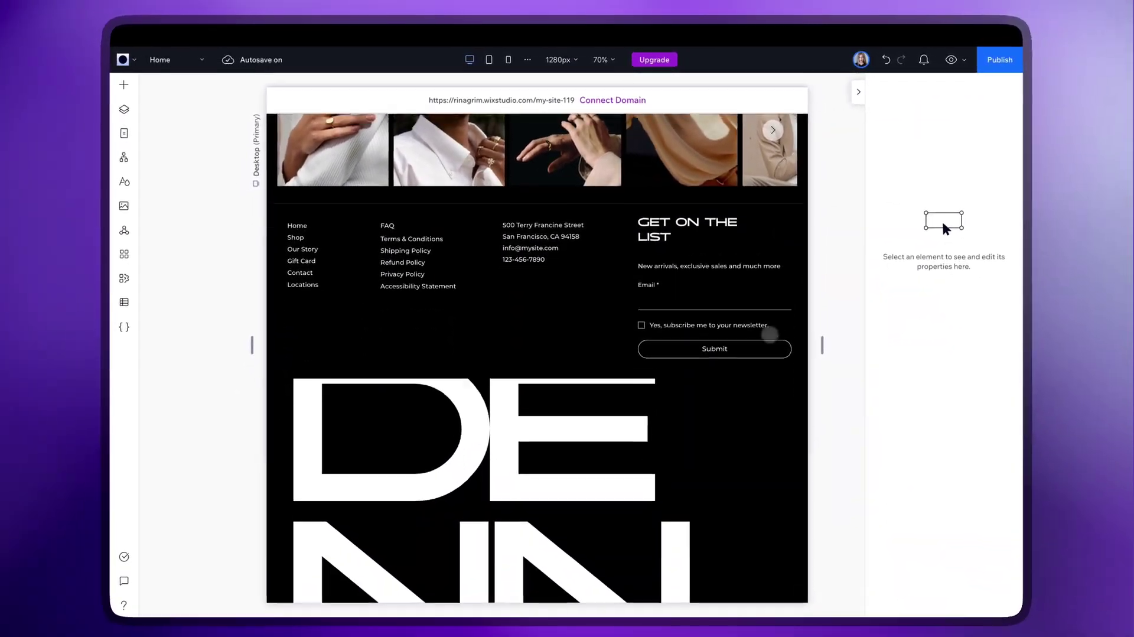
# Change the footer's large DENNEL text to the SPACE ARMOR font at a size of 150 px
pyautogui.click(484, 449)
pyautogui.click(484, 449)
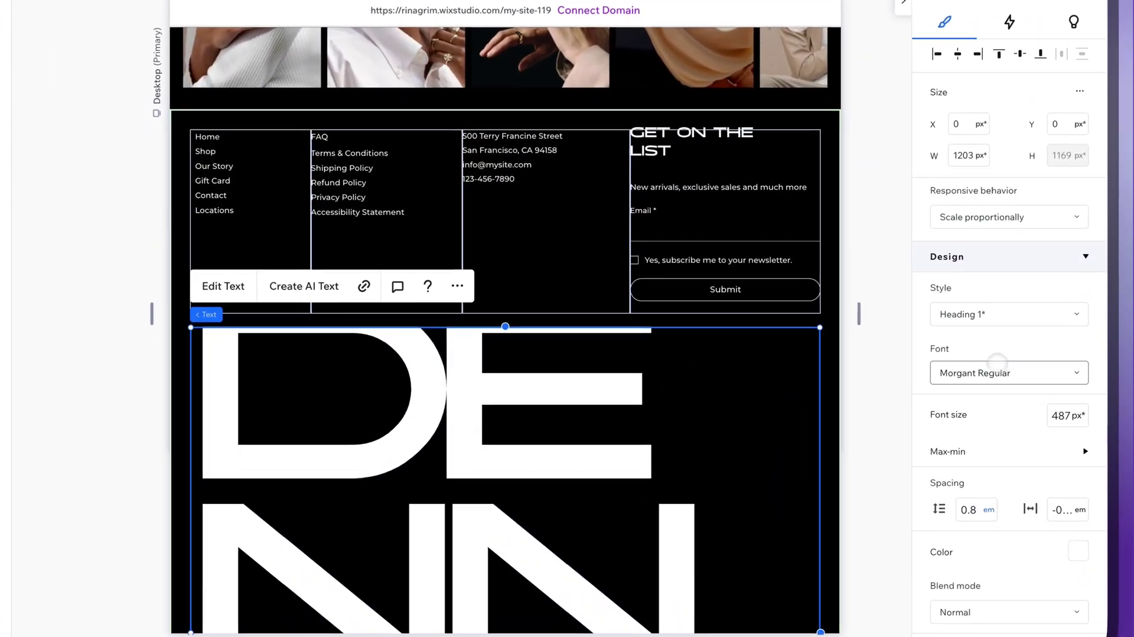
pyautogui.click(997, 372)
pyautogui.write('SPACE ARMOR')
pyautogui.click(920, 400)
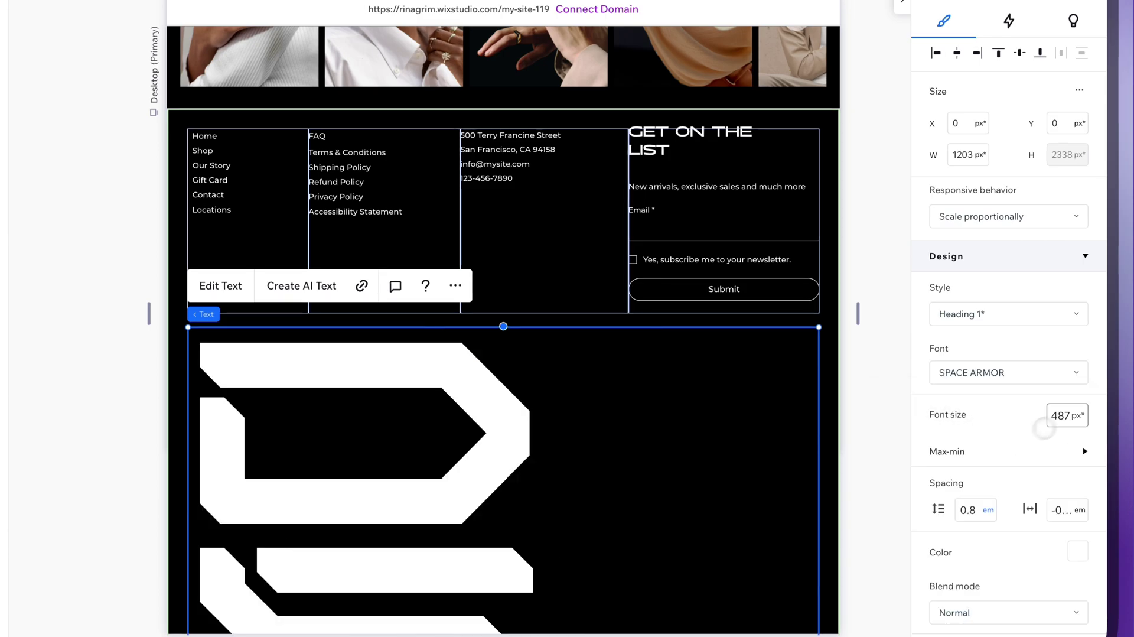
pyautogui.click(1070, 415)
pyautogui.write('150')
pyautogui.press('Return')
# Replace the DENNEL brand text with NEXUS
pyautogui.scroll(-4, 980, 499)
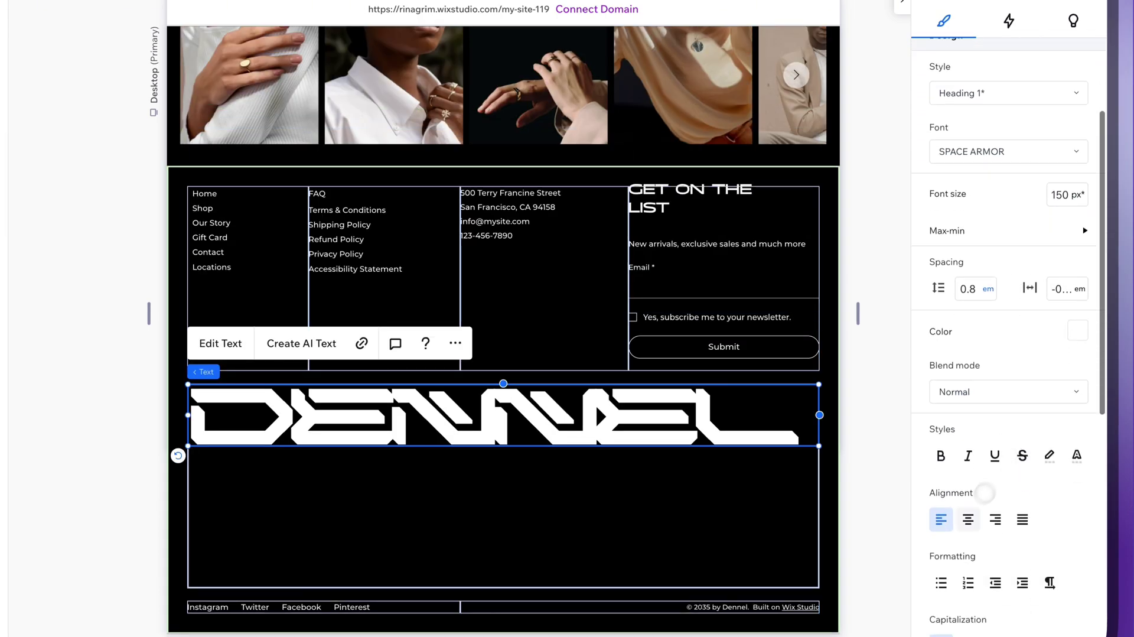
pyautogui.scroll(5, 943, 239)
pyautogui.click(220, 343)
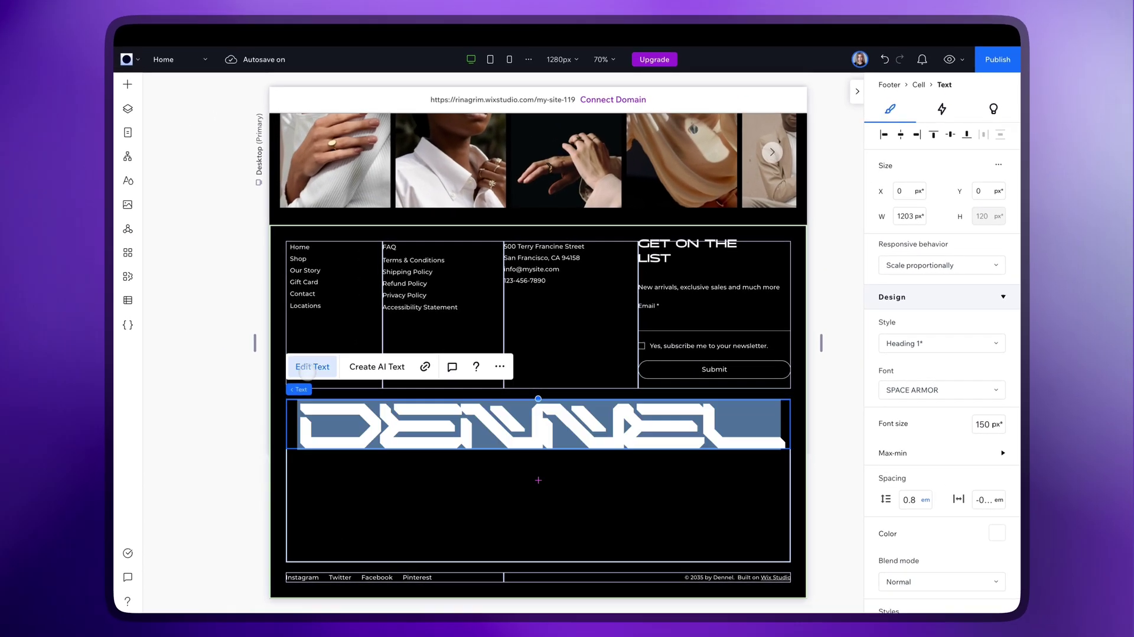
pyautogui.click(831, 310)
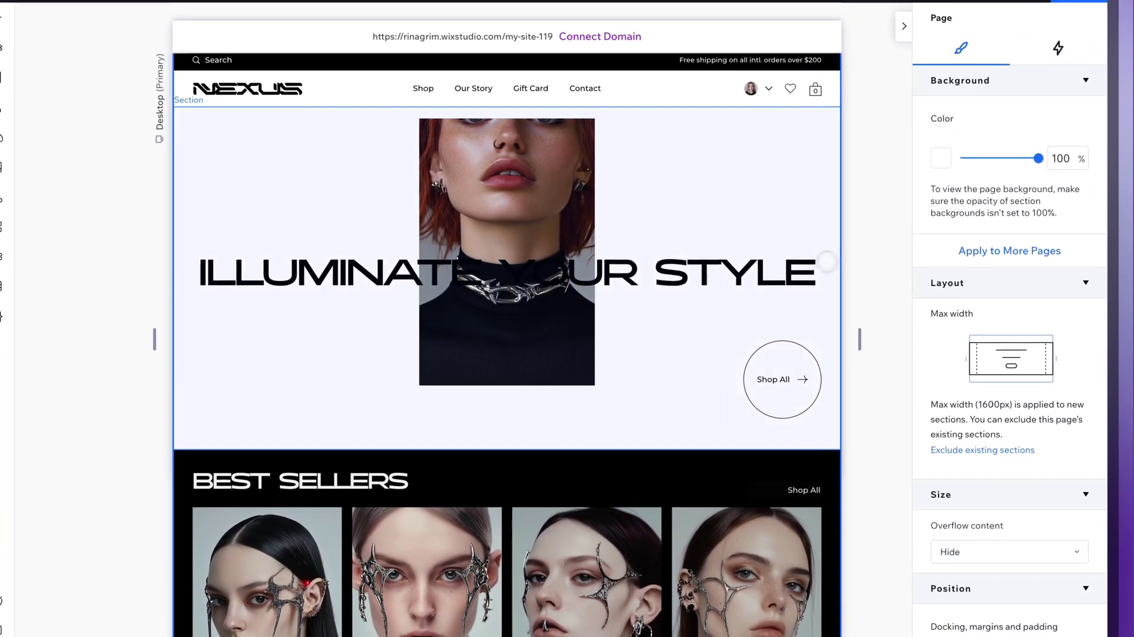
# Delete the Follow Us on Instagram section from the home page
pyautogui.scroll(-10, 537, 354)
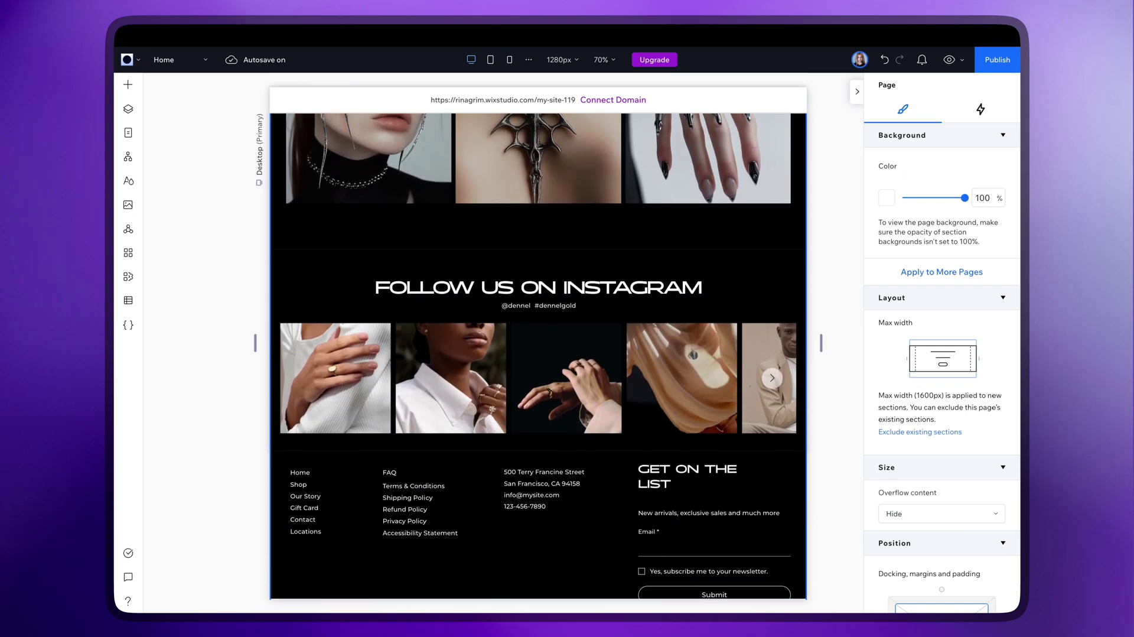
pyautogui.press('Delete')
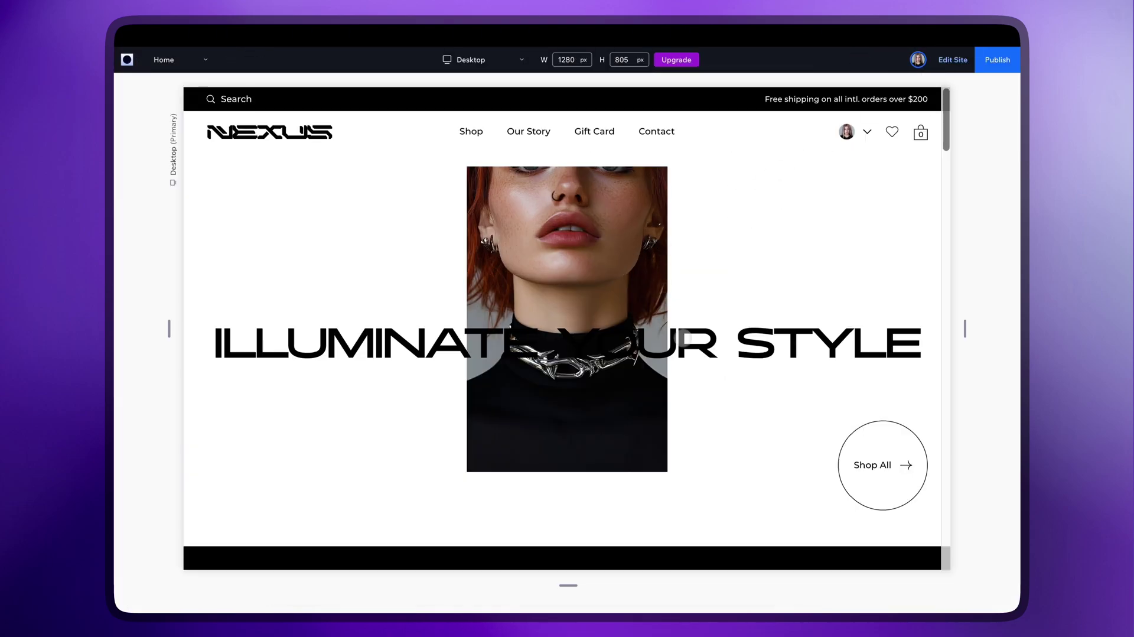
# Review the home page's sections in preview mode and open the Circuitry Halo Band product from Best Sellers
pyautogui.scroll(-5, 567, 328)
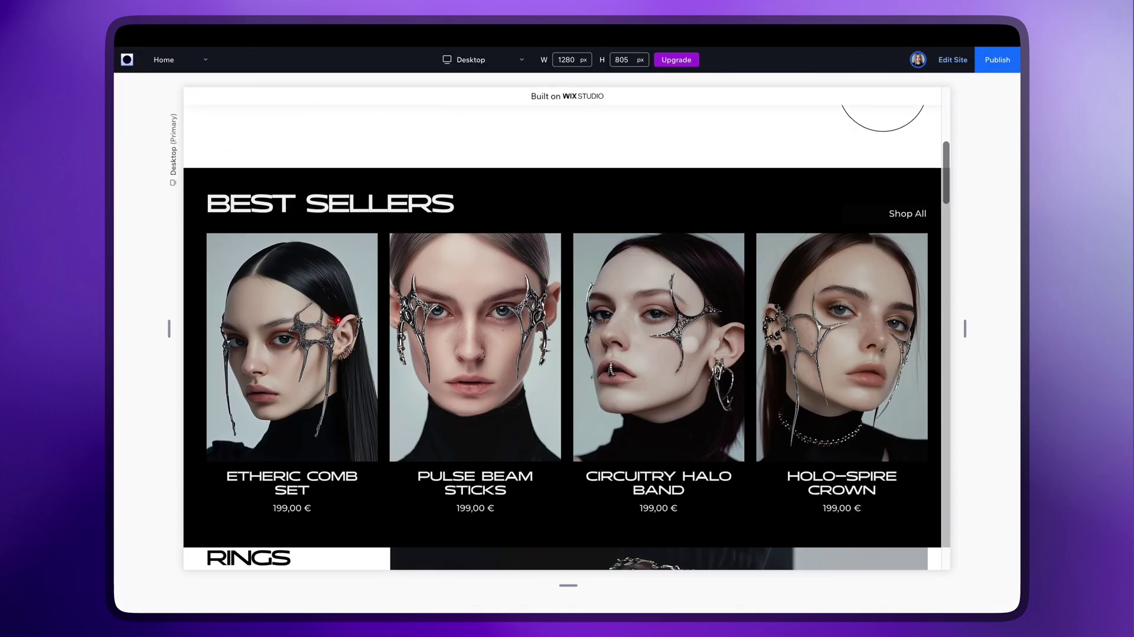
pyautogui.scroll(-10, 567, 327)
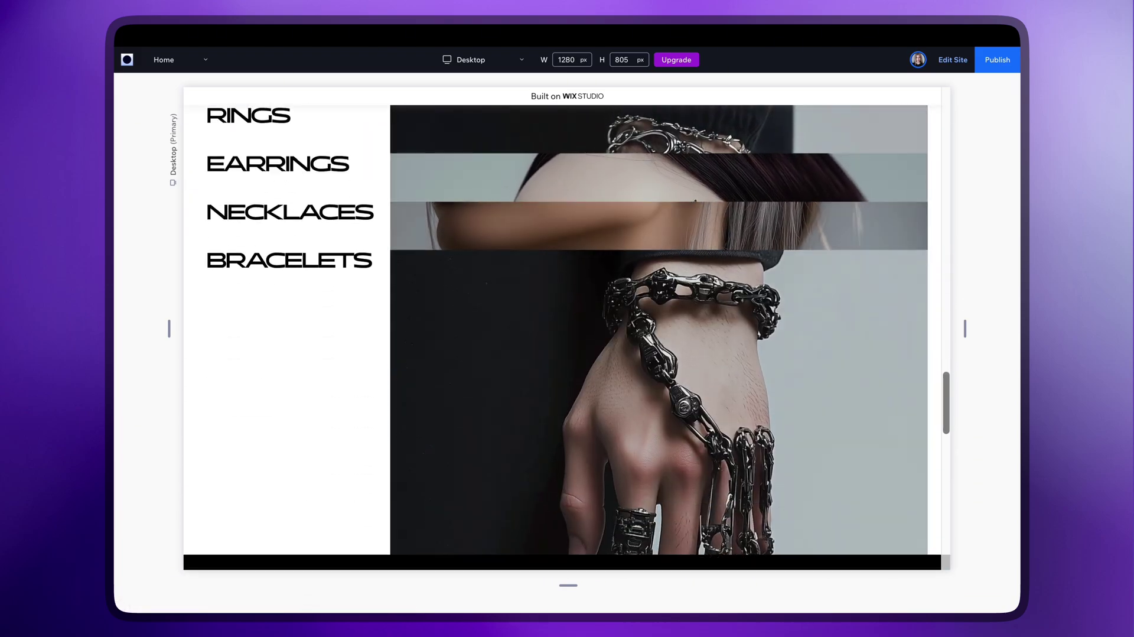
pyautogui.scroll(-5, 683, 341)
pyautogui.scroll(10, 683, 342)
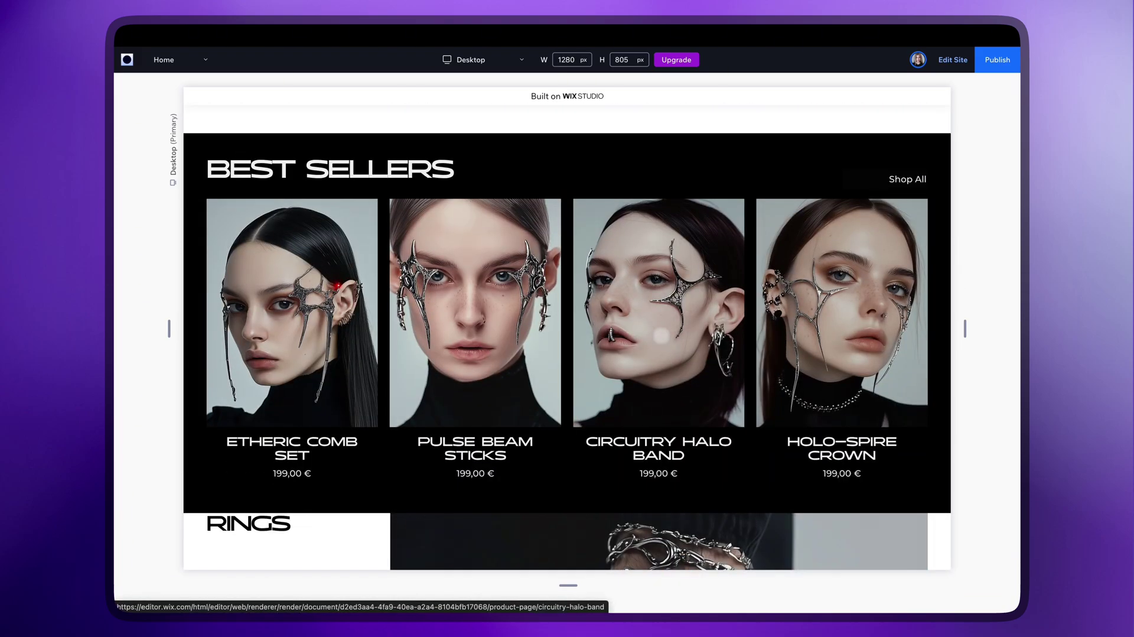
pyautogui.click(661, 336)
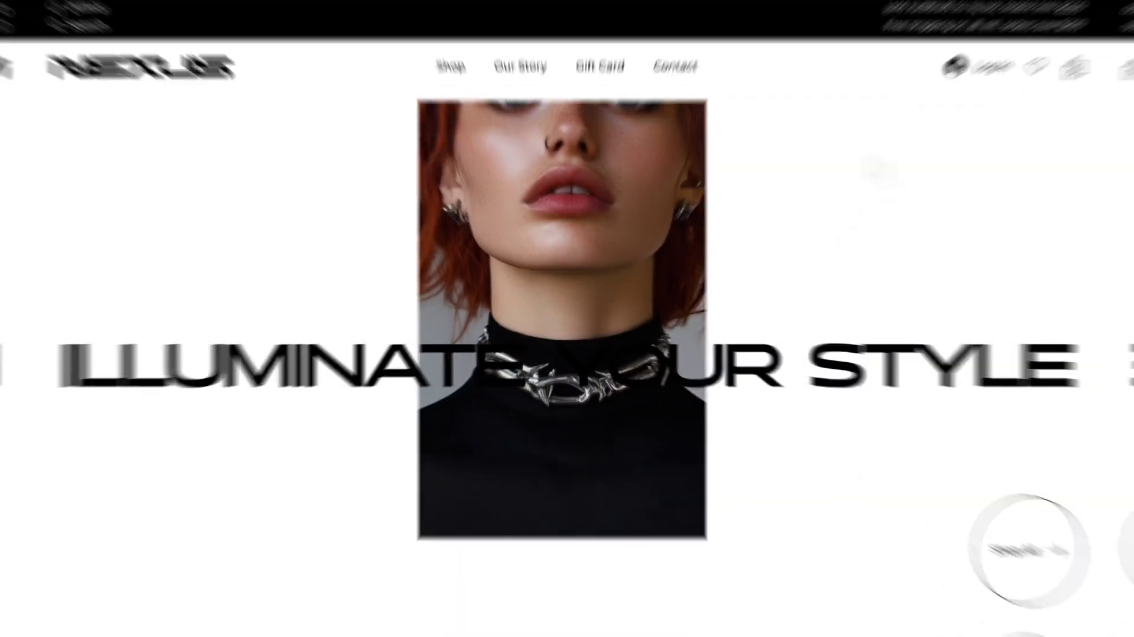